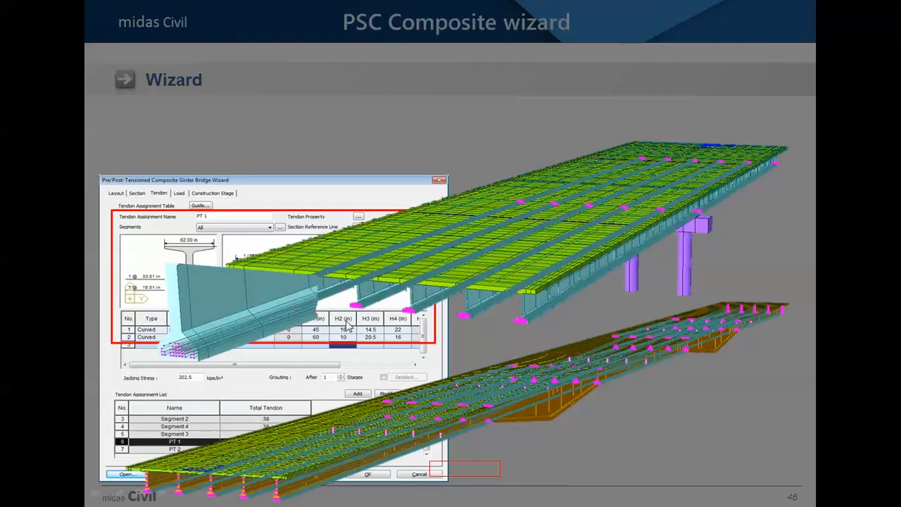
Switch to midas Civil and open the properties of the C35/45 material.
{"action": "left_click", "coordinate": [490, 283]}
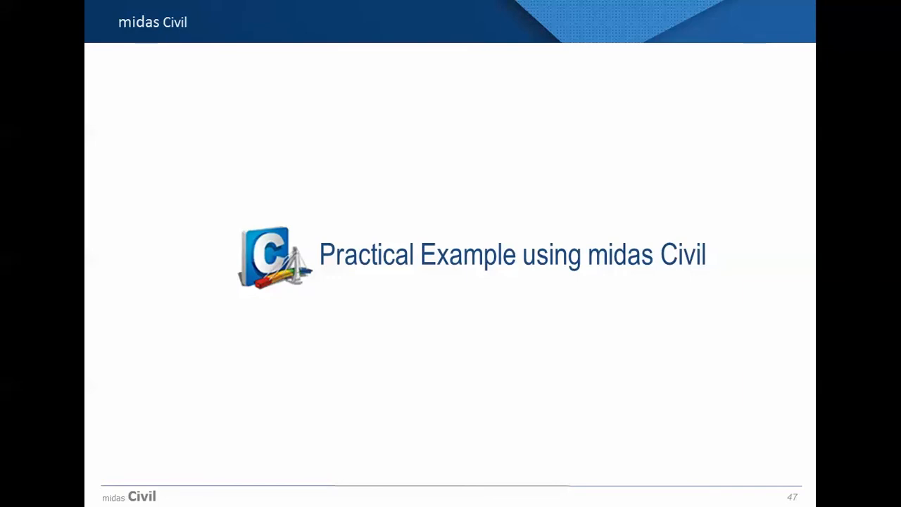
{"action": "key", "text": "alt+Tab"}
{"action": "key", "text": "alt+Tab"}
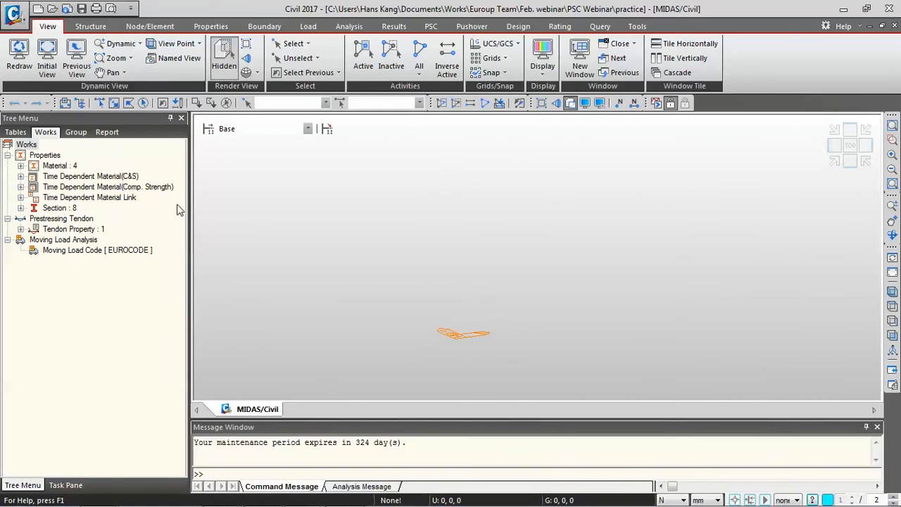
{"action": "double_click", "coordinate": [66, 166]}
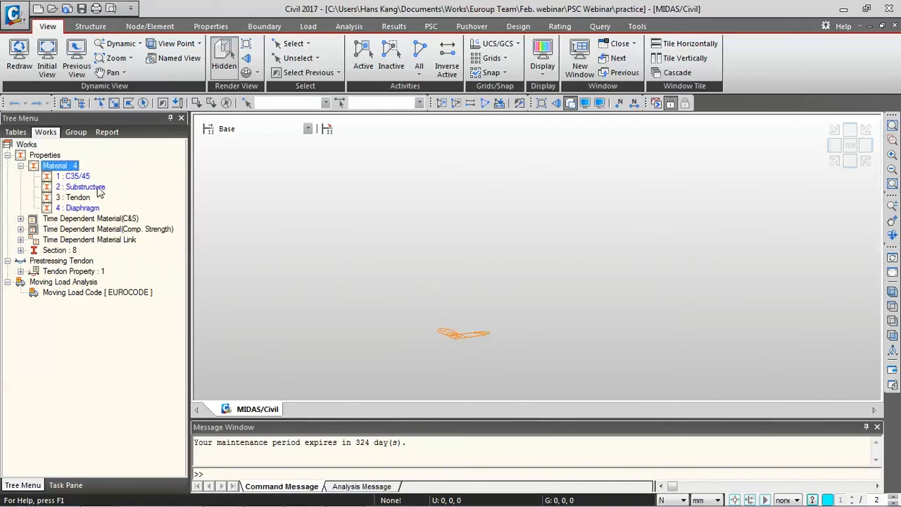
{"action": "right_click", "coordinate": [81, 180]}
{"action": "right_click", "coordinate": [82, 177]}
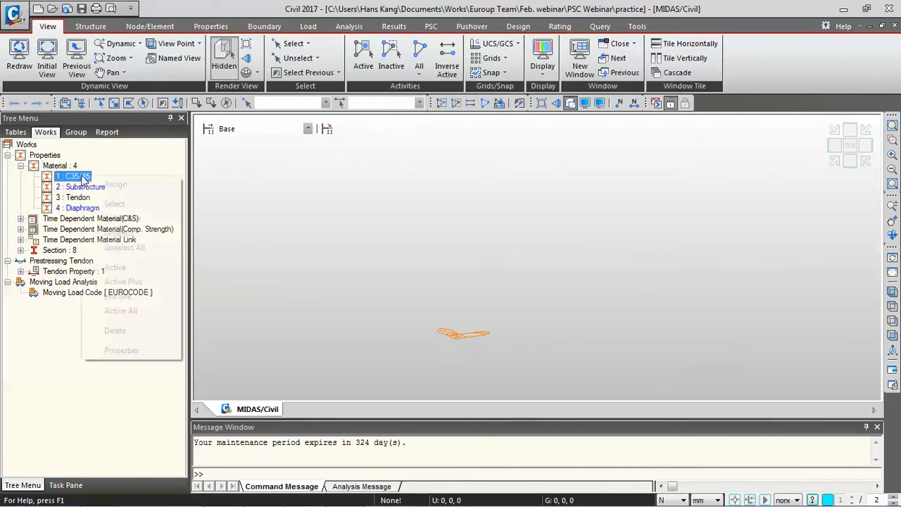
{"action": "left_click", "coordinate": [122, 350]}
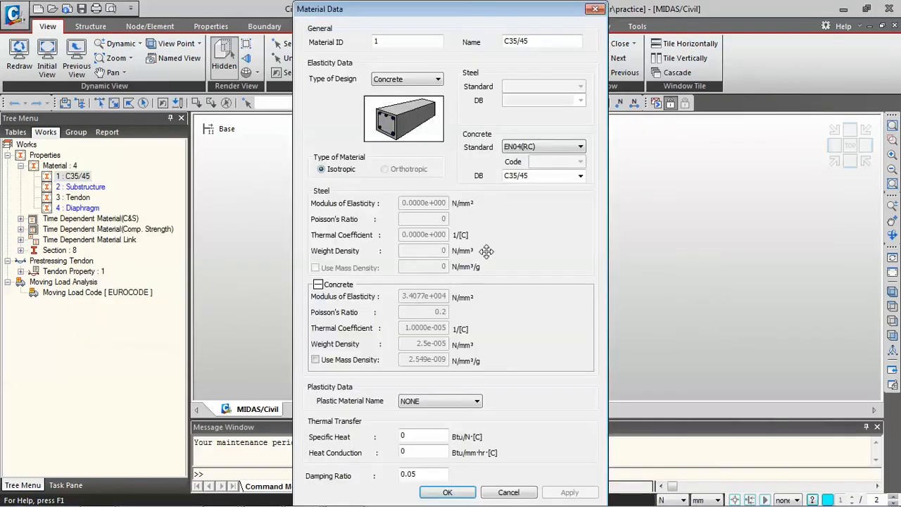
Examine the concrete standards and strength grades offered for the C35/45 material.
{"action": "left_click", "coordinate": [576, 155]}
{"action": "scroll", "coordinate": [581, 147], "scroll_direction": "up", "scroll_amount": 2}
{"action": "left_click", "coordinate": [579, 149]}
{"action": "left_click", "coordinate": [580, 176]}
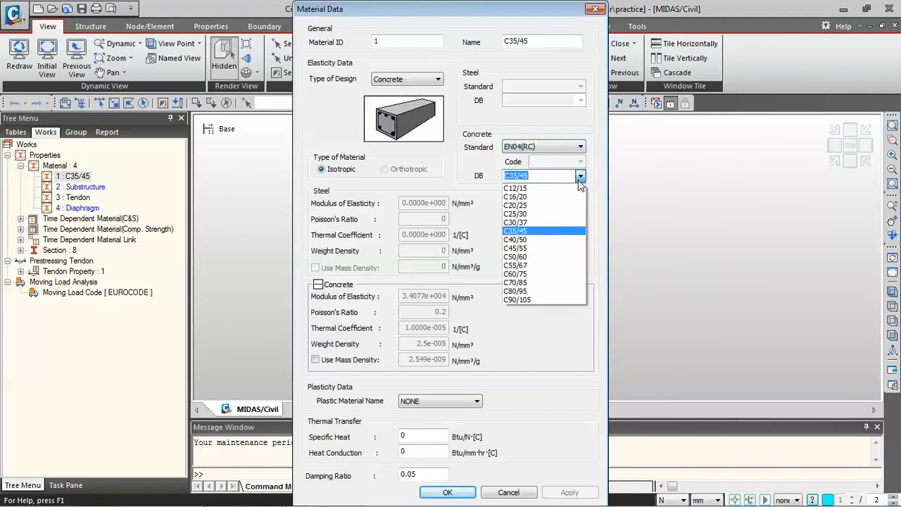
{"action": "left_click", "coordinate": [580, 177]}
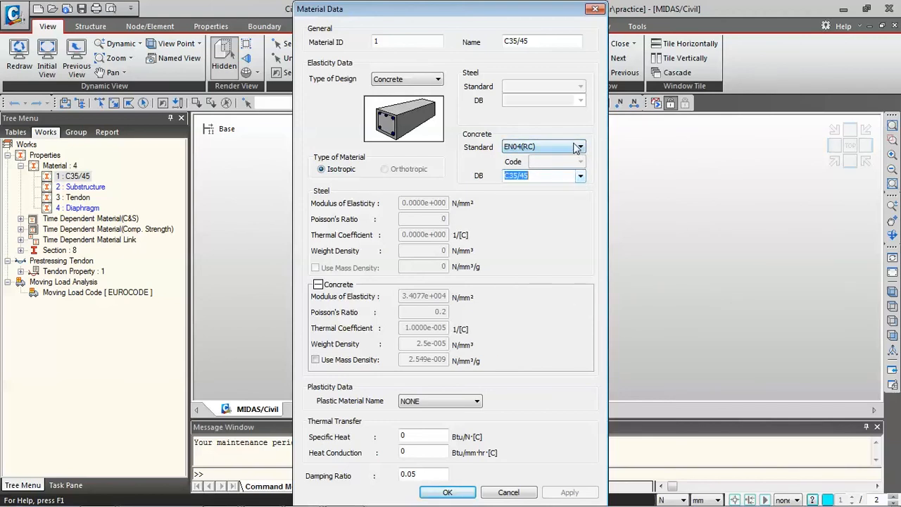
Try setting the C35/45 material's concrete standard to None for a custom modulus of elasticity, and discard the changes.
{"action": "left_click", "coordinate": [575, 147]}
{"action": "scroll", "coordinate": [579, 148], "scroll_direction": "up", "scroll_amount": 2}
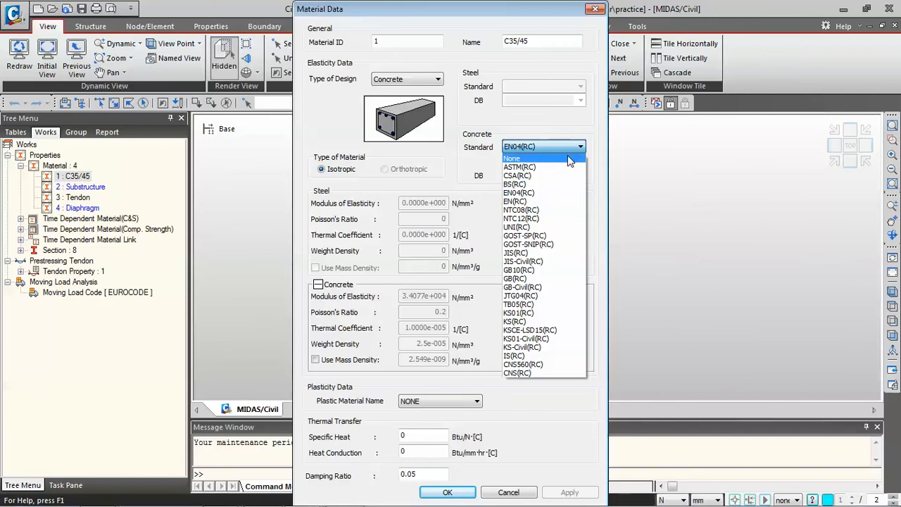
{"action": "left_click", "coordinate": [569, 159]}
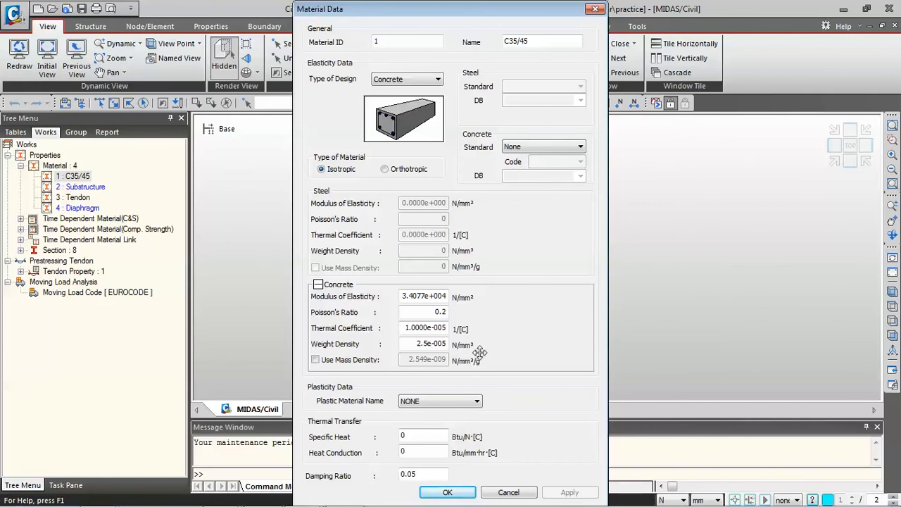
{"action": "left_click_drag", "start_coordinate": [417, 296], "coordinate": [488, 296]}
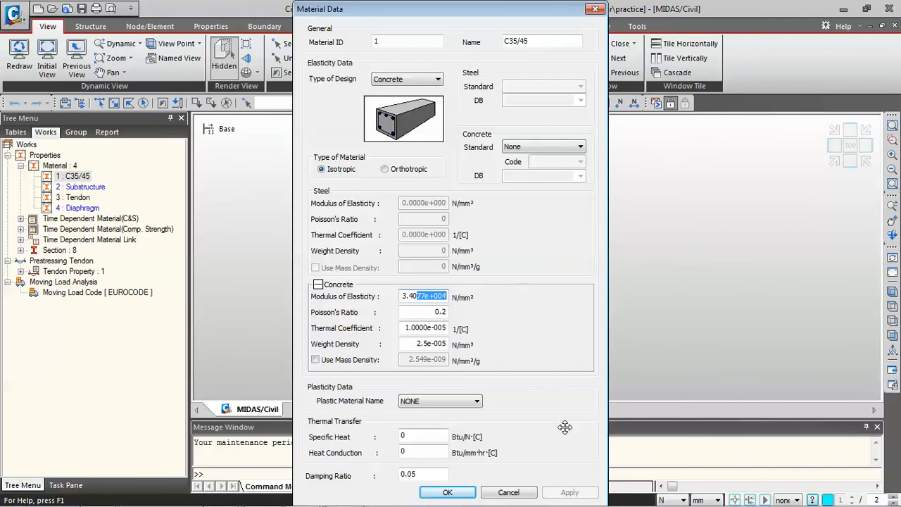
{"action": "left_click", "coordinate": [527, 496]}
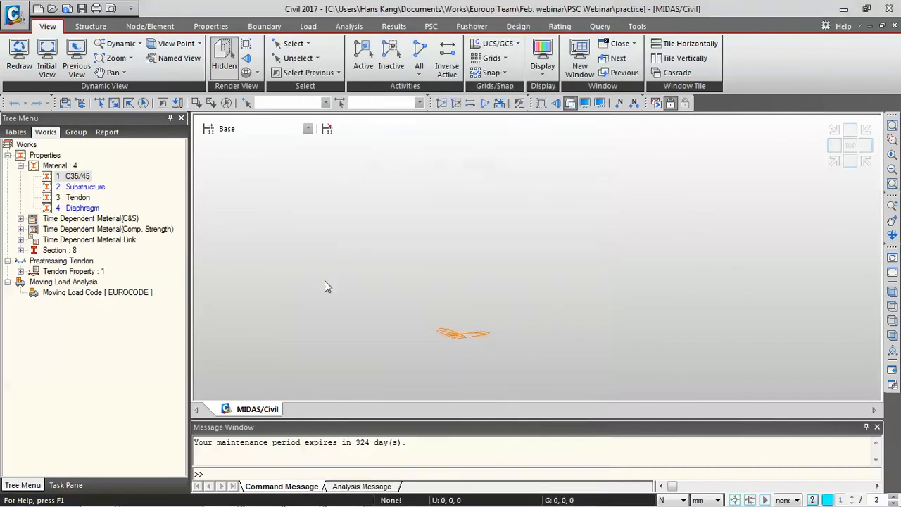
View the material data of the Tendon steel and close it without changes.
{"action": "right_click", "coordinate": [70, 198]}
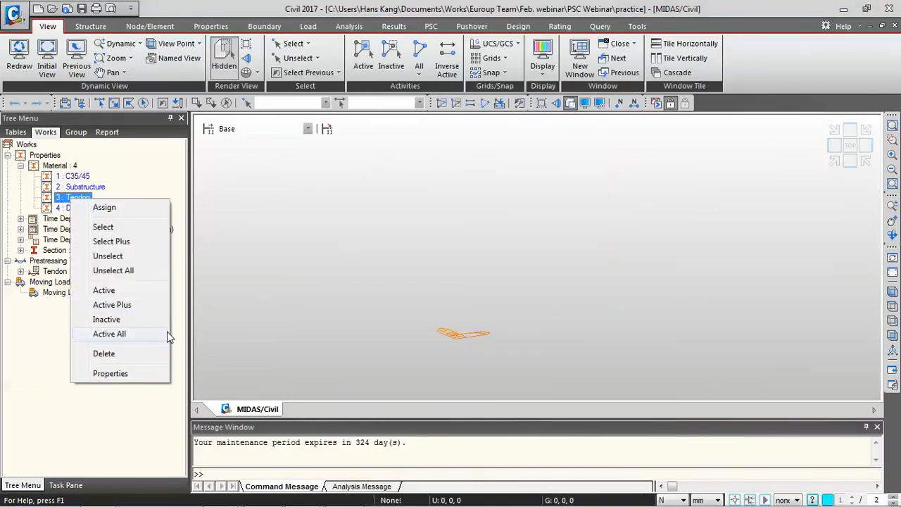
{"action": "left_click", "coordinate": [143, 374]}
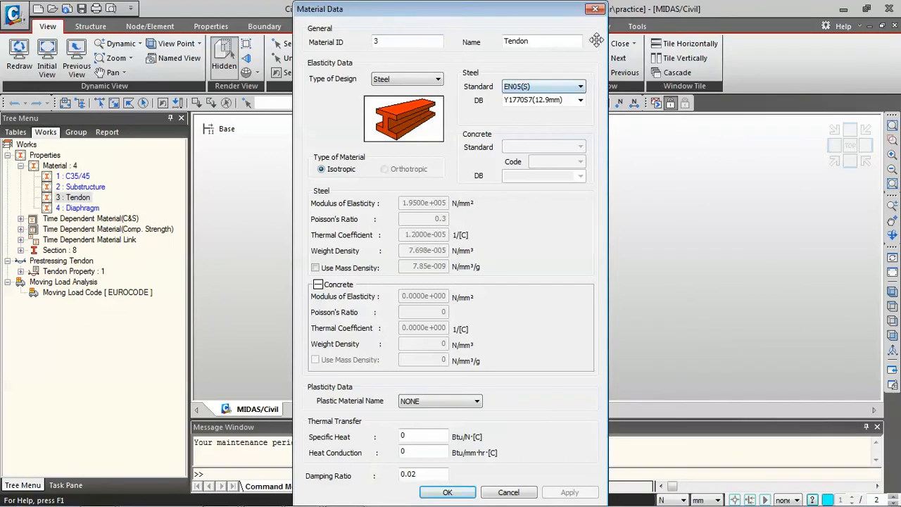
{"action": "left_click", "coordinate": [596, 9]}
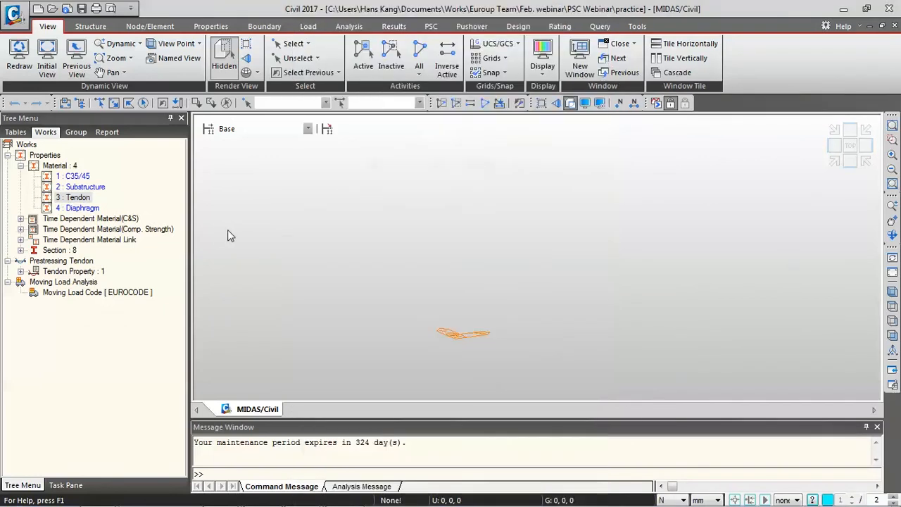
Expand the list of defined sections and view the Pier section's properties.
{"action": "double_click", "coordinate": [70, 251]}
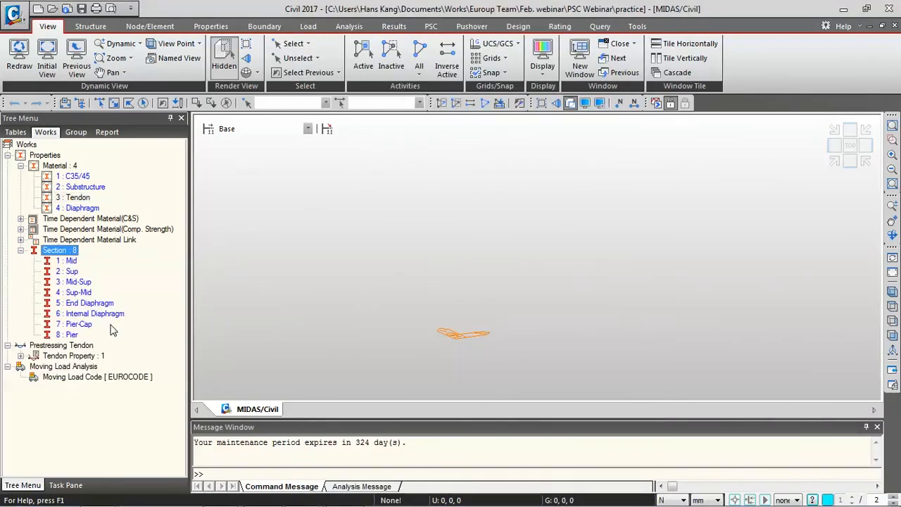
{"action": "left_click", "coordinate": [72, 335]}
{"action": "right_click", "coordinate": [72, 335]}
{"action": "left_click", "coordinate": [121, 320]}
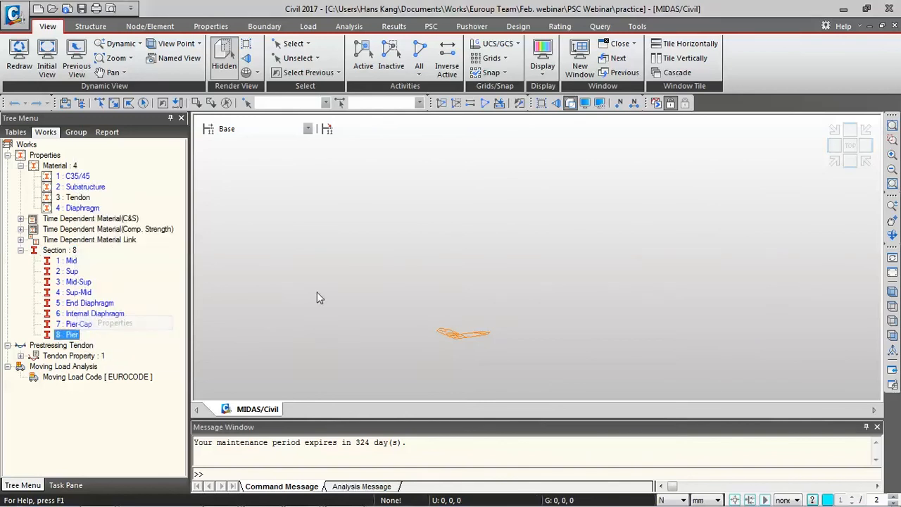
{"action": "left_click", "coordinate": [591, 36]}
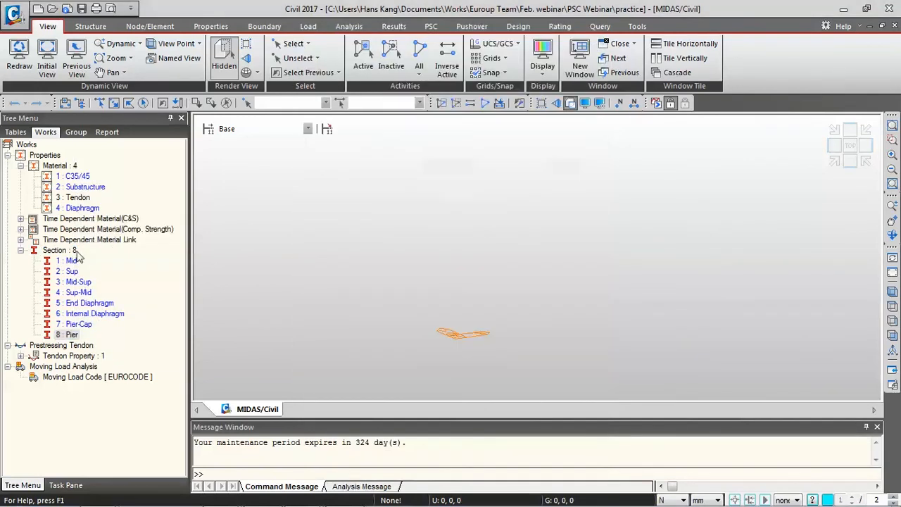
Open the C35 creep and shrinkage material definition and examine the design codes it offers.
{"action": "double_click", "coordinate": [123, 220]}
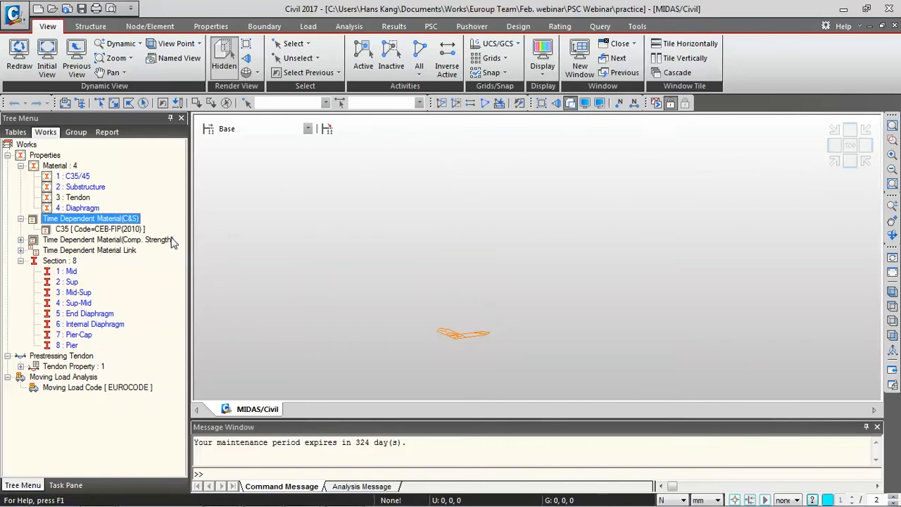
{"action": "double_click", "coordinate": [127, 230]}
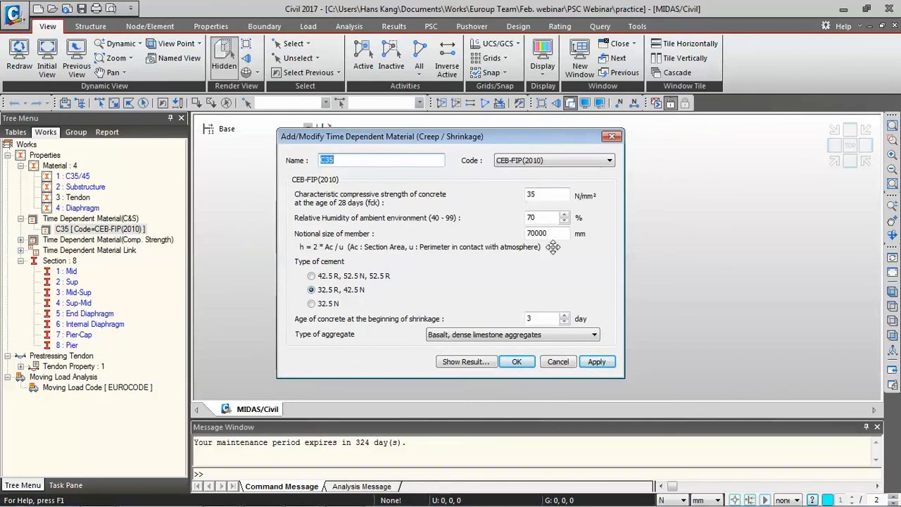
{"action": "left_click", "coordinate": [607, 162]}
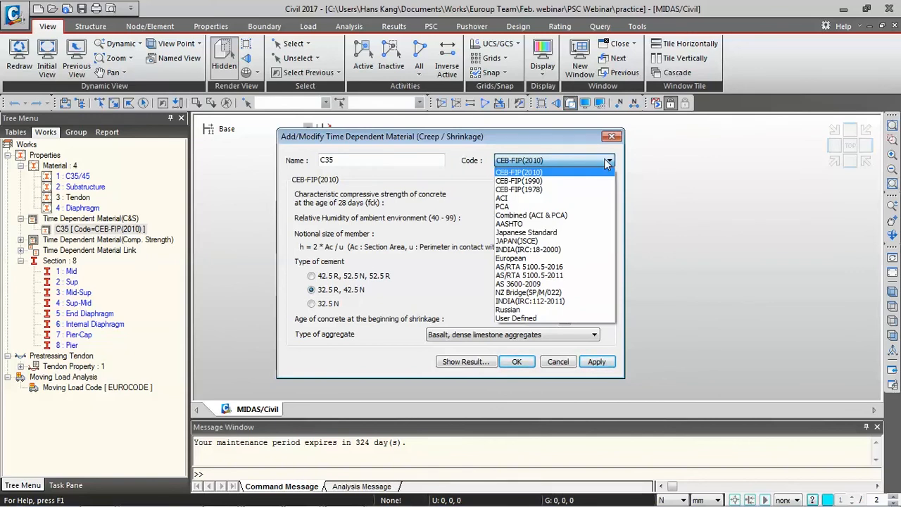
{"action": "left_click", "coordinate": [604, 158]}
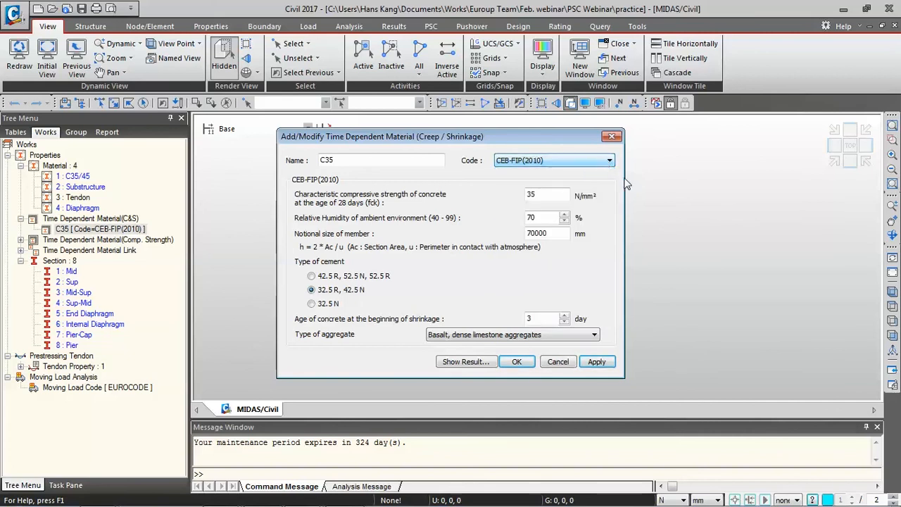
View the creep coefficient graph of the C35 time-dependent material and leave its definition without changes.
{"action": "left_click", "coordinate": [482, 363]}
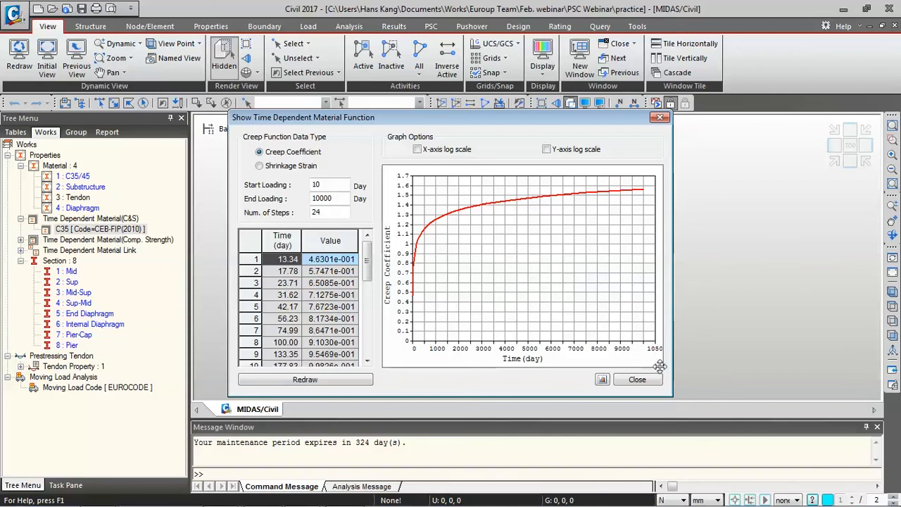
{"action": "left_click", "coordinate": [637, 380]}
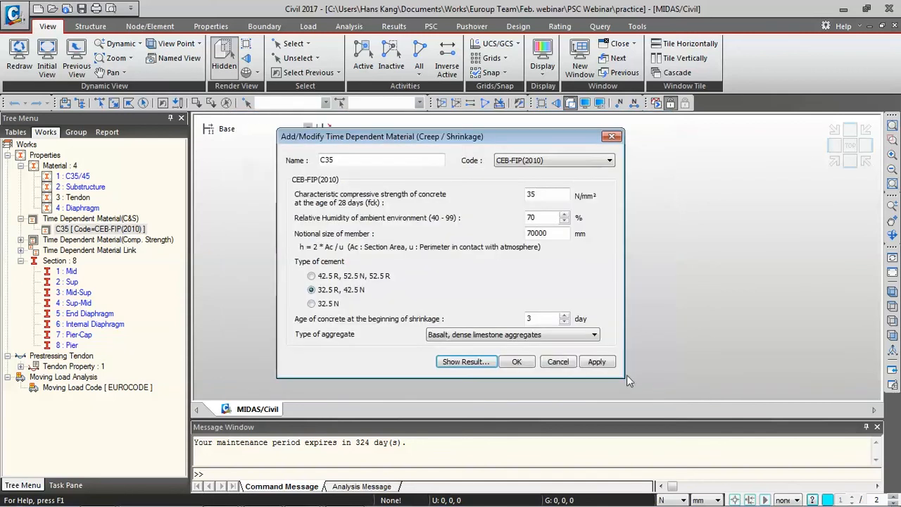
{"action": "left_click", "coordinate": [558, 361]}
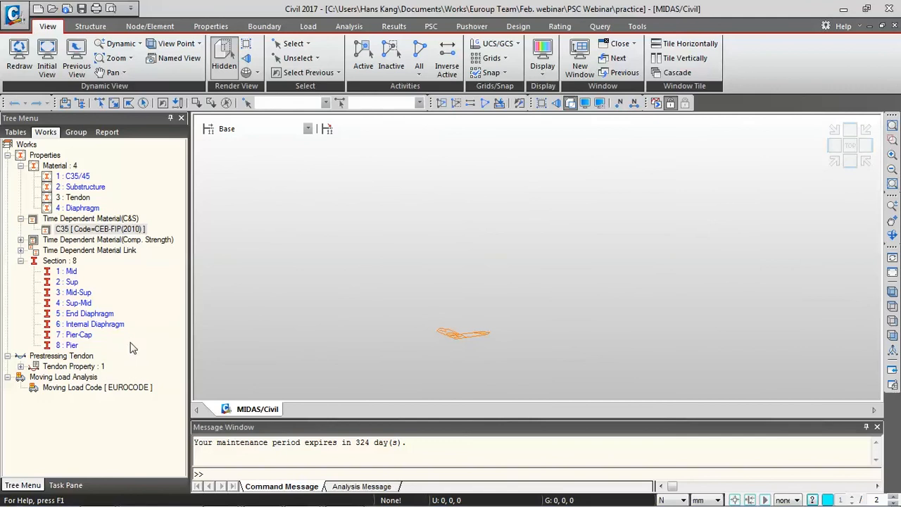
Start the Prestressed Composite Bridge wizard and load the saved wizard data file for the two-span precast girder bridge.
{"action": "left_click", "coordinate": [90, 26]}
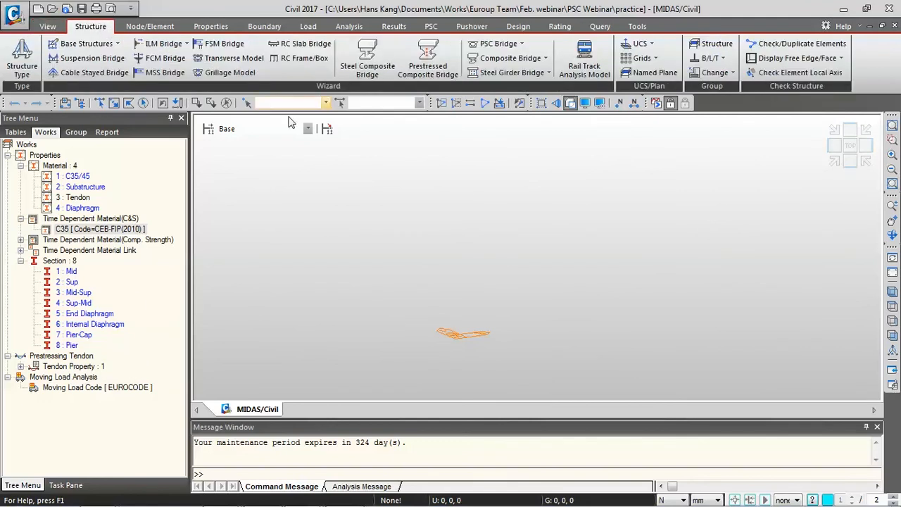
{"action": "left_click", "coordinate": [426, 70]}
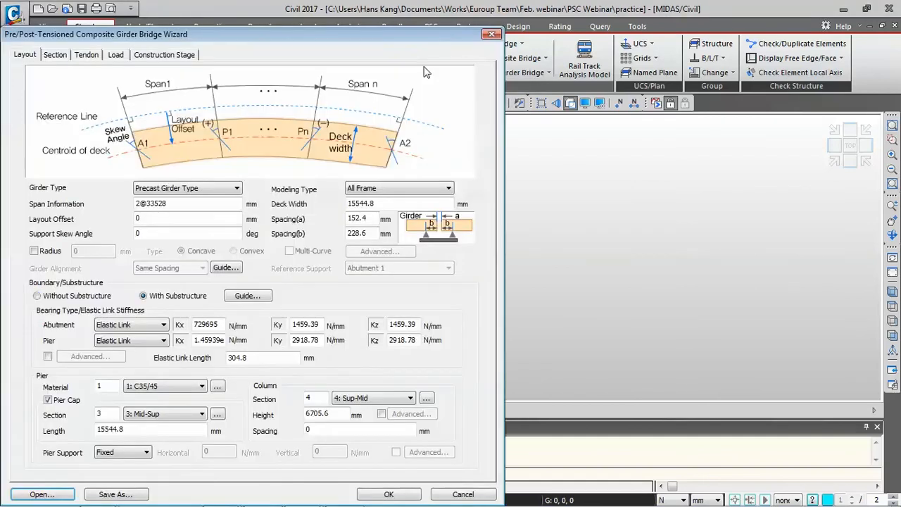
{"action": "left_click_drag", "start_coordinate": [419, 38], "coordinate": [593, 32]}
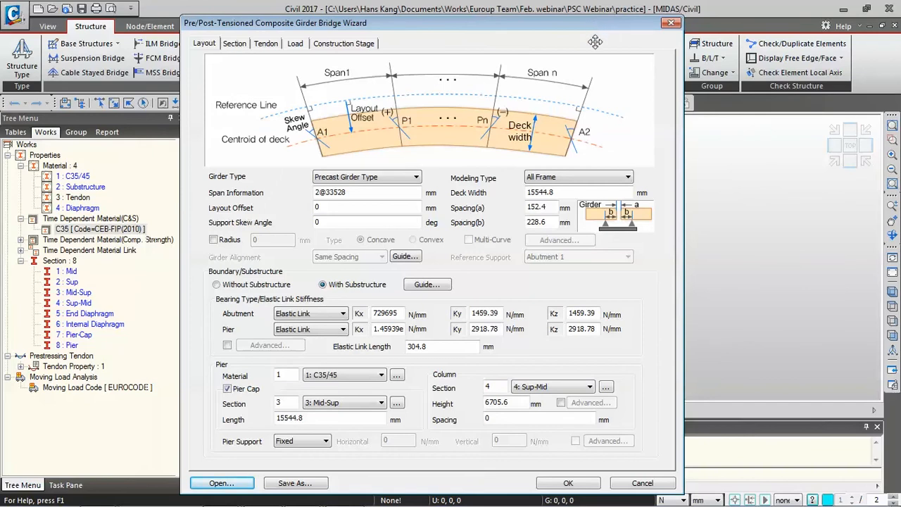
{"action": "left_click", "coordinate": [220, 483]}
{"action": "double_click", "coordinate": [371, 228]}
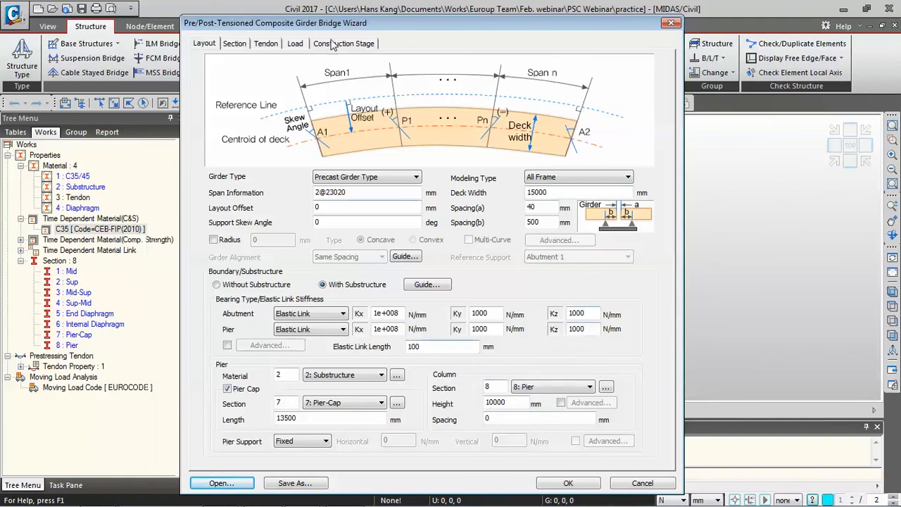
Review the wizard's section data, including the girder offsets and the girder divisions of Span 1 and Span 2.
{"action": "left_click", "coordinate": [235, 43]}
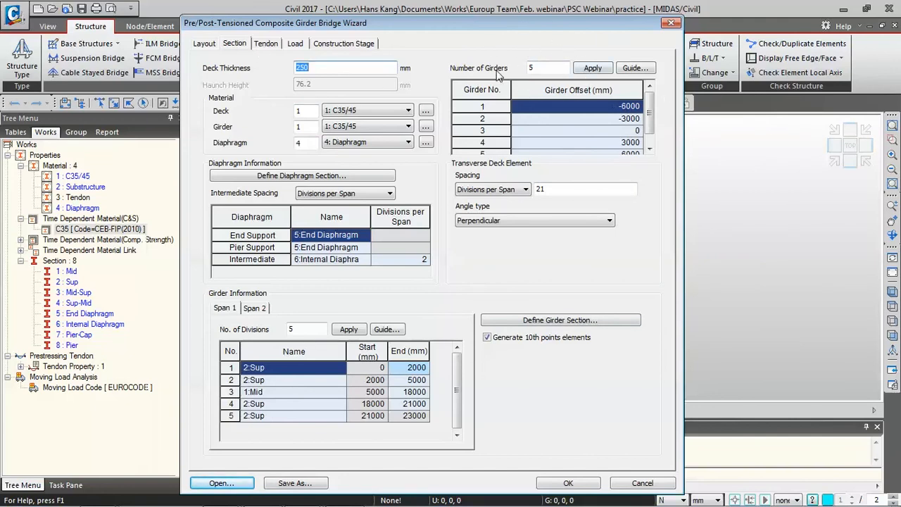
{"action": "left_click_drag", "start_coordinate": [650, 115], "coordinate": [649, 131]}
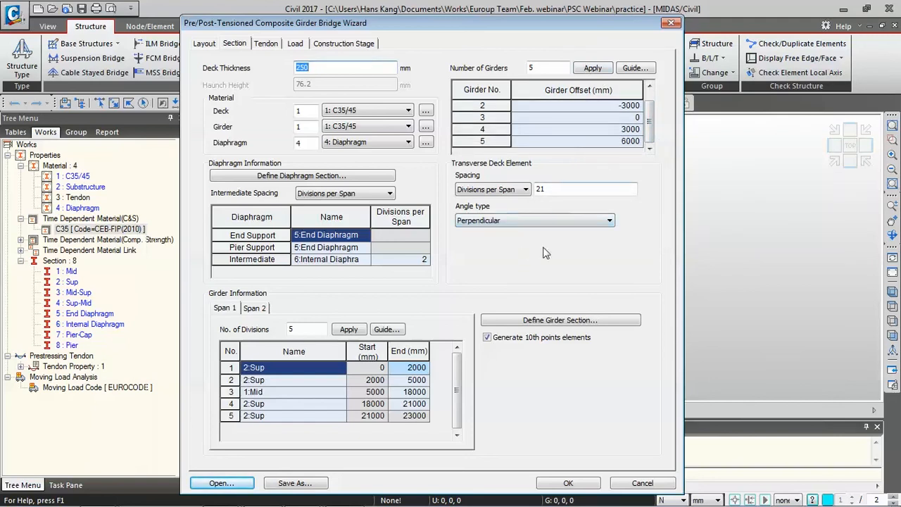
{"action": "left_click", "coordinate": [265, 308]}
{"action": "left_click", "coordinate": [233, 308]}
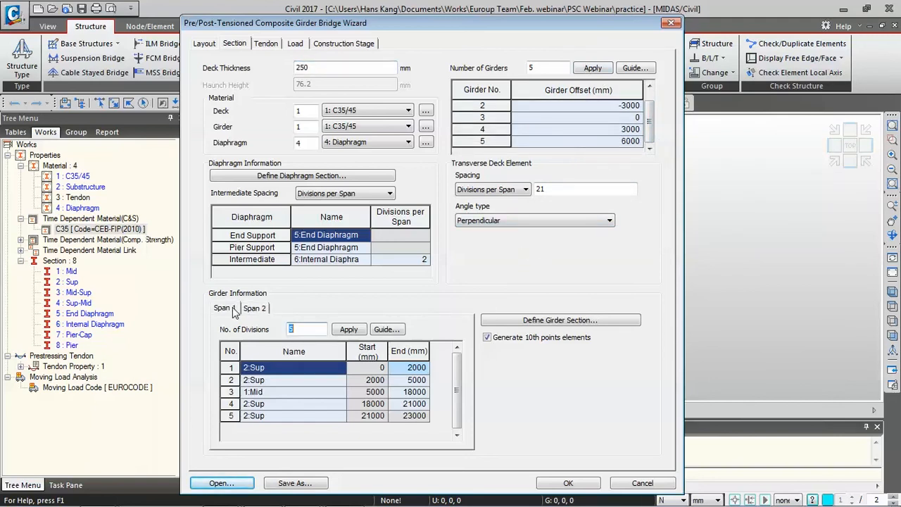
{"action": "left_click", "coordinate": [255, 308]}
{"action": "left_click", "coordinate": [225, 309]}
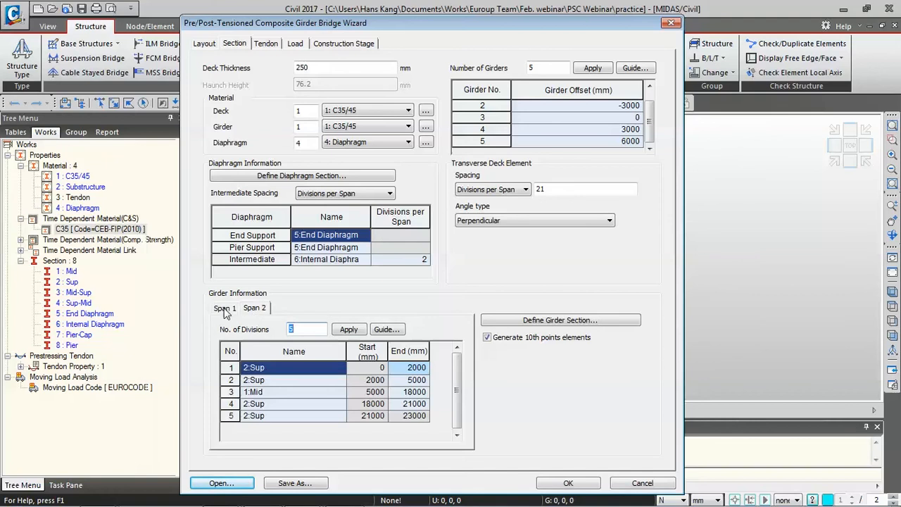
{"action": "left_click", "coordinate": [259, 309]}
Review the wizard's tendon assignments and view the tendon guide diagrams for the Harped1, Harped2 and Curved multi-span girder types.
{"action": "left_click", "coordinate": [273, 46]}
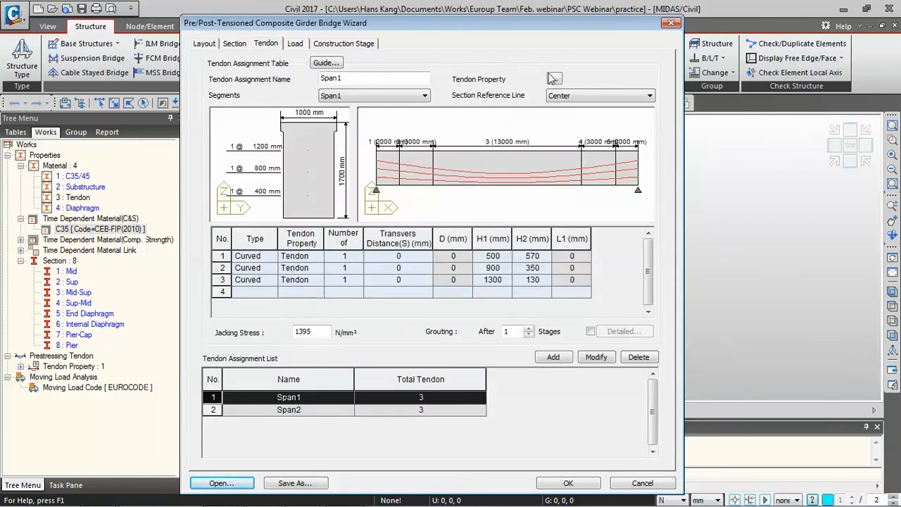
{"action": "left_click", "coordinate": [328, 64]}
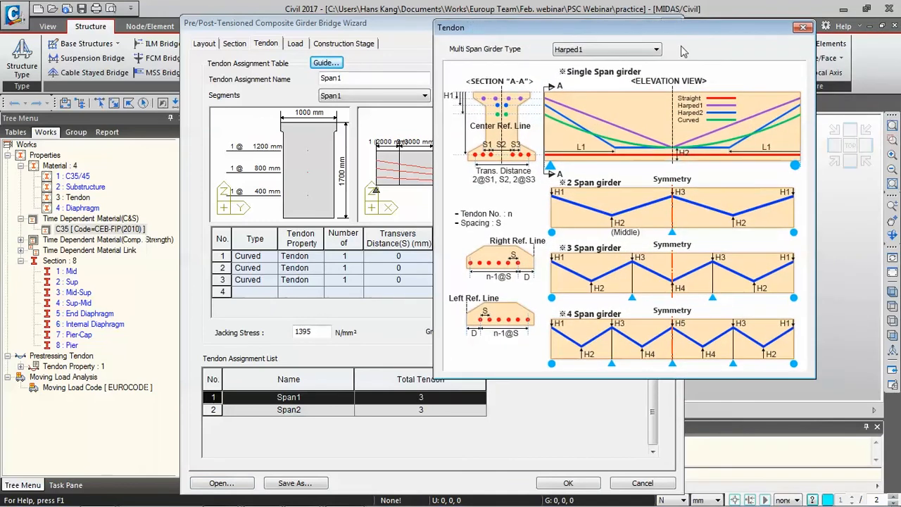
{"action": "left_click", "coordinate": [652, 50]}
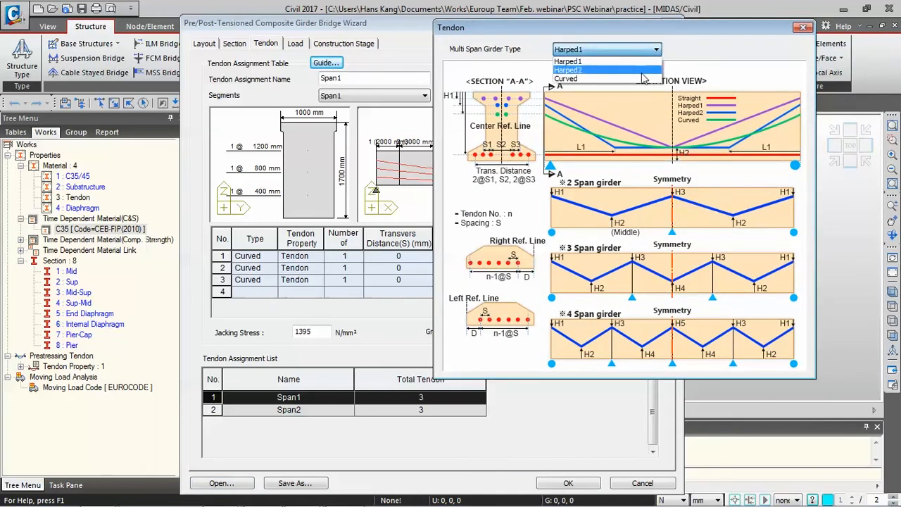
{"action": "left_click", "coordinate": [642, 70]}
{"action": "left_click", "coordinate": [641, 51]}
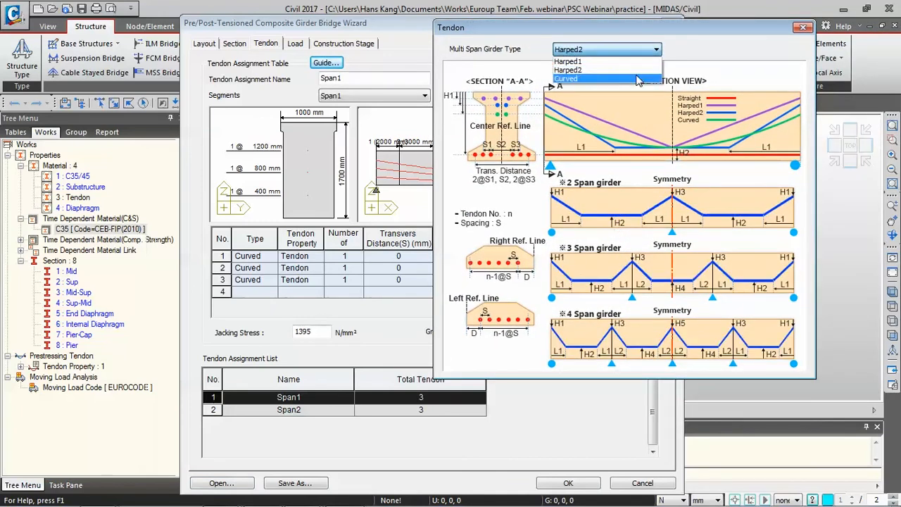
{"action": "left_click", "coordinate": [637, 79]}
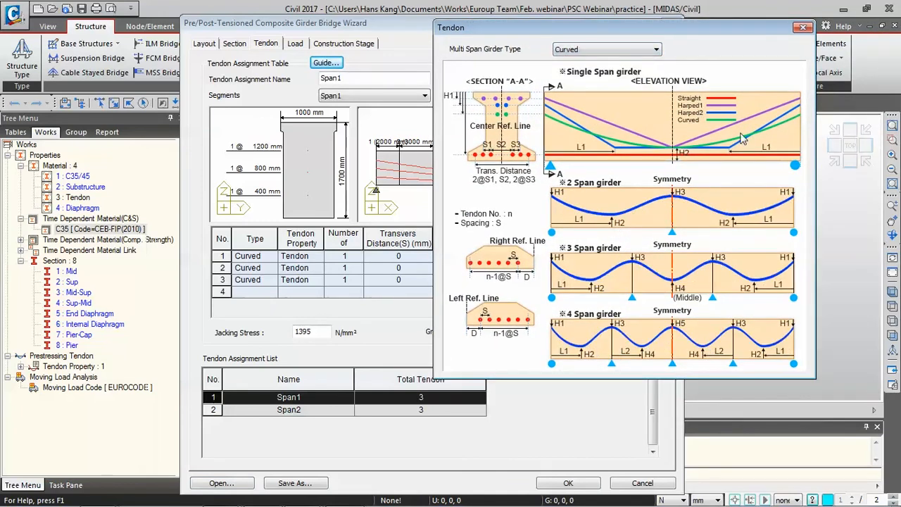
{"action": "left_click", "coordinate": [802, 27]}
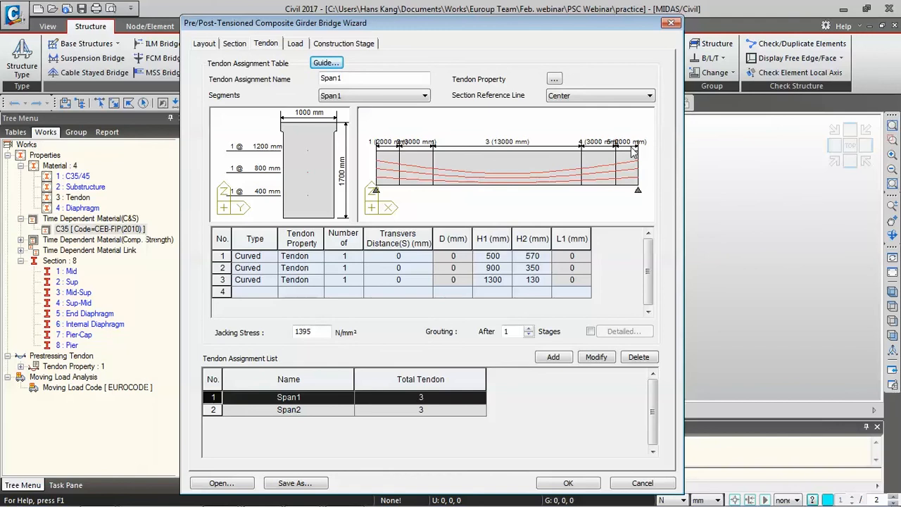
Review the wizard's load data, including the pavement and barrier widths b1 to b5 and the wet concrete weight density.
{"action": "left_click", "coordinate": [295, 43]}
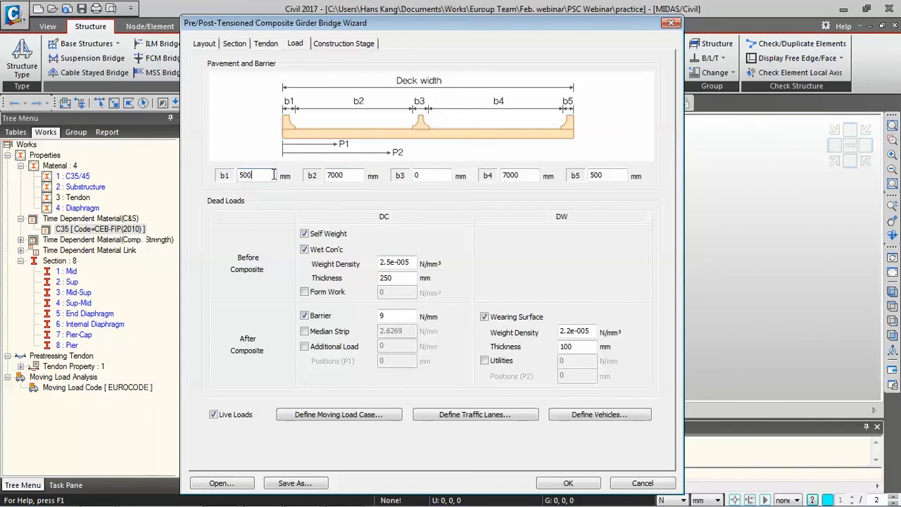
{"action": "left_click", "coordinate": [352, 174]}
{"action": "key", "text": "Tab"}
{"action": "key", "text": "Tab"}
{"action": "double_click", "coordinate": [344, 175]}
{"action": "left_click", "coordinate": [410, 263]}
Set the moving load code to EUROCODE and check the traffic lane definitions without changing them.
{"action": "left_click", "coordinate": [356, 419]}
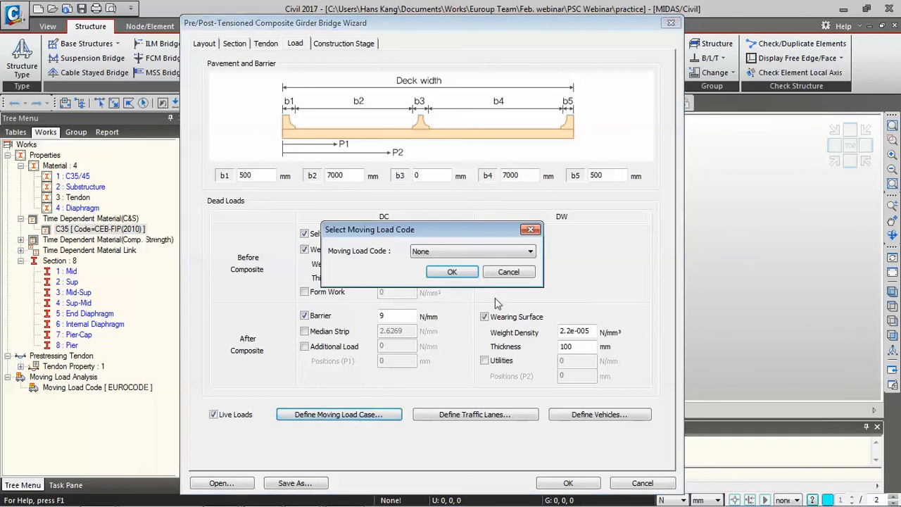
{"action": "left_click", "coordinate": [486, 252]}
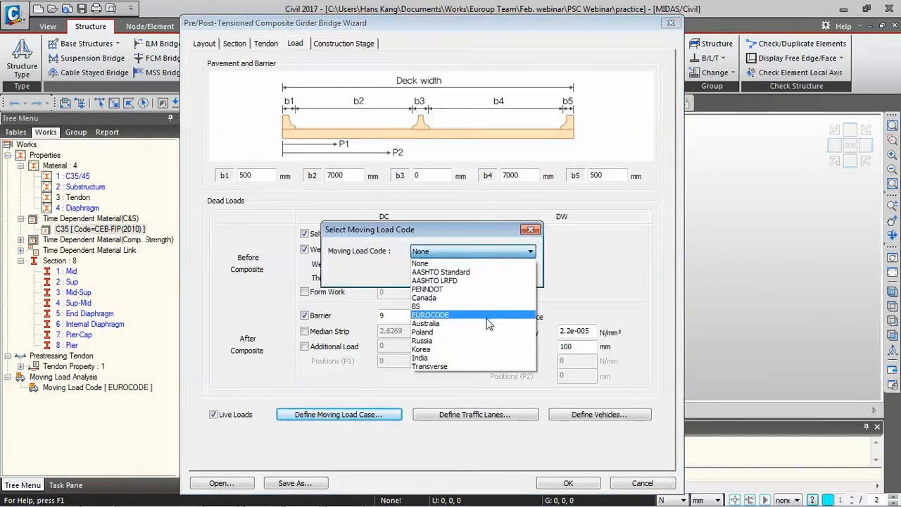
{"action": "left_click", "coordinate": [486, 317]}
{"action": "left_click", "coordinate": [452, 272]}
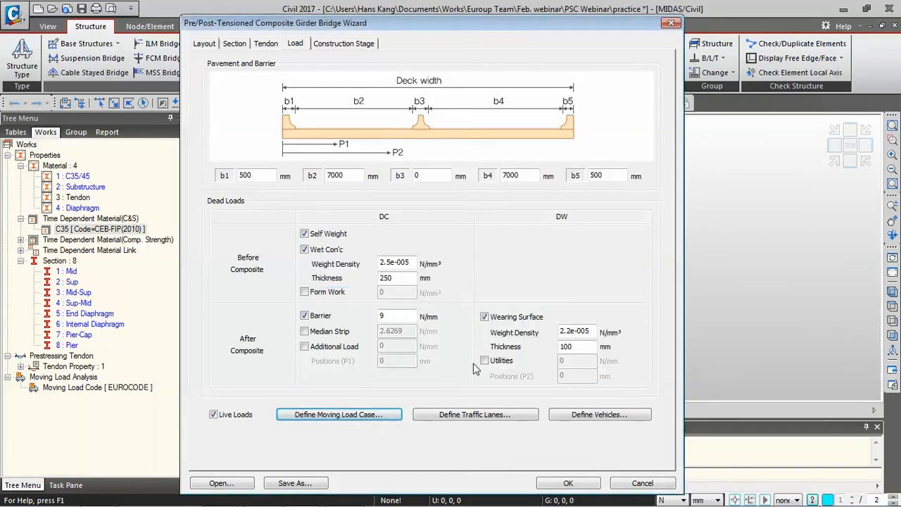
{"action": "left_click", "coordinate": [478, 415]}
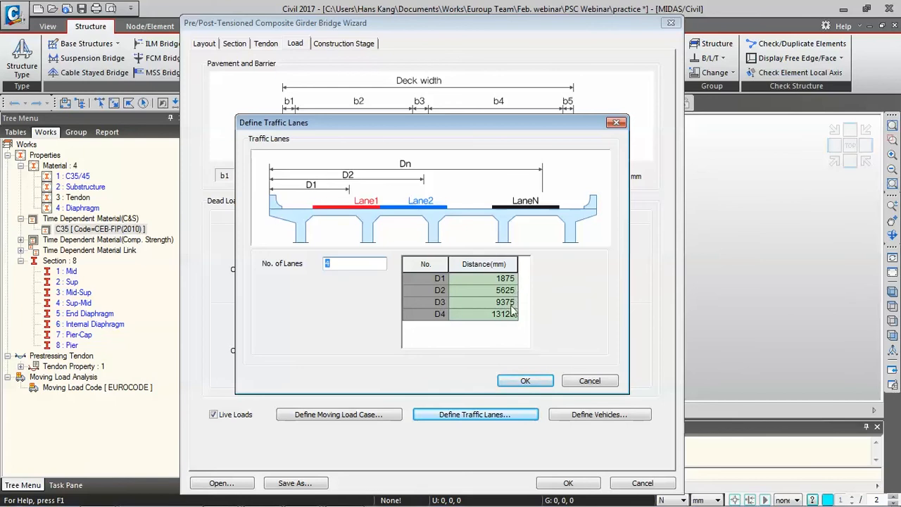
{"action": "left_click", "coordinate": [573, 384]}
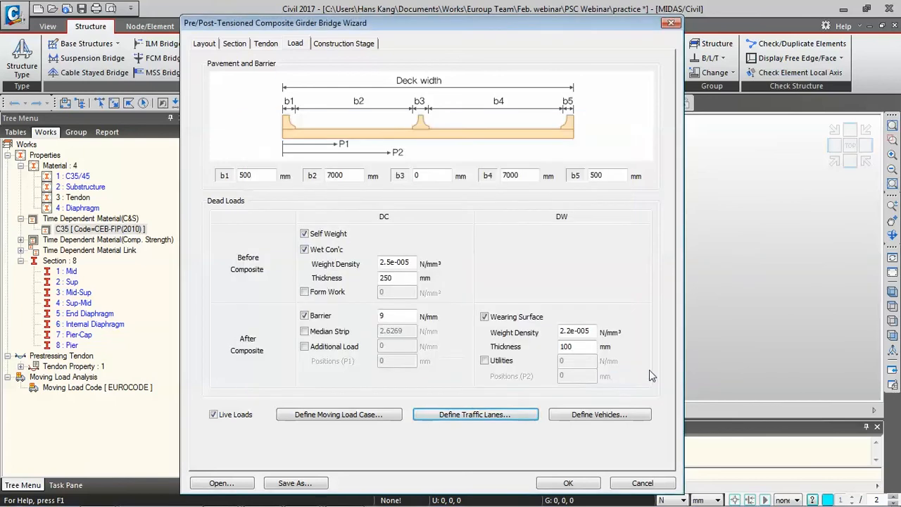
Add the standard vehicle Load Model 1 from EN 1991-2:2003 - RoadBridge to the wizard's live loads.
{"action": "left_click", "coordinate": [636, 419]}
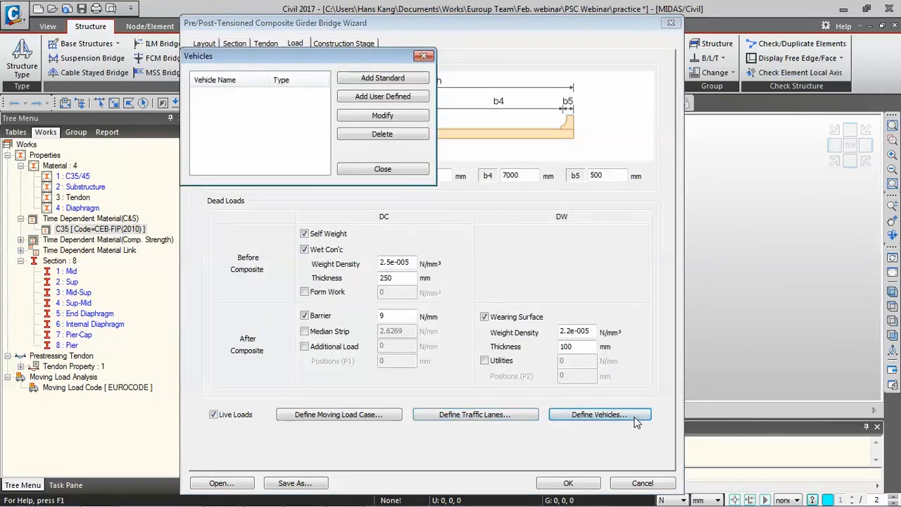
{"action": "left_click", "coordinate": [383, 77]}
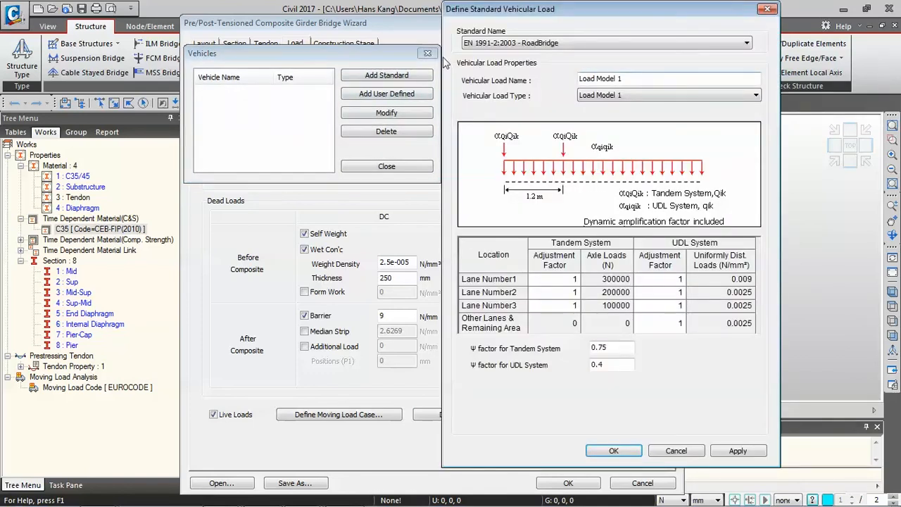
{"action": "left_click", "coordinate": [555, 44]}
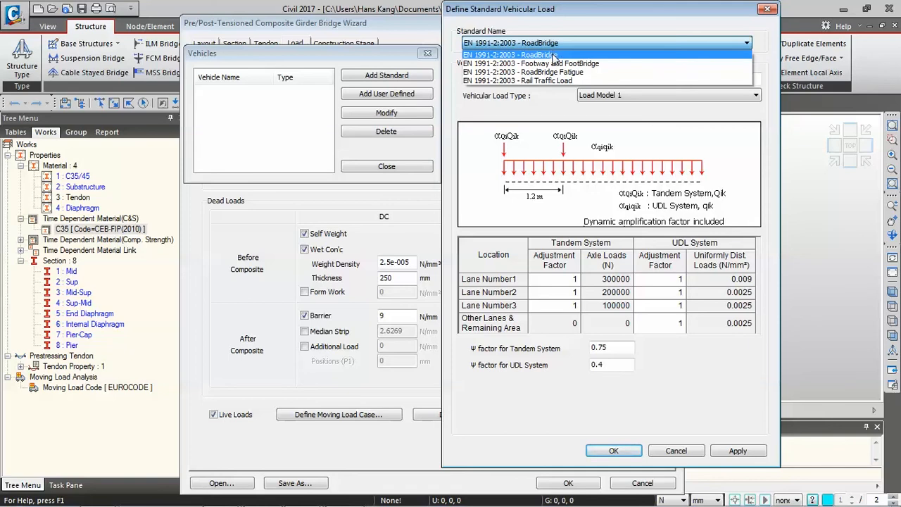
{"action": "left_click", "coordinate": [554, 55]}
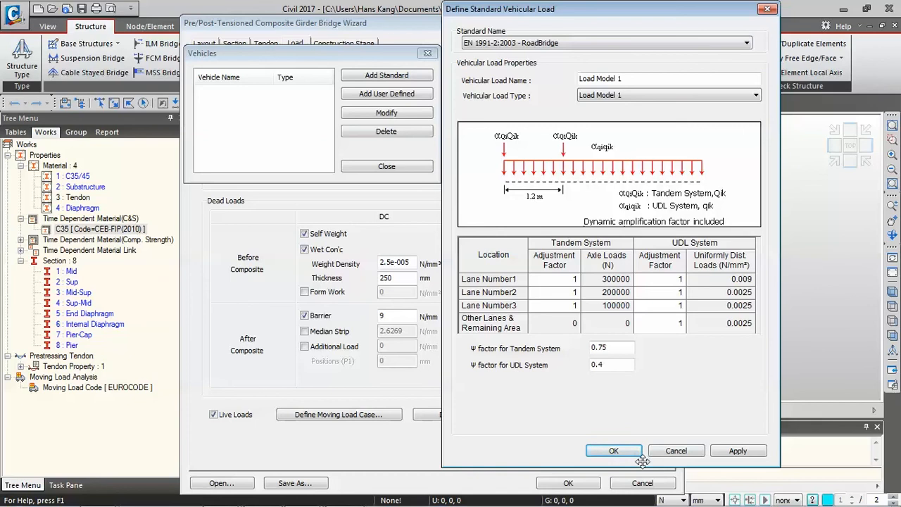
{"action": "left_click", "coordinate": [613, 451]}
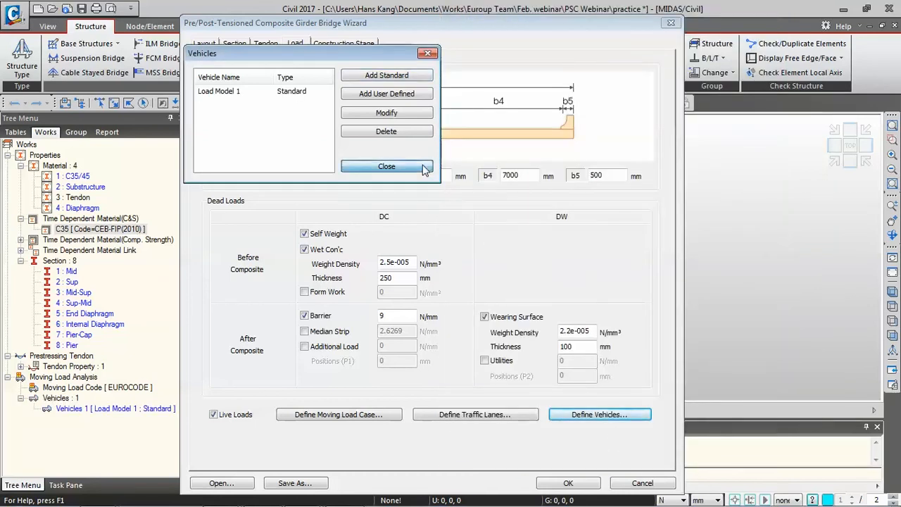
{"action": "left_click", "coordinate": [423, 167]}
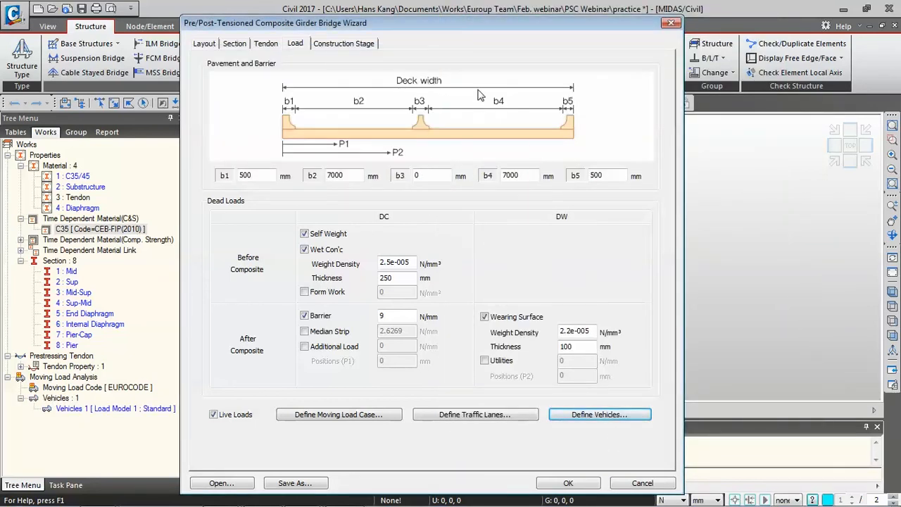
Review the wizard's construction stages and the duration of each stage, including the long-term stage.
{"action": "left_click", "coordinate": [371, 44]}
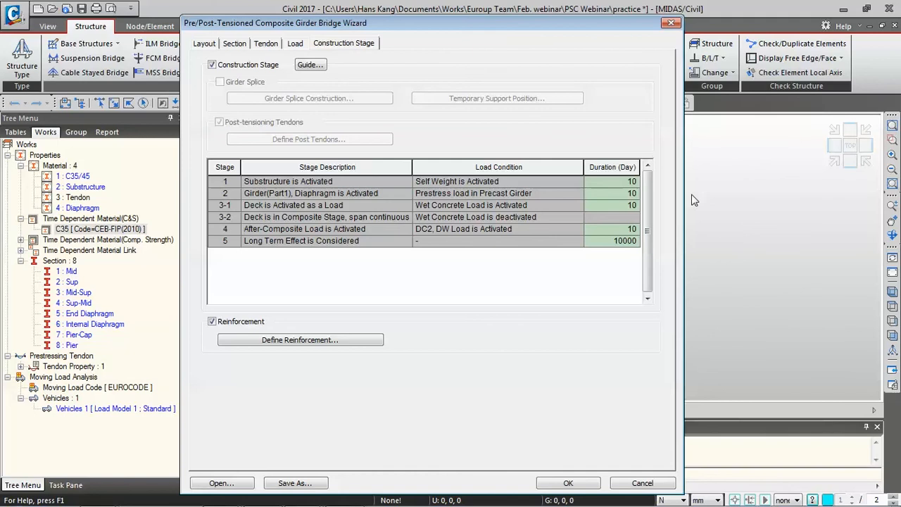
{"action": "left_click", "coordinate": [632, 182]}
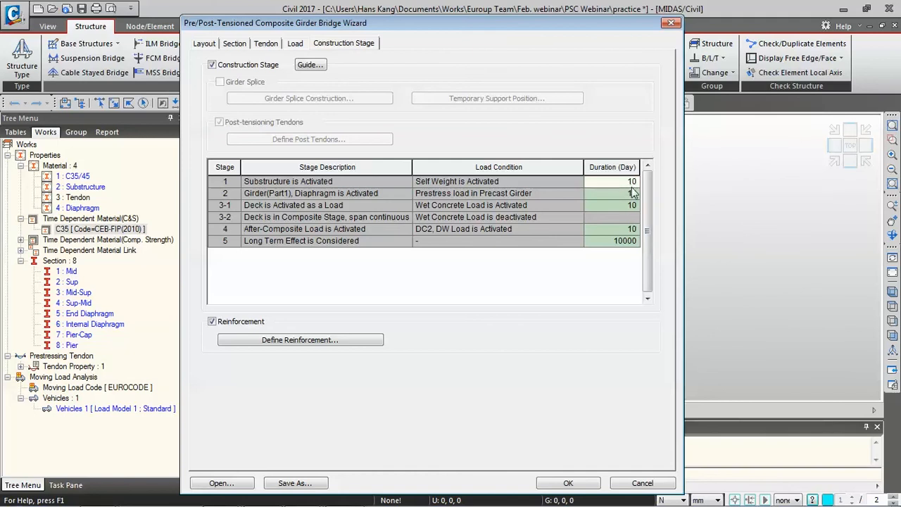
{"action": "left_click", "coordinate": [631, 203]}
{"action": "left_click", "coordinate": [631, 195]}
{"action": "left_click", "coordinate": [631, 230]}
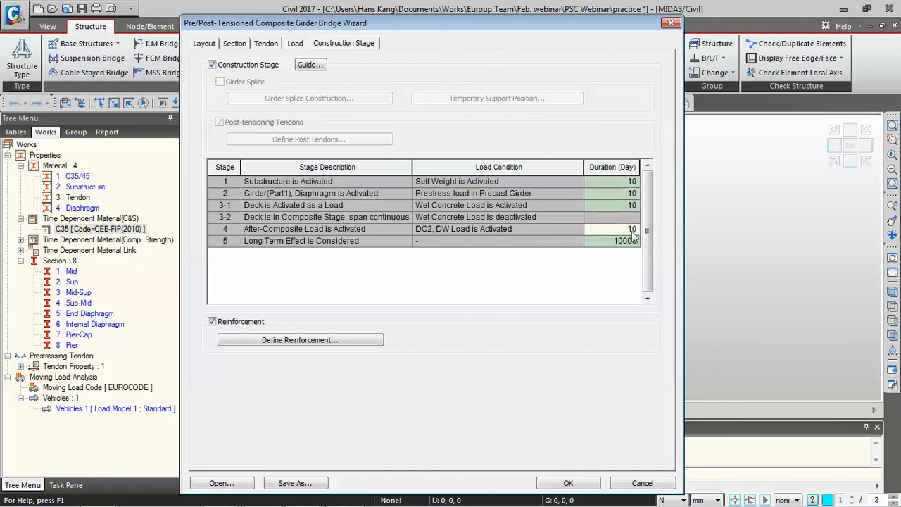
{"action": "left_click", "coordinate": [631, 240]}
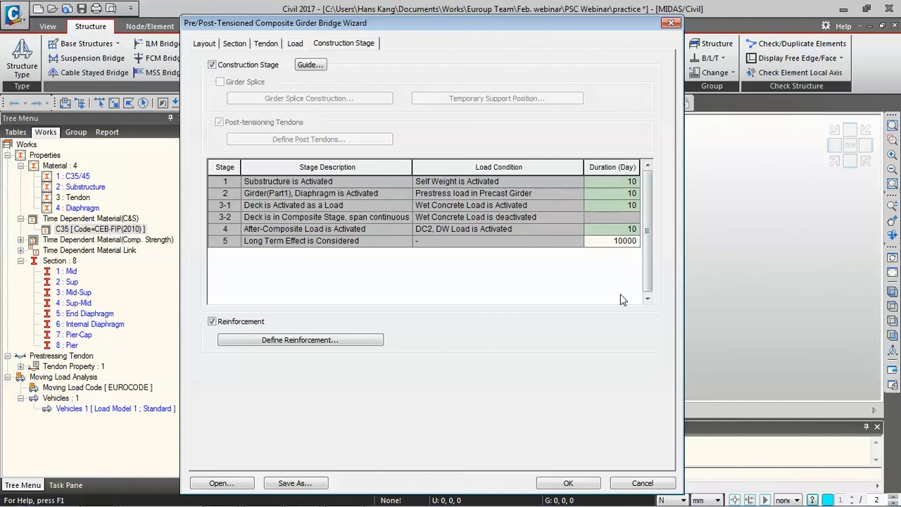
Generate the two-span bridge model from the wizard data and inspect it in the 3D view.
{"action": "left_click", "coordinate": [584, 485]}
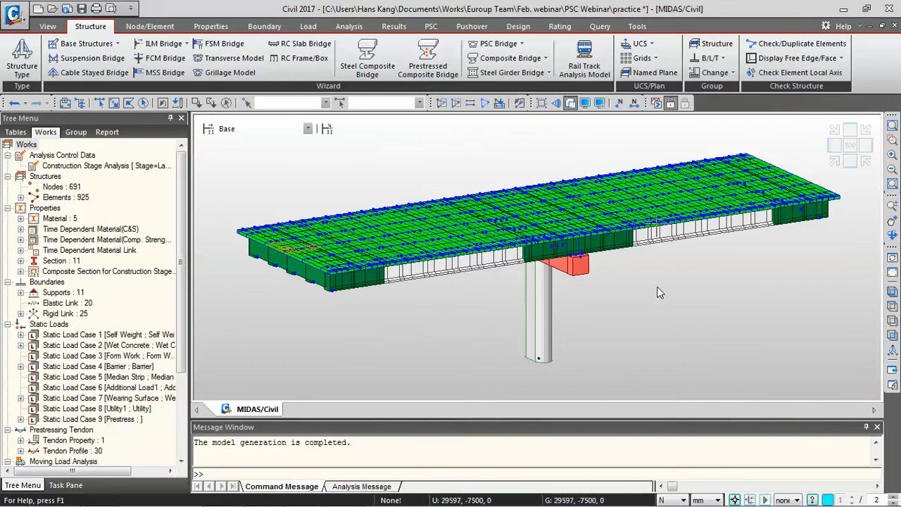
{"action": "mouse_move", "coordinate": [655, 314]}
{"action": "middle_mouse_down", "text": "ctrl"}
{"action": "mouse_move", "coordinate": [655, 339]}
{"action": "mouse_move", "coordinate": [647, 284]}
{"action": "mouse_move", "coordinate": [655, 274]}
{"action": "mouse_move", "coordinate": [650, 304]}
{"action": "middle_mouse_up", "text": "ctrl"}
{"action": "scroll", "coordinate": [683, 264], "scroll_direction": "down", "scroll_amount": 2}
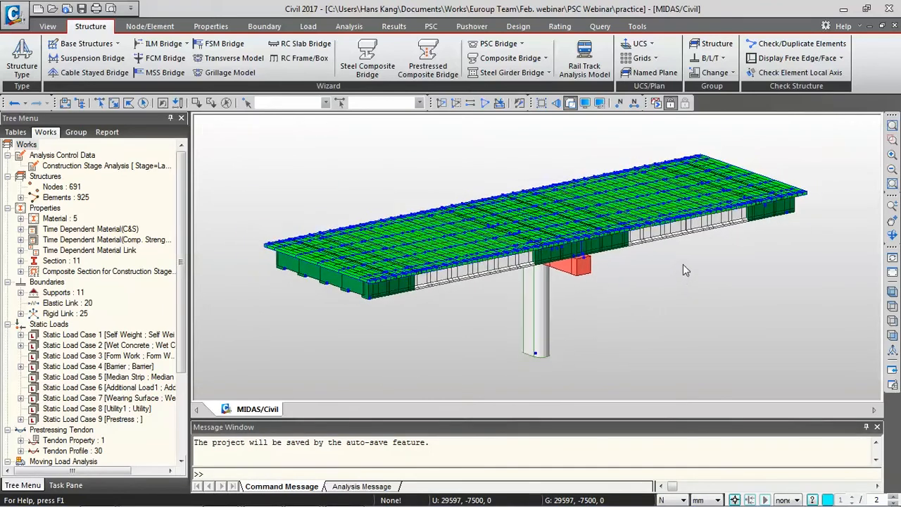
{"action": "middle_click_drag", "start_coordinate": [683, 262], "coordinate": [666, 298]}
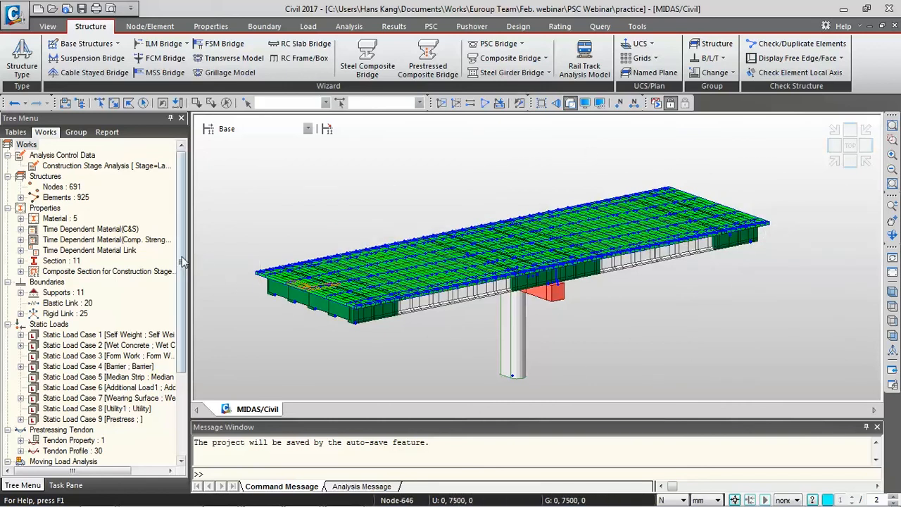
Widen the works tree and review the generated model data down to the construction stages.
{"action": "scroll", "coordinate": [141, 296], "scroll_direction": "down", "scroll_amount": 2}
{"action": "left_click_drag", "start_coordinate": [199, 289], "coordinate": [210, 289]}
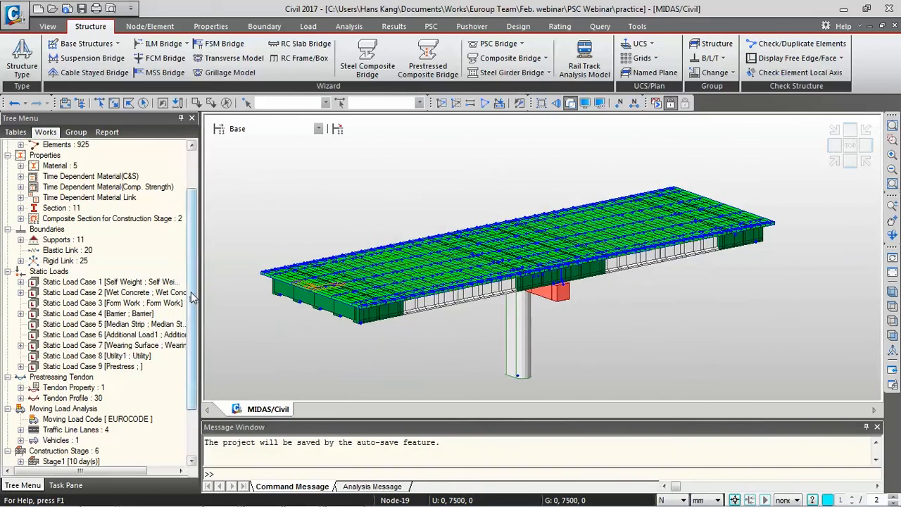
{"action": "scroll", "coordinate": [201, 317], "scroll_direction": "down", "scroll_amount": 2}
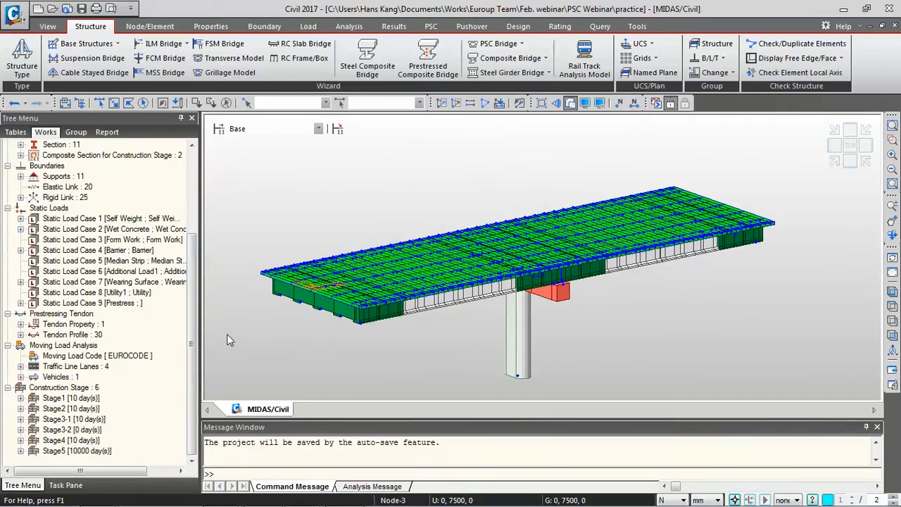
{"action": "left_click_drag", "start_coordinate": [190, 311], "coordinate": [188, 223]}
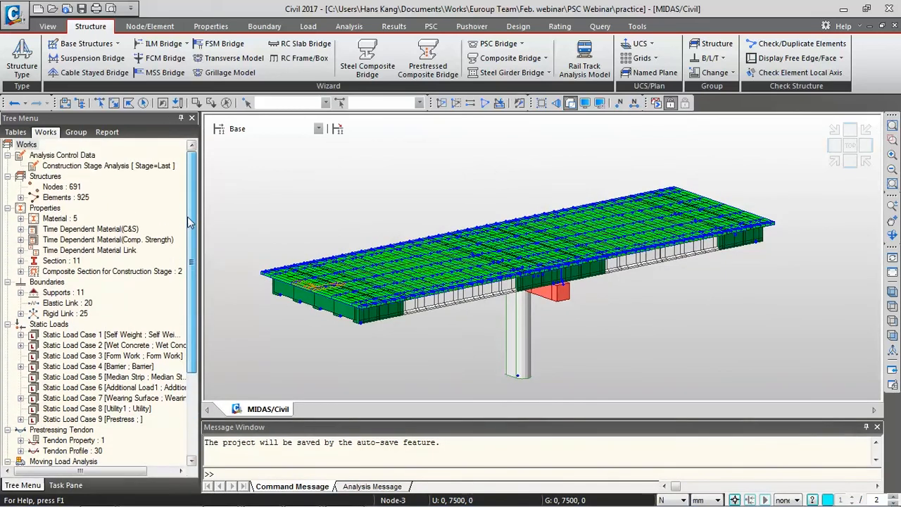
Highlight the elements using sections GirderWizRectangle_10 and GirderWizRectangle_11, check the Mid-Sup and Sup-Mid sections, and clear the element selection.
{"action": "double_click", "coordinate": [60, 262]}
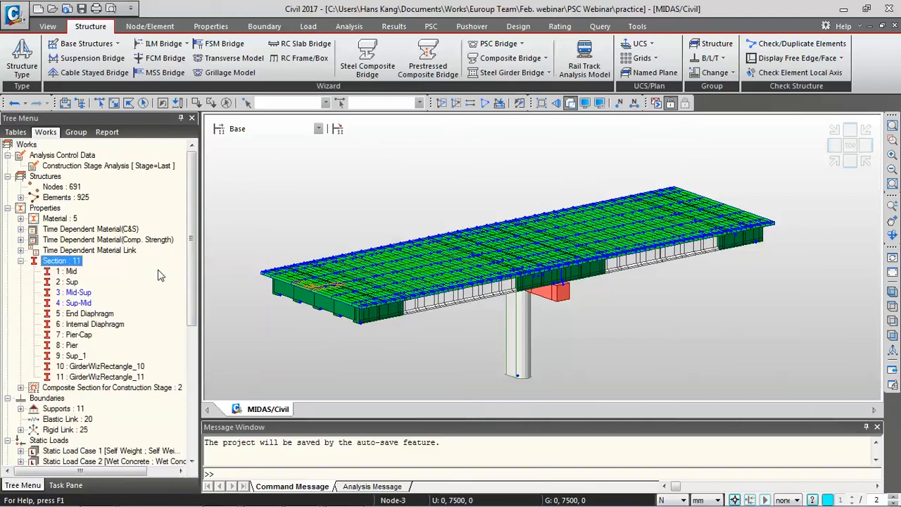
{"action": "left_click", "coordinate": [99, 367]}
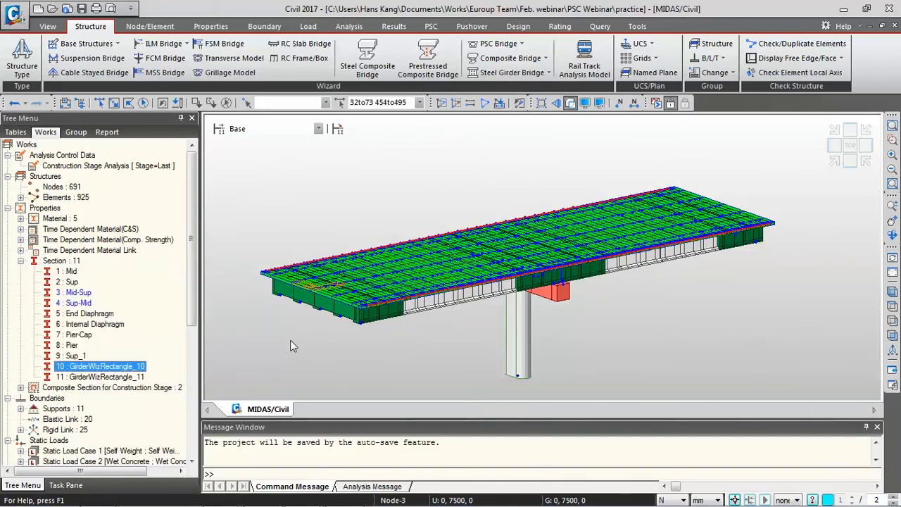
{"action": "left_click", "coordinate": [134, 378]}
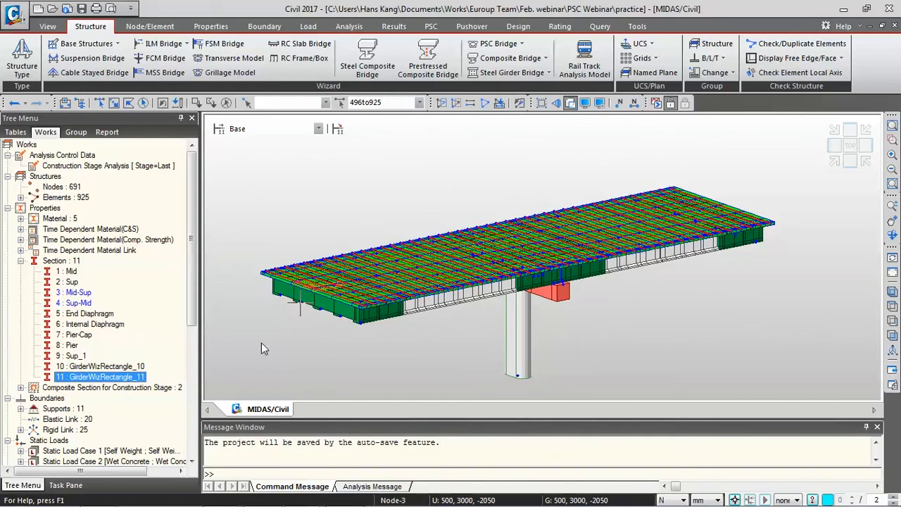
{"action": "left_click", "coordinate": [76, 293]}
{"action": "left_click", "coordinate": [85, 303]}
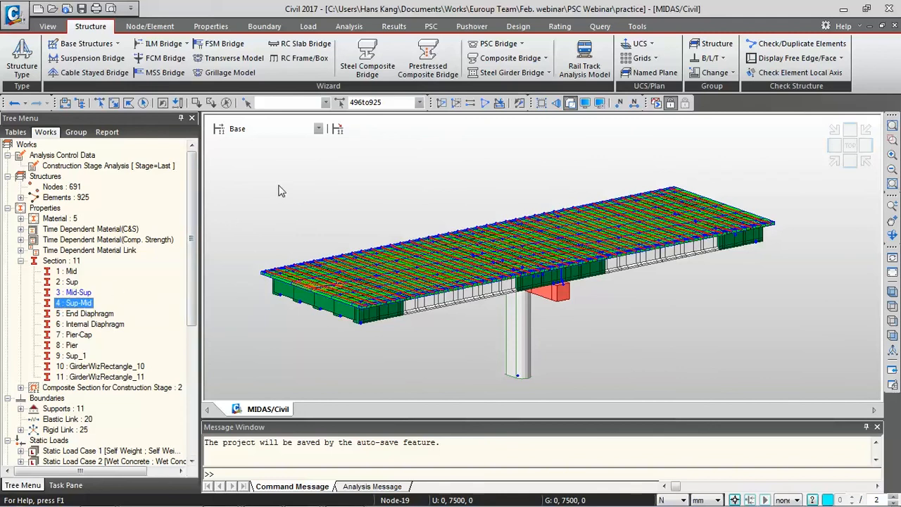
{"action": "left_click", "coordinate": [226, 102]}
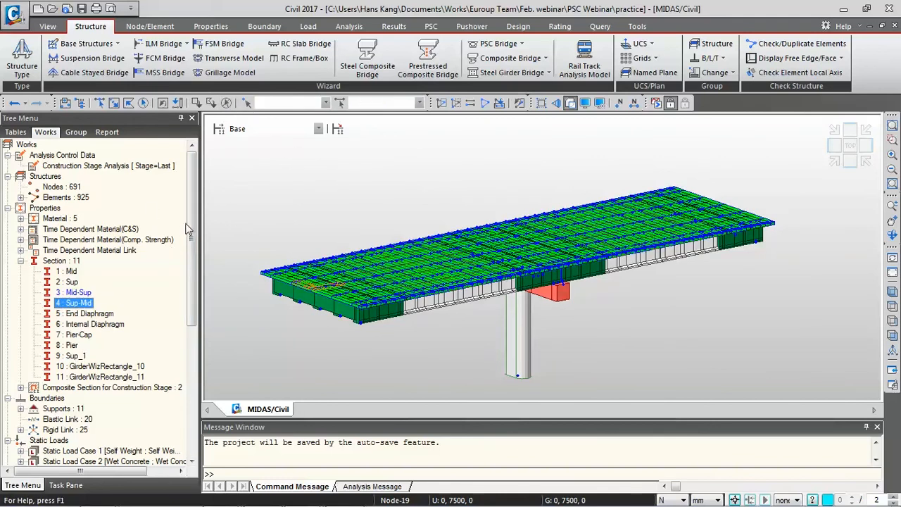
Expand the tendon profiles and display tendon Span1-003 in the model.
{"action": "left_click_drag", "start_coordinate": [190, 278], "coordinate": [190, 347]}
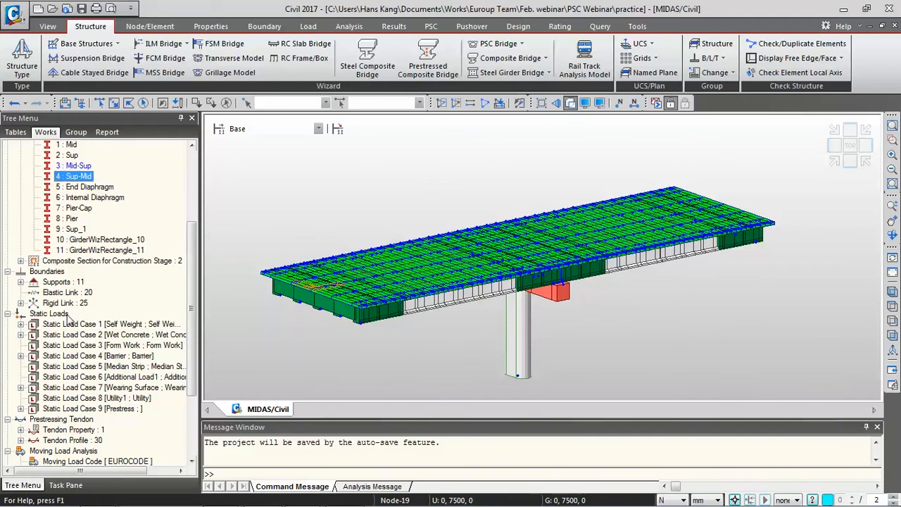
{"action": "left_click", "coordinate": [89, 440]}
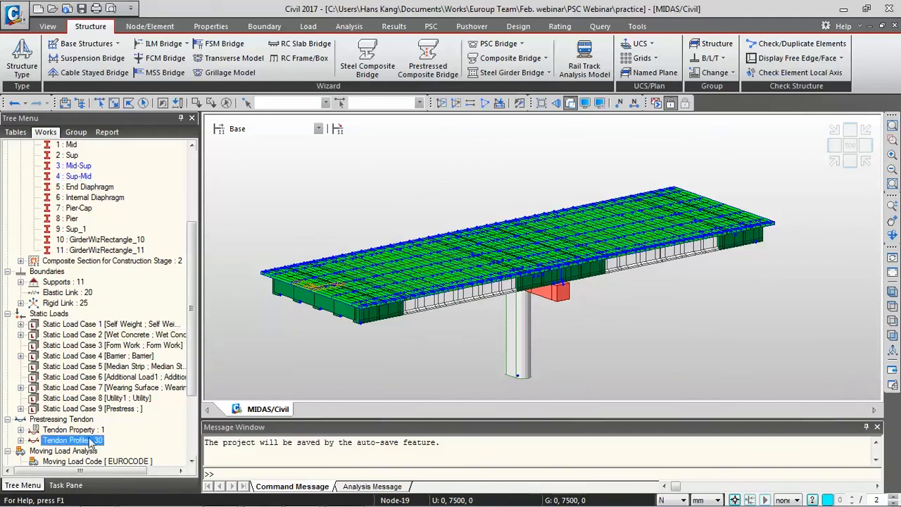
{"action": "double_click", "coordinate": [88, 440]}
{"action": "left_click", "coordinate": [113, 177]}
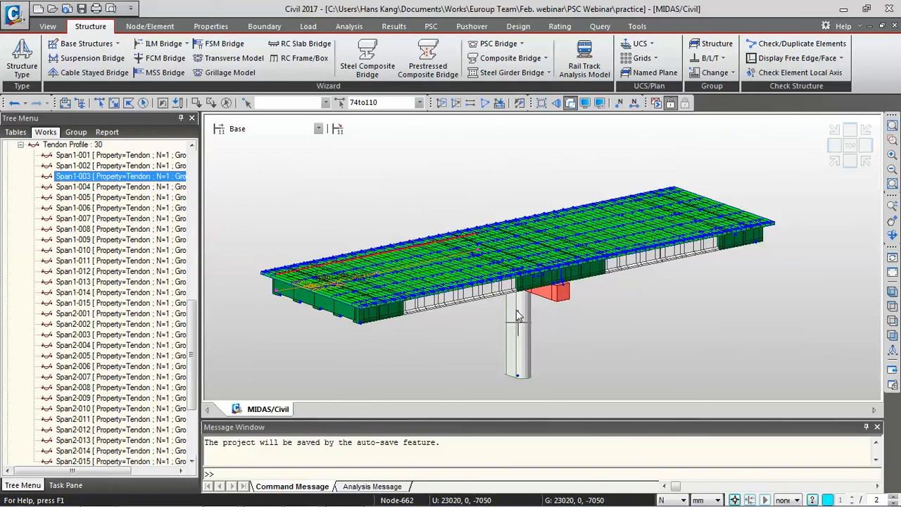
Examine the Span1-003 tendon in the first span, switching off the hidden-surface display to see its layout inside the girder.
{"action": "mouse_move", "coordinate": [518, 316]}
{"action": "middle_mouse_down", "text": "ctrl"}
{"action": "mouse_move", "coordinate": [535, 292]}
{"action": "mouse_move", "coordinate": [533, 317]}
{"action": "middle_mouse_up", "text": "ctrl"}
{"action": "scroll", "coordinate": [447, 284], "scroll_direction": "up", "scroll_amount": 3}
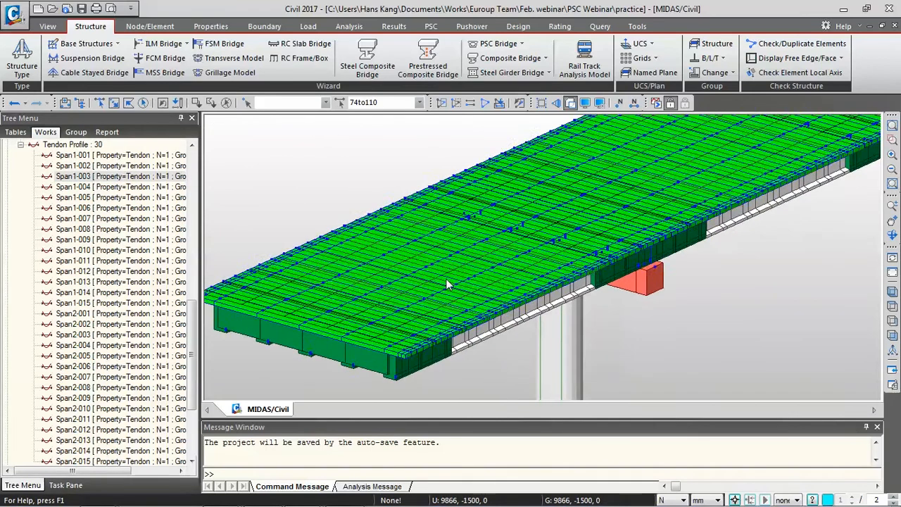
{"action": "middle_click_drag", "start_coordinate": [463, 264], "coordinate": [561, 271]}
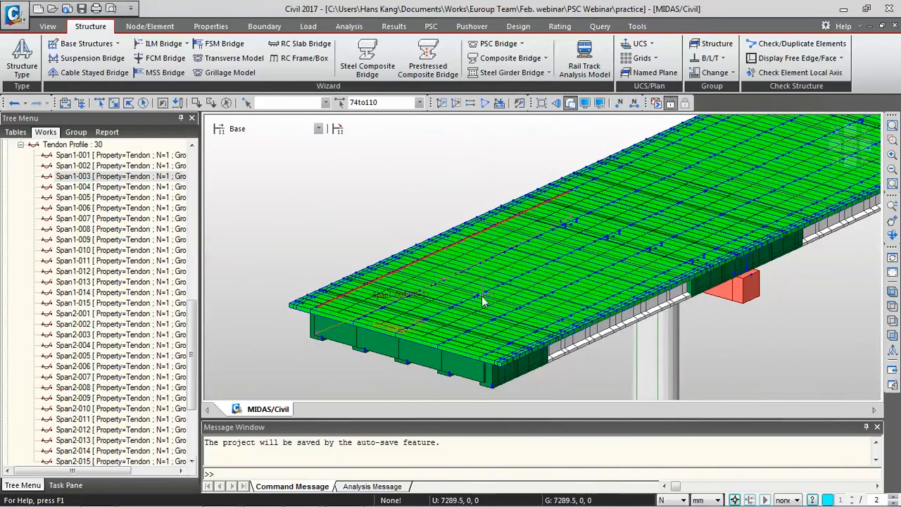
{"action": "middle_click_drag", "start_coordinate": [455, 285], "coordinate": [466, 300], "text": "ctrl"}
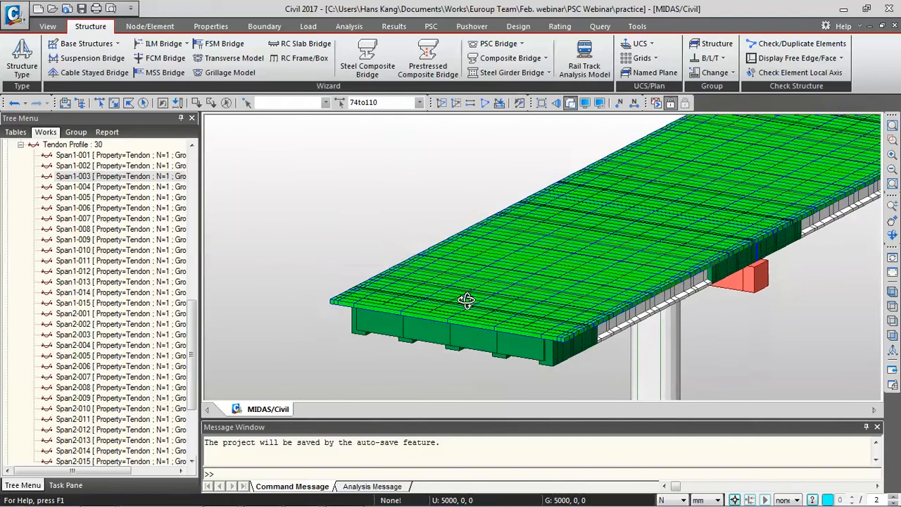
{"action": "scroll", "coordinate": [491, 278], "scroll_direction": "up", "scroll_amount": 1}
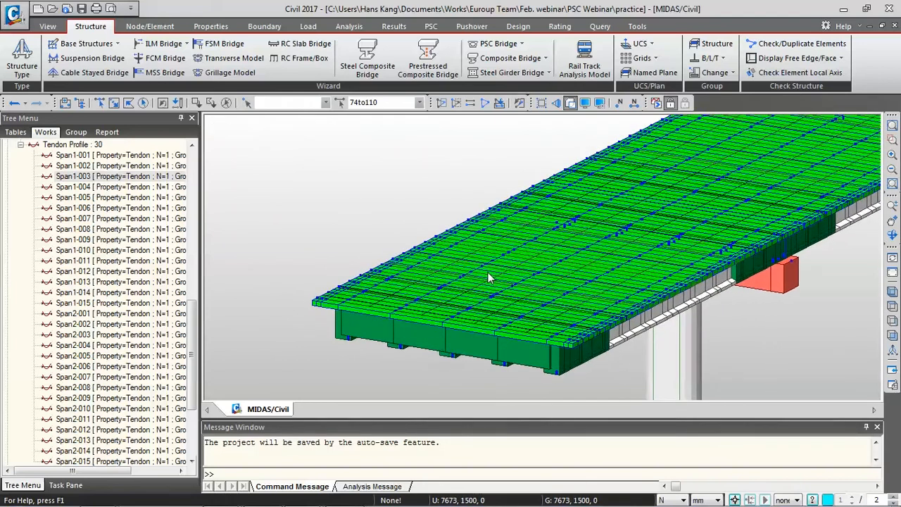
{"action": "scroll", "coordinate": [490, 279], "scroll_direction": "up", "scroll_amount": 1}
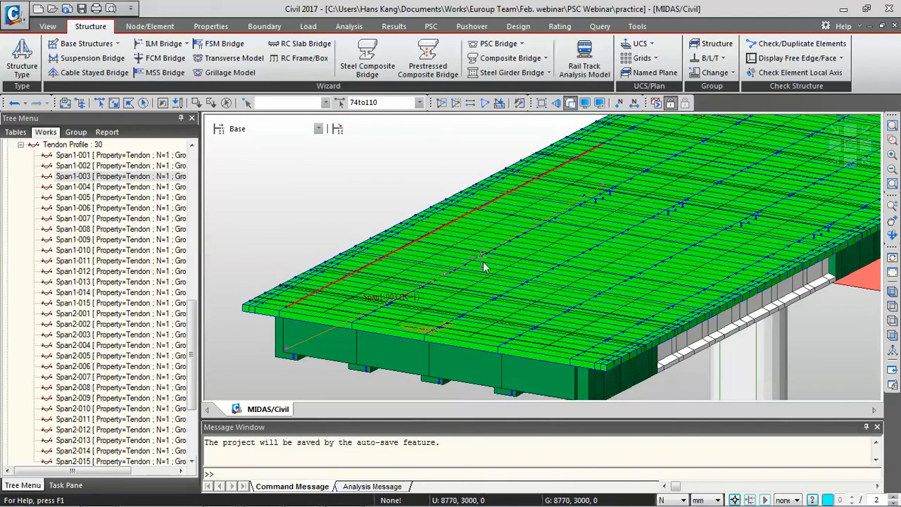
{"action": "left_click", "coordinate": [569, 104]}
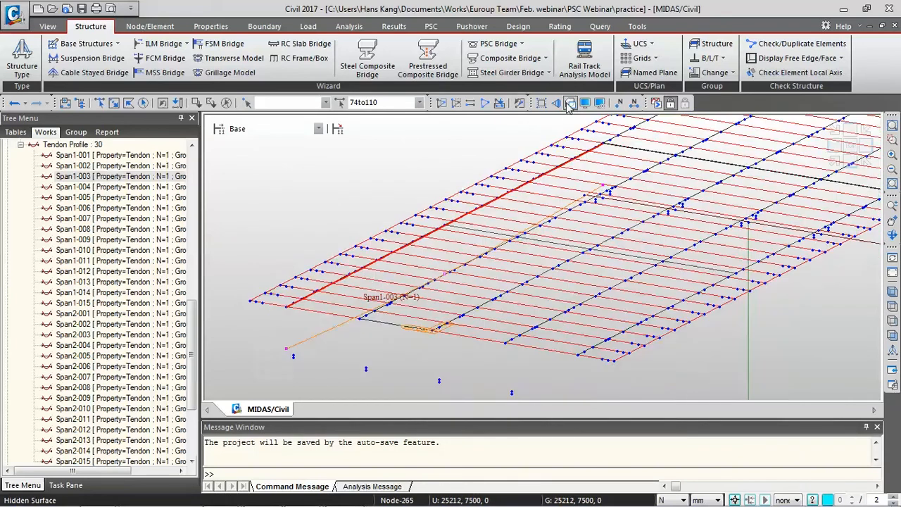
{"action": "middle_click_drag", "start_coordinate": [599, 246], "coordinate": [615, 265], "text": "ctrl"}
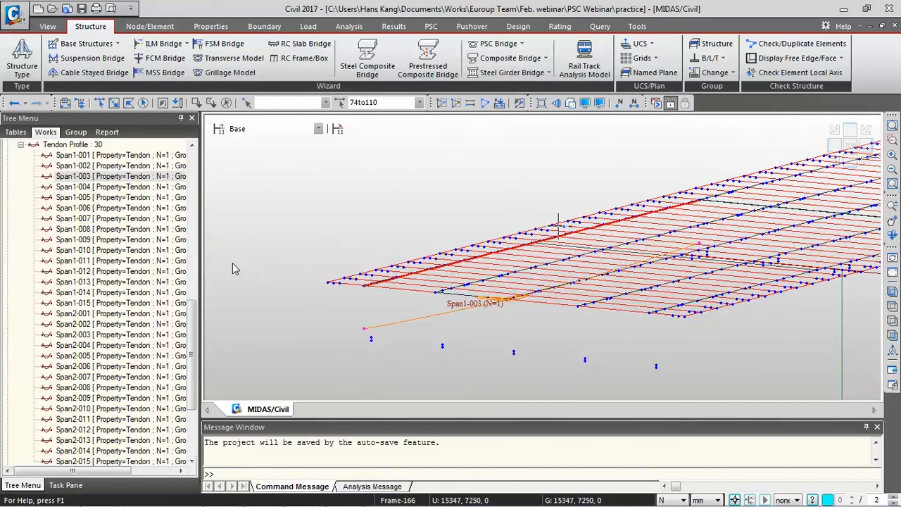
Undisplay the Span1-003 tendon, restore the hidden-surface display and collapse the tendon profile list.
{"action": "right_click", "coordinate": [184, 176]}
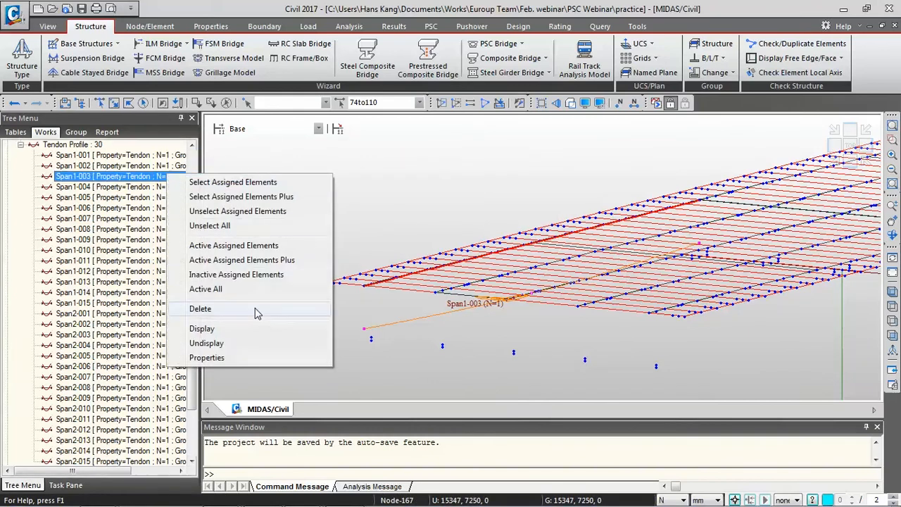
{"action": "left_click", "coordinate": [252, 341]}
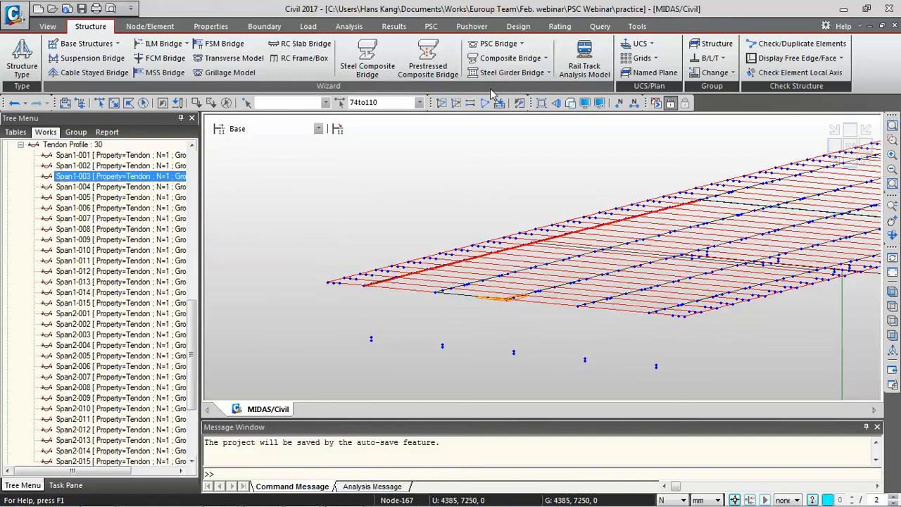
{"action": "left_click", "coordinate": [572, 103]}
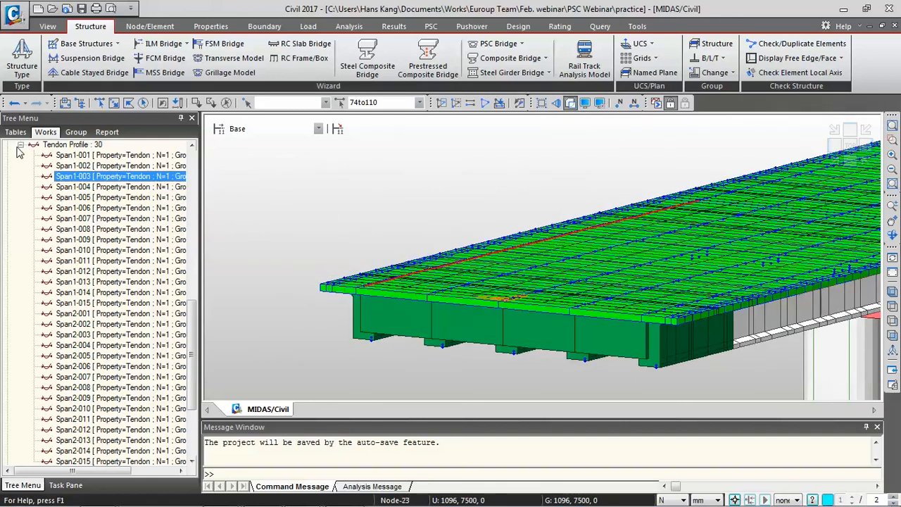
{"action": "left_click", "coordinate": [20, 145]}
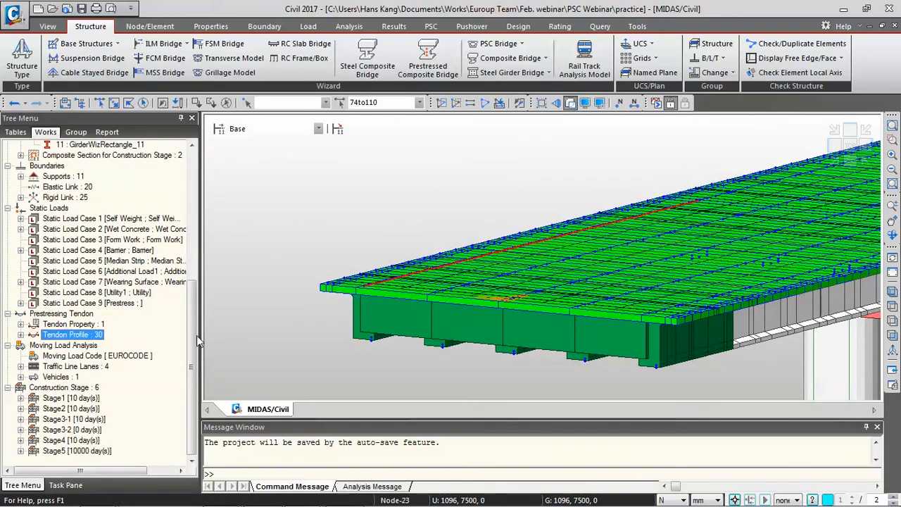
Check the moving load code and examine the outer girder where the support and midspan sections meet.
{"action": "left_click", "coordinate": [127, 356]}
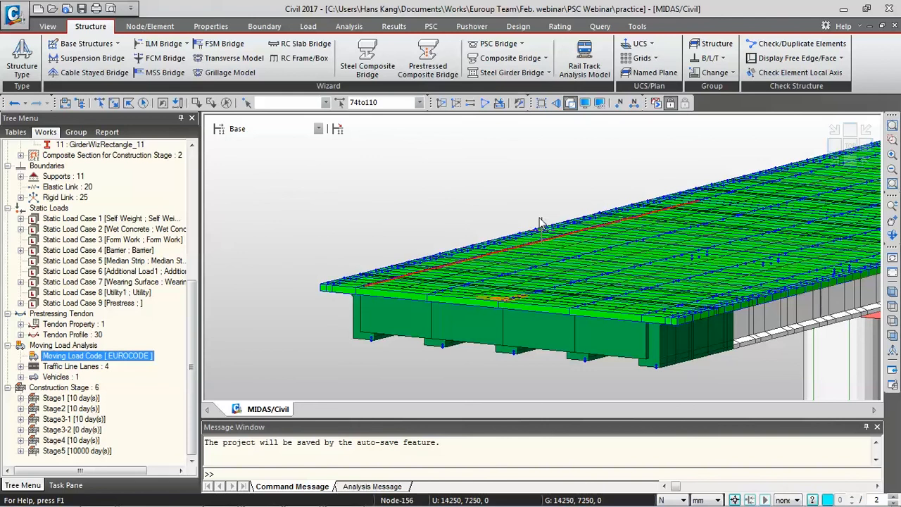
{"action": "scroll", "coordinate": [535, 167], "scroll_direction": "down", "scroll_amount": 3}
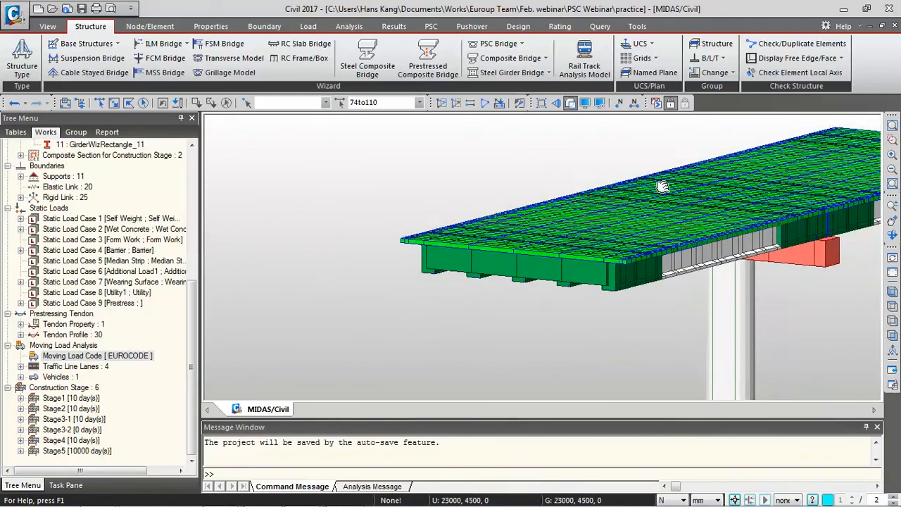
{"action": "middle_click_drag", "start_coordinate": [661, 186], "coordinate": [489, 240]}
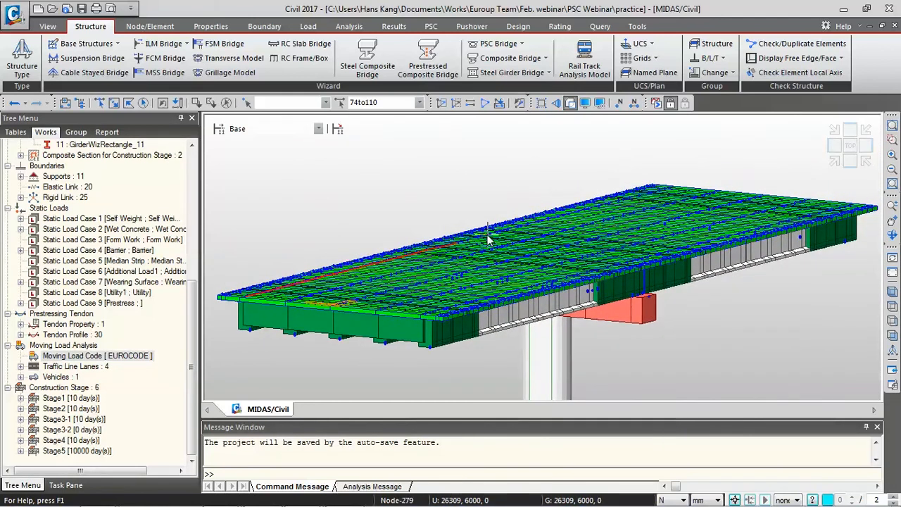
{"action": "mouse_move", "coordinate": [489, 239]}
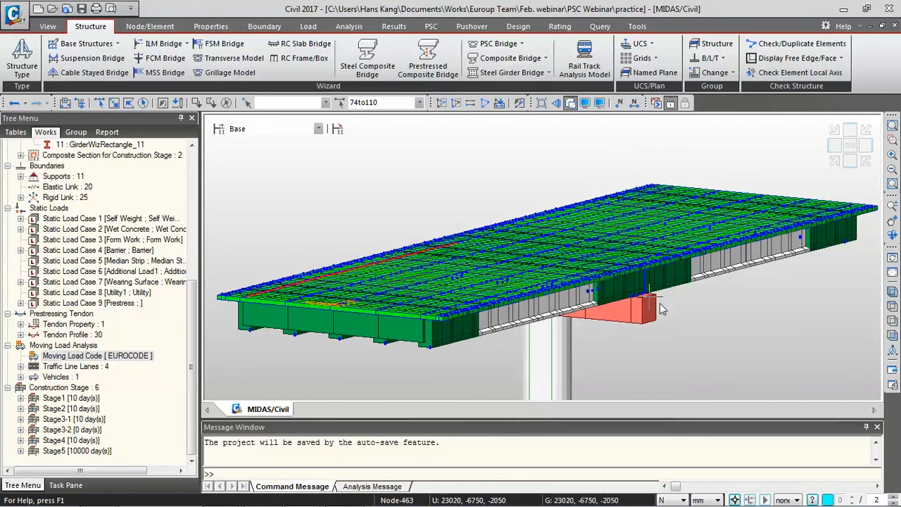
{"action": "middle_click_drag", "start_coordinate": [669, 279], "coordinate": [636, 295], "text": "ctrl"}
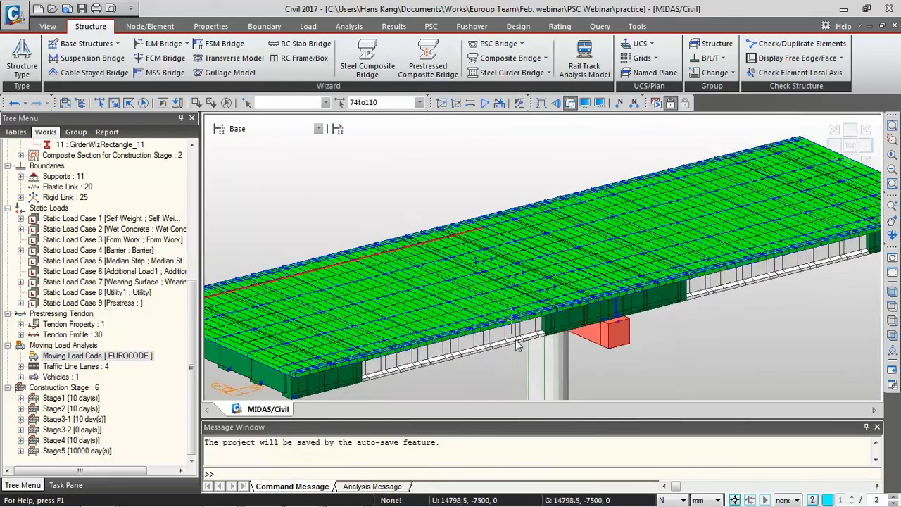
{"action": "scroll", "coordinate": [495, 344], "scroll_direction": "up", "scroll_amount": 3}
{"action": "middle_click_drag", "start_coordinate": [500, 274], "coordinate": [642, 241]}
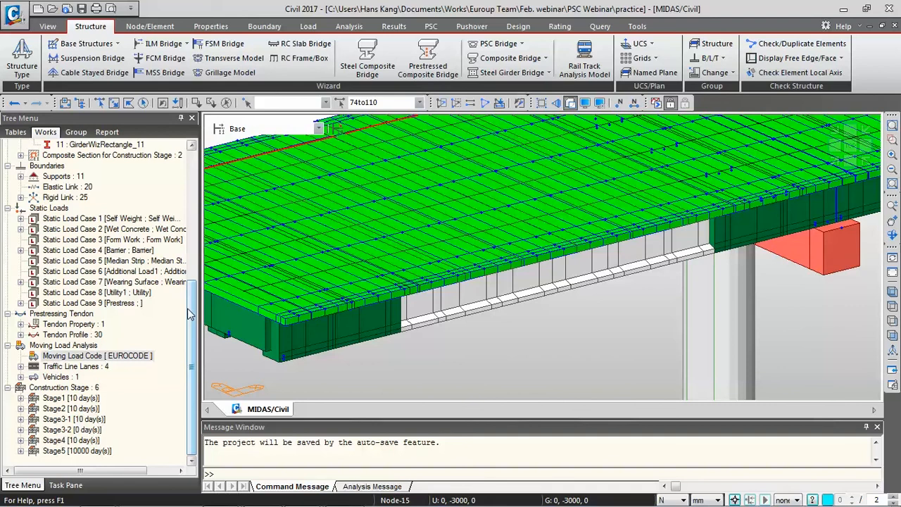
Set the selection filter to x, select all longitudinal elements in plan view and activate only them.
{"action": "left_click", "coordinate": [194, 219]}
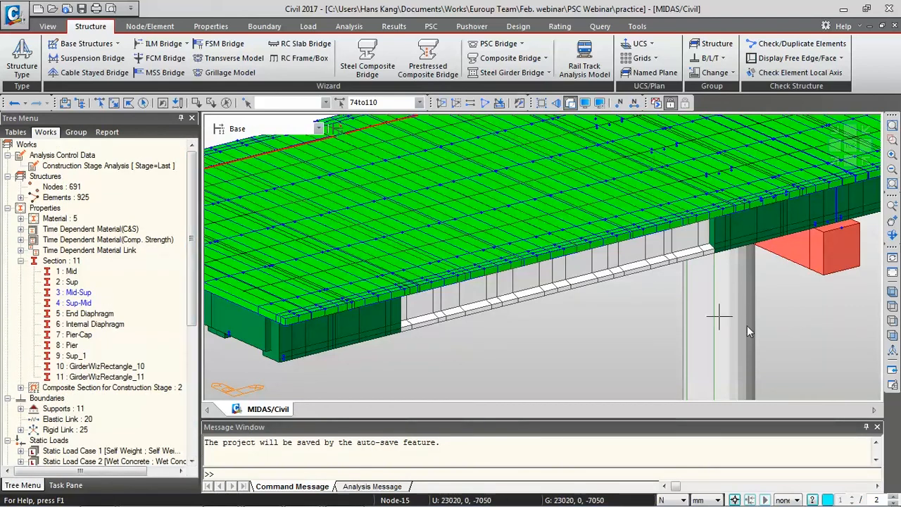
{"action": "left_click", "coordinate": [789, 499]}
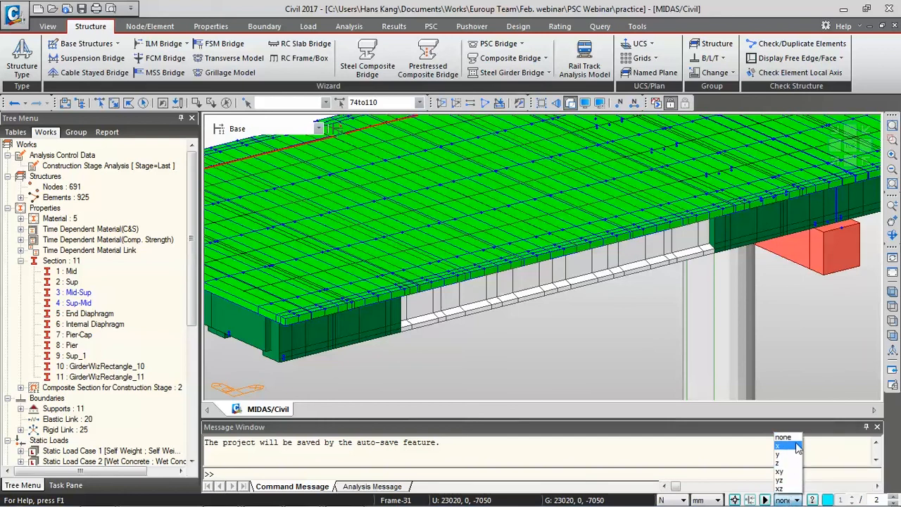
{"action": "left_click", "coordinate": [785, 444]}
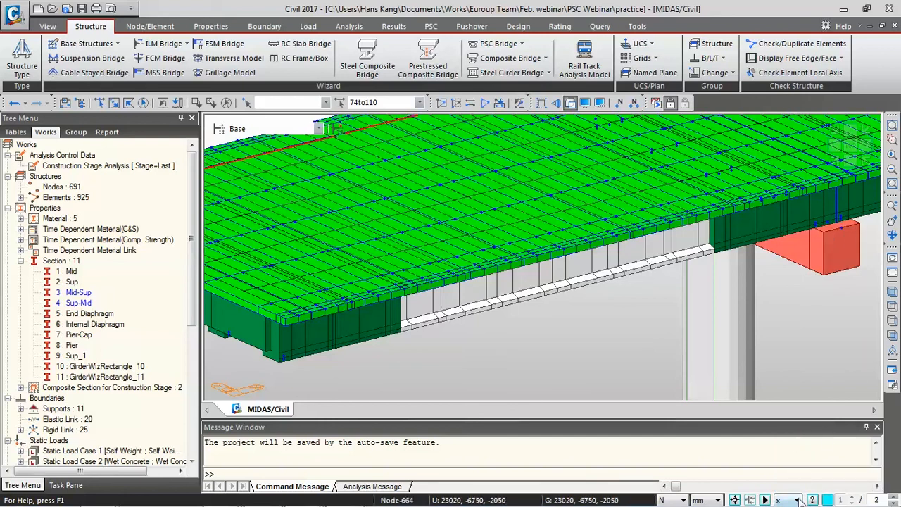
{"action": "left_click", "coordinate": [858, 146]}
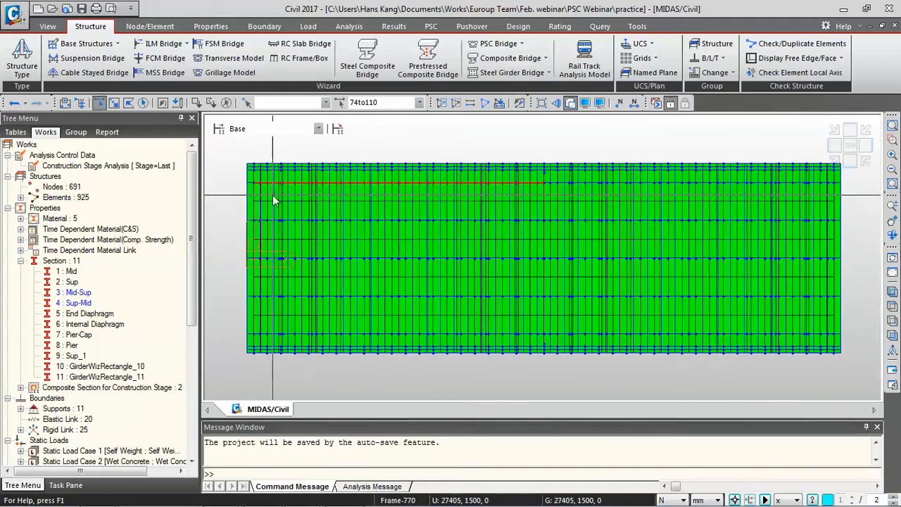
{"action": "left_click_drag", "start_coordinate": [221, 153], "coordinate": [857, 383]}
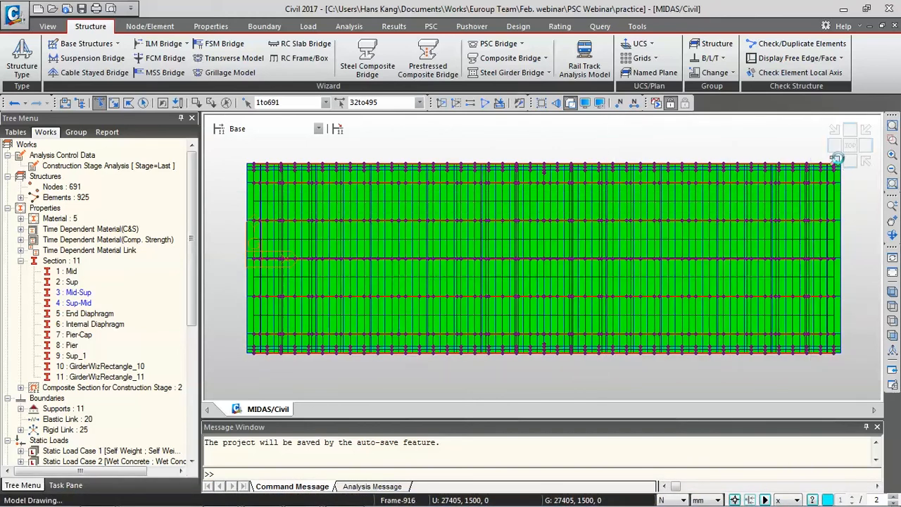
{"action": "key", "text": "F2"}
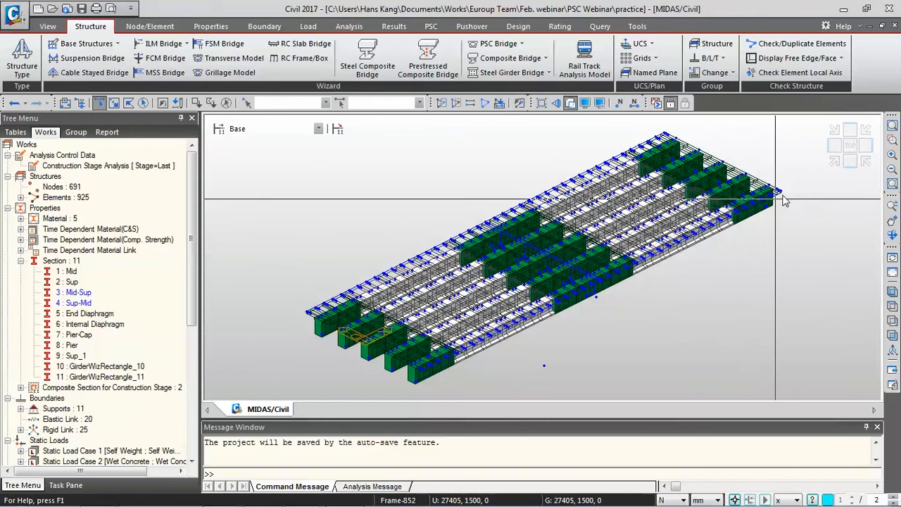
Assign the Sup-Mid section to the transition elements of all five girders at the start of both spans.
{"action": "left_click", "coordinate": [850, 146]}
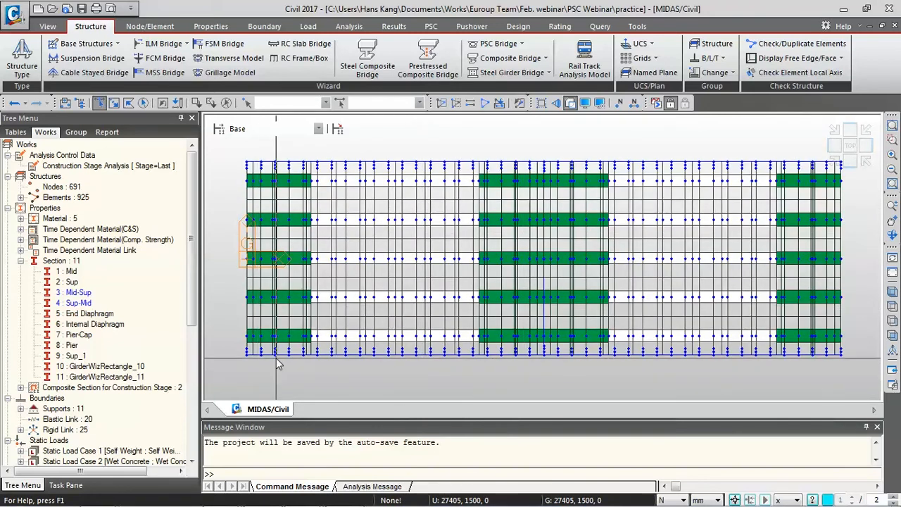
{"action": "left_click_drag", "start_coordinate": [324, 351], "coordinate": [314, 270]}
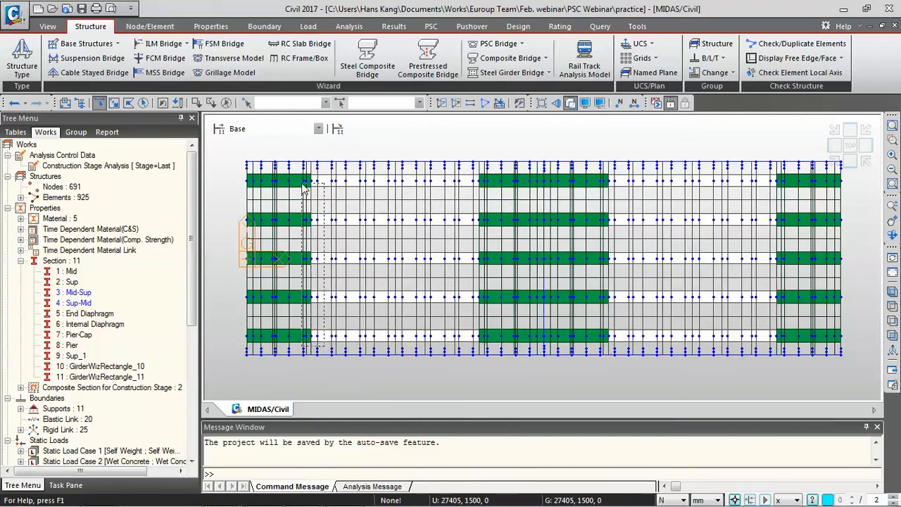
{"action": "left_click_drag", "start_coordinate": [301, 176], "coordinate": [302, 177]}
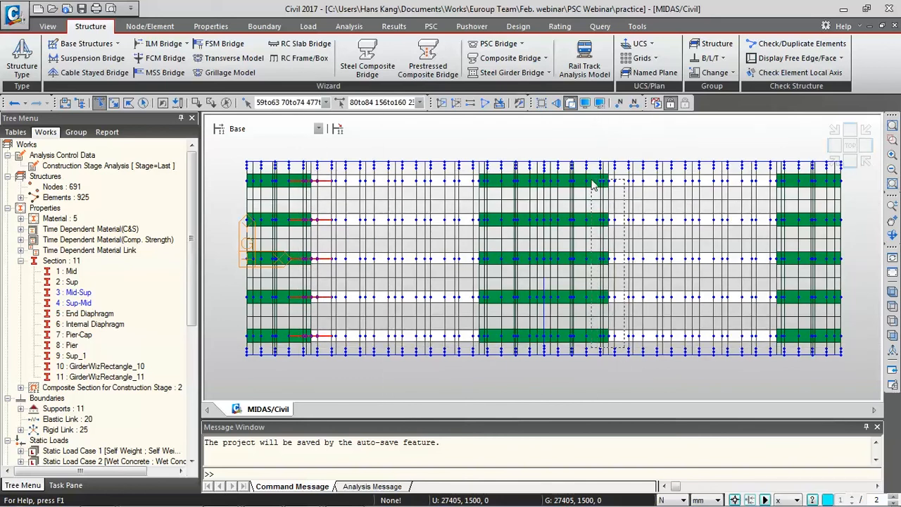
{"action": "left_click_drag", "start_coordinate": [591, 180], "coordinate": [591, 178]}
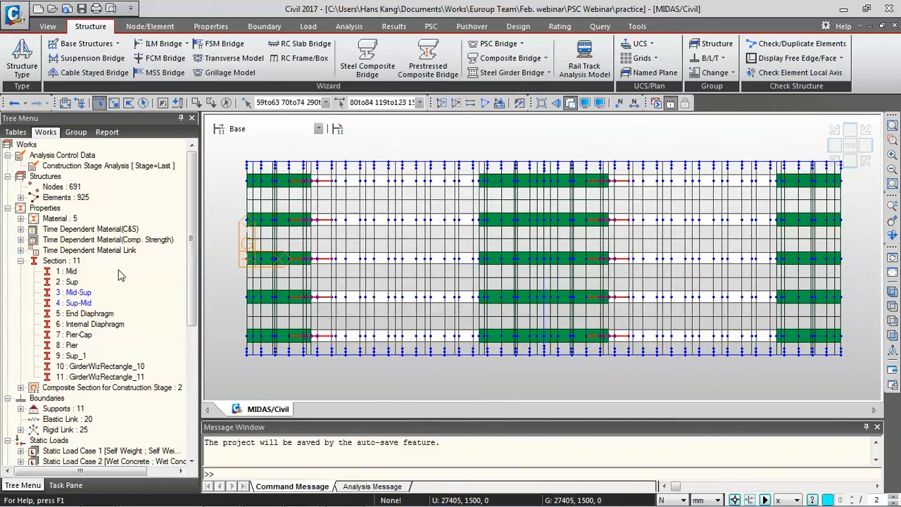
{"action": "left_click", "coordinate": [78, 303]}
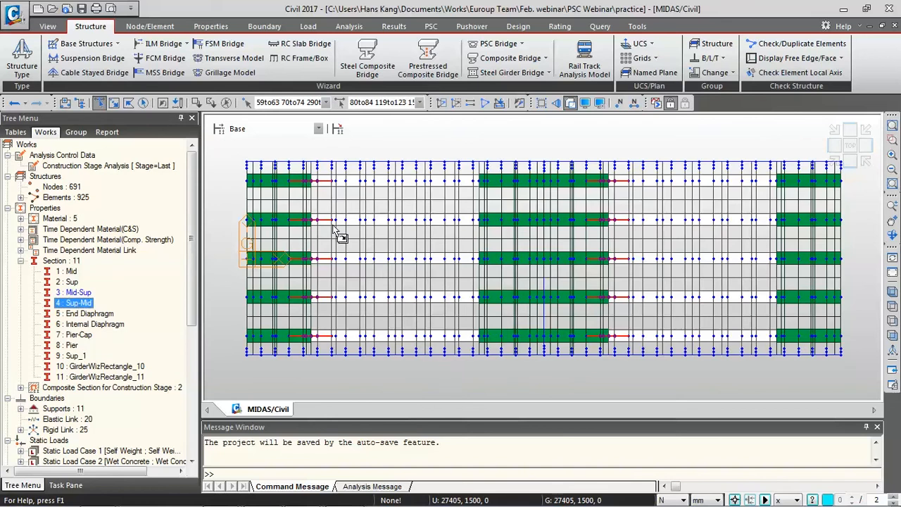
{"action": "left_click_drag", "start_coordinate": [334, 228], "coordinate": [333, 219]}
{"action": "middle_click_drag", "start_coordinate": [402, 250], "coordinate": [305, 325], "text": "ctrl"}
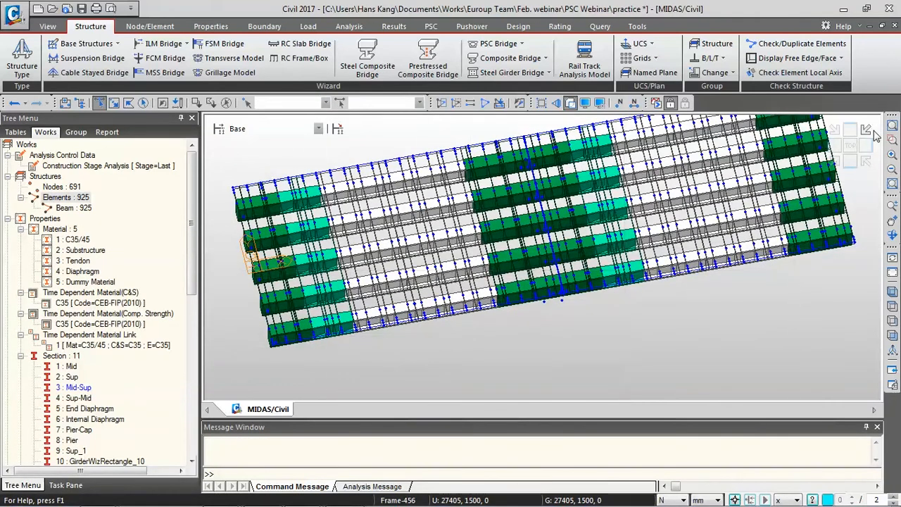
Assign the Mid-Sup section to the transition elements of all five girders at the end of both spans.
{"action": "left_click", "coordinate": [852, 146]}
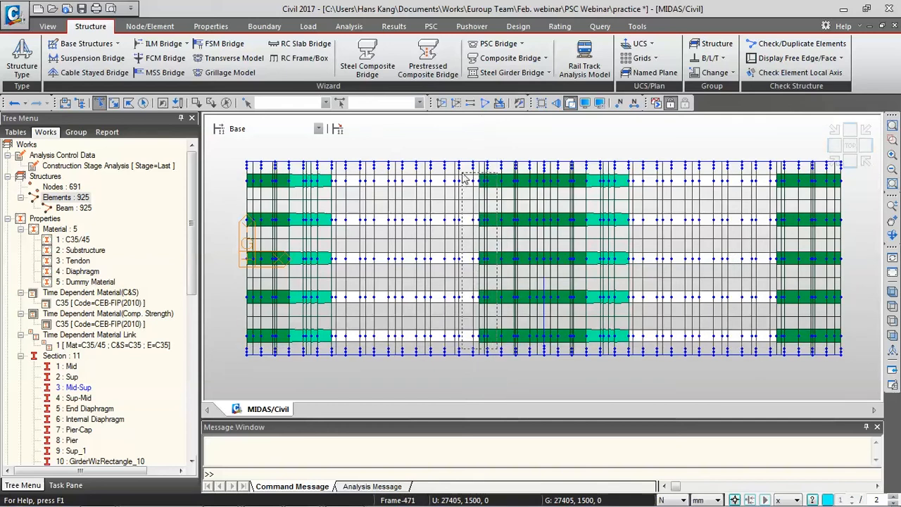
{"action": "left_click_drag", "start_coordinate": [465, 180], "coordinate": [463, 178]}
{"action": "left_click_drag", "start_coordinate": [790, 345], "coordinate": [746, 235]}
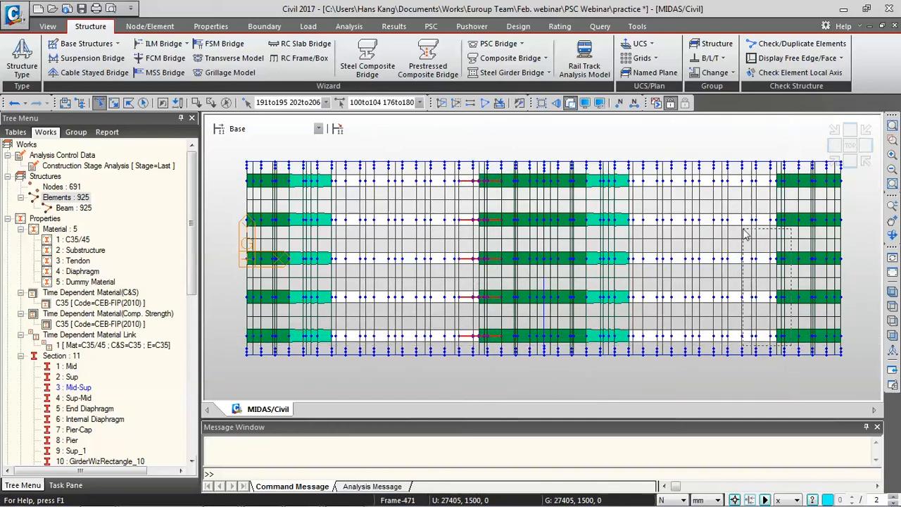
{"action": "left_click_drag", "start_coordinate": [766, 177], "coordinate": [765, 176]}
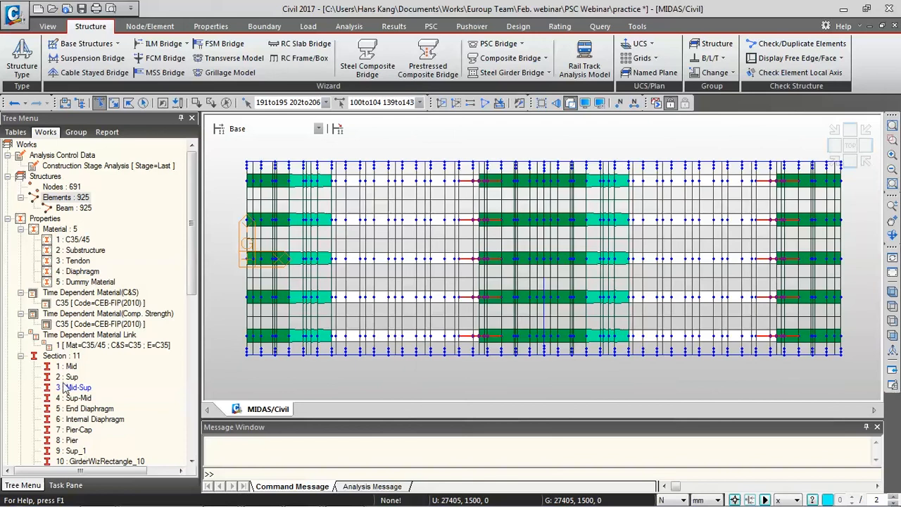
{"action": "left_click_drag", "start_coordinate": [69, 390], "coordinate": [513, 274]}
Examine the Sup-Mid transition elements at the start of the girders and review the Sup-Mid tapered section data without changing it.
{"action": "middle_click_drag", "start_coordinate": [746, 304], "coordinate": [763, 238], "text": "ctrl"}
{"action": "scroll", "coordinate": [750, 207], "scroll_direction": "up", "scroll_amount": 3}
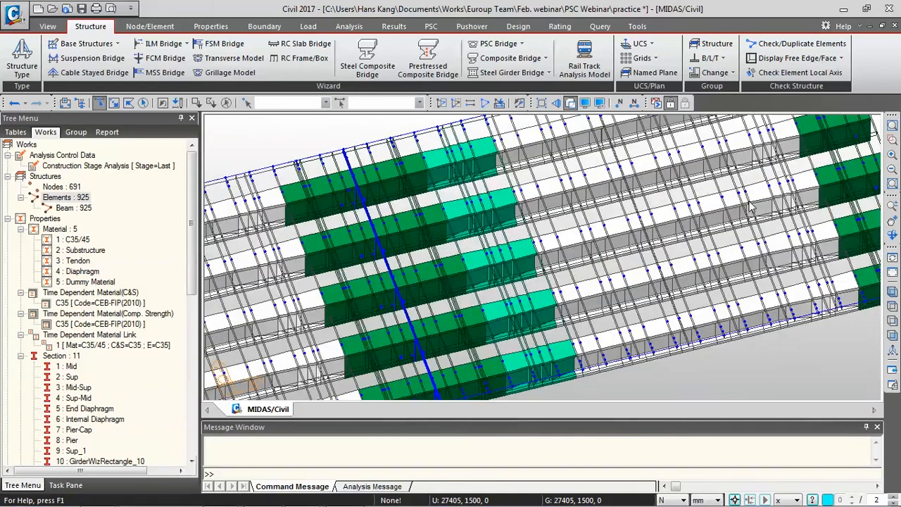
{"action": "middle_click_drag", "start_coordinate": [631, 302], "coordinate": [822, 249]}
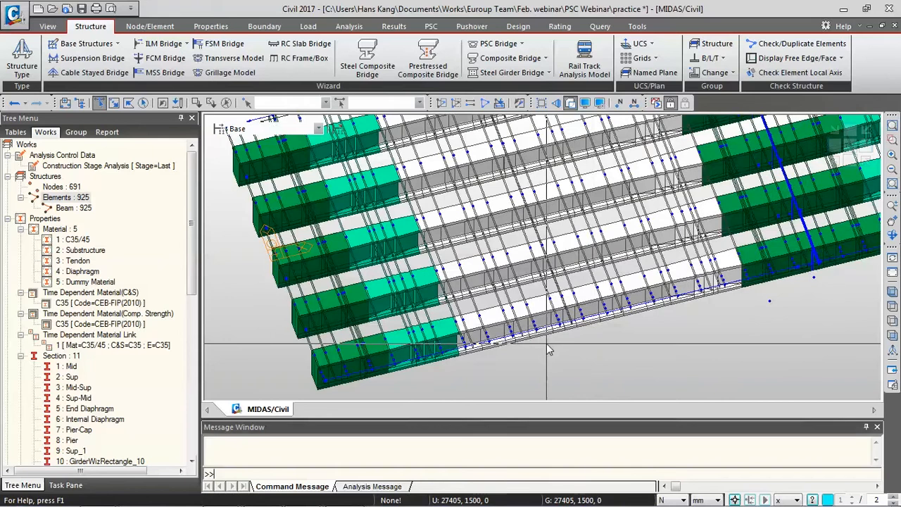
{"action": "middle_click_drag", "start_coordinate": [549, 349], "coordinate": [466, 267], "text": "ctrl"}
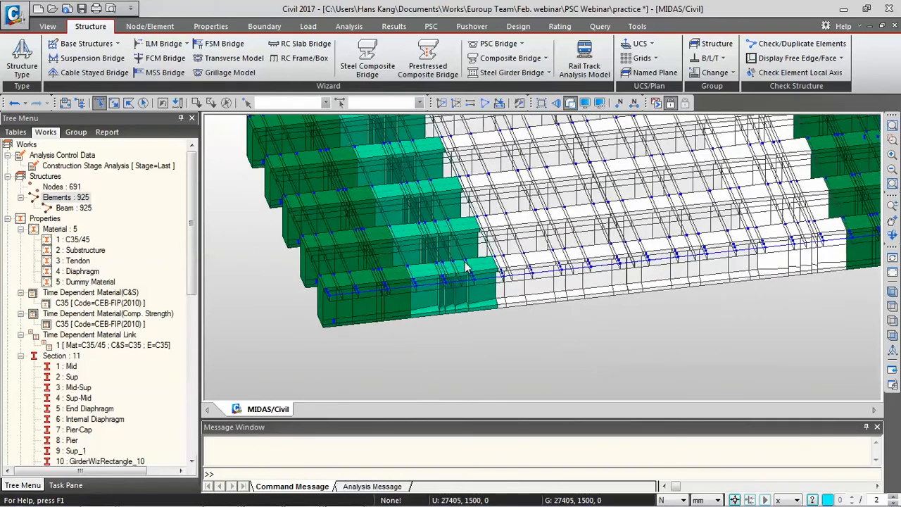
{"action": "scroll", "coordinate": [466, 268], "scroll_direction": "up", "scroll_amount": 2}
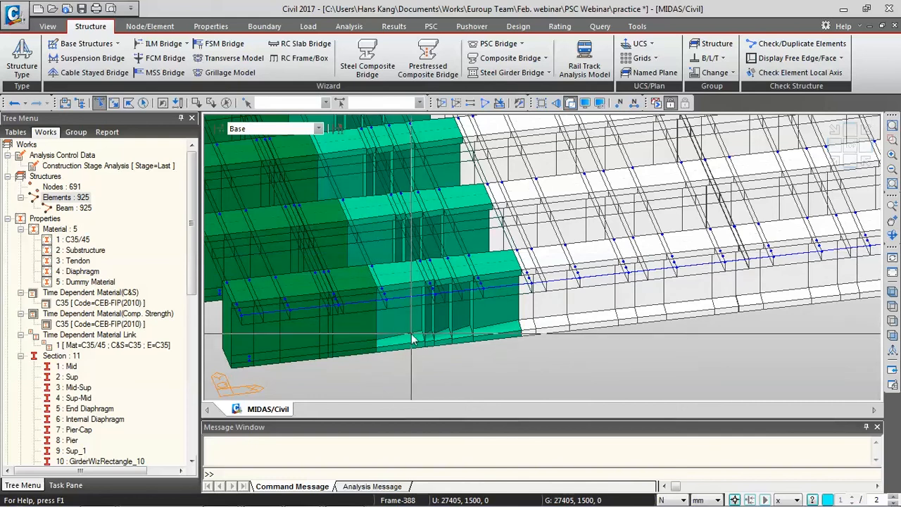
{"action": "right_click", "coordinate": [76, 398]}
{"action": "left_click", "coordinate": [162, 382]}
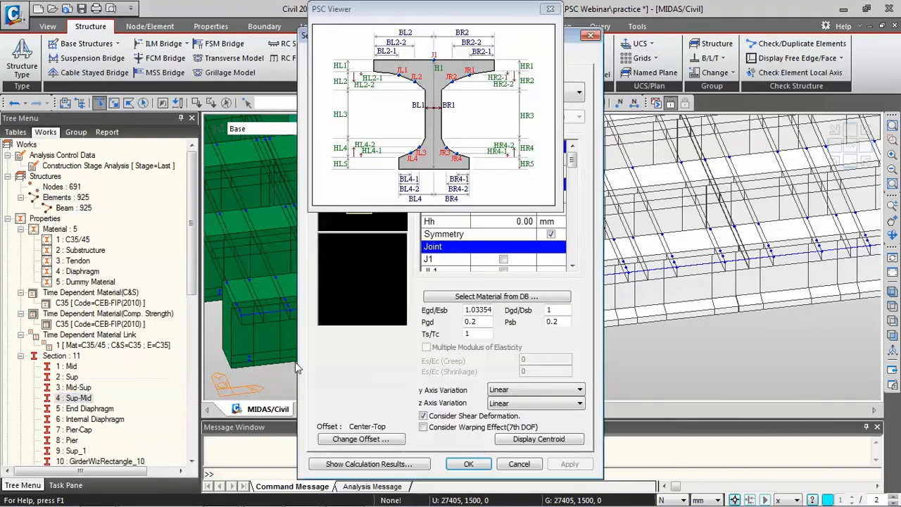
{"action": "left_click_drag", "start_coordinate": [456, 7], "coordinate": [765, 32]}
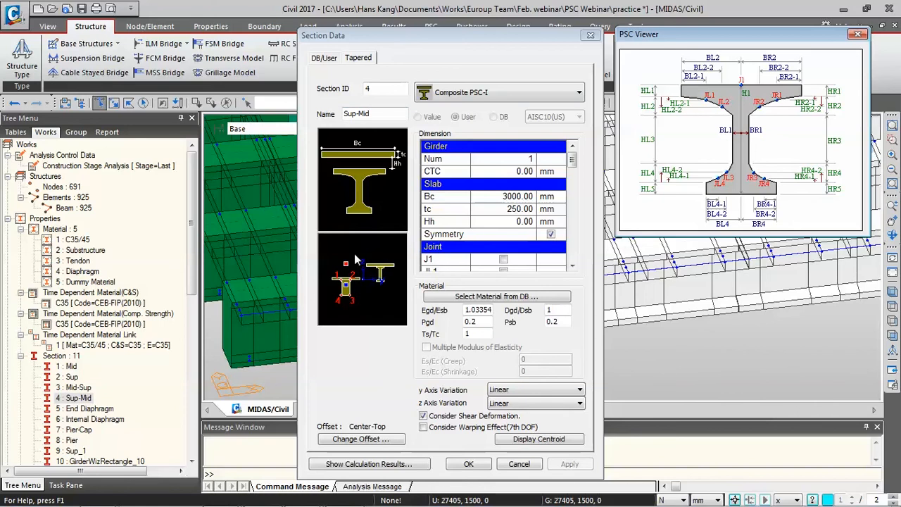
{"action": "left_click", "coordinate": [519, 464]}
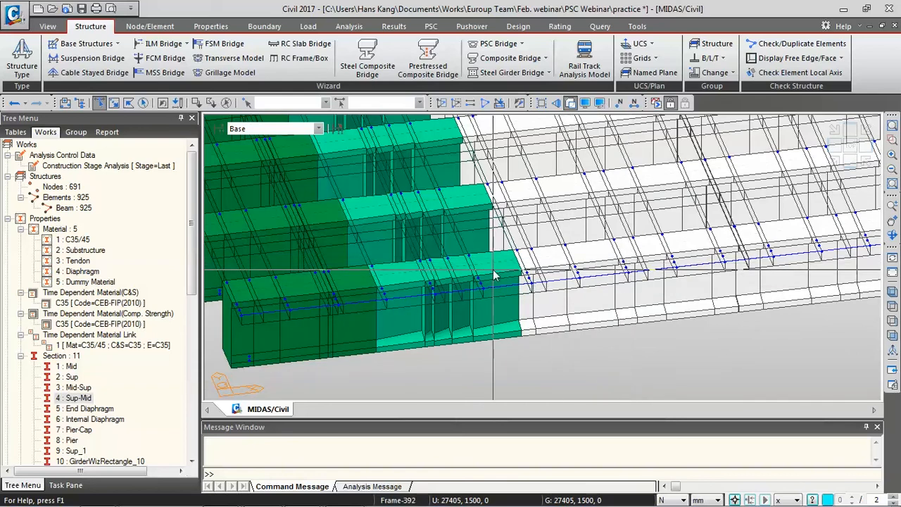
{"action": "middle_click_drag", "start_coordinate": [491, 271], "coordinate": [562, 248], "text": "ctrl"}
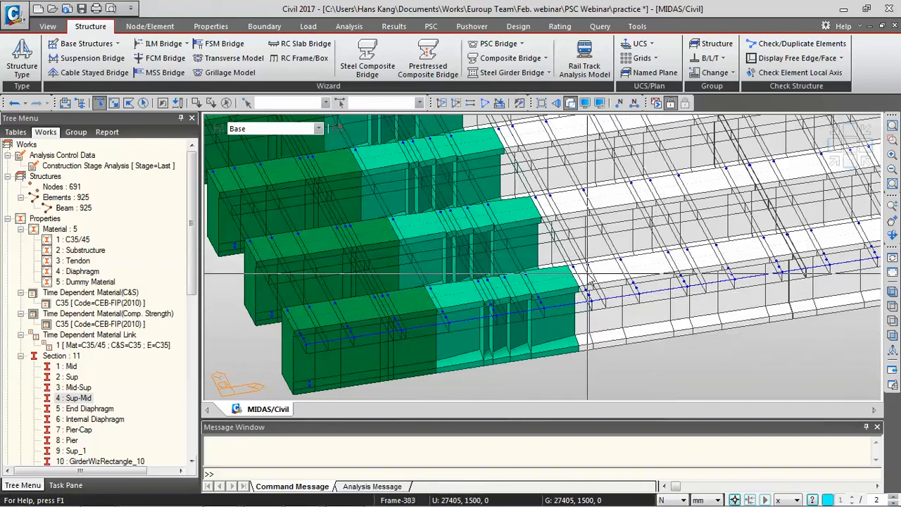
Create tapered section group Tapered01 from the Sup-Mid elements of all five girders at the start of the first span, with linear z- and y-axis variation.
{"action": "left_click", "coordinate": [209, 27]}
{"action": "left_click", "coordinate": [379, 68]}
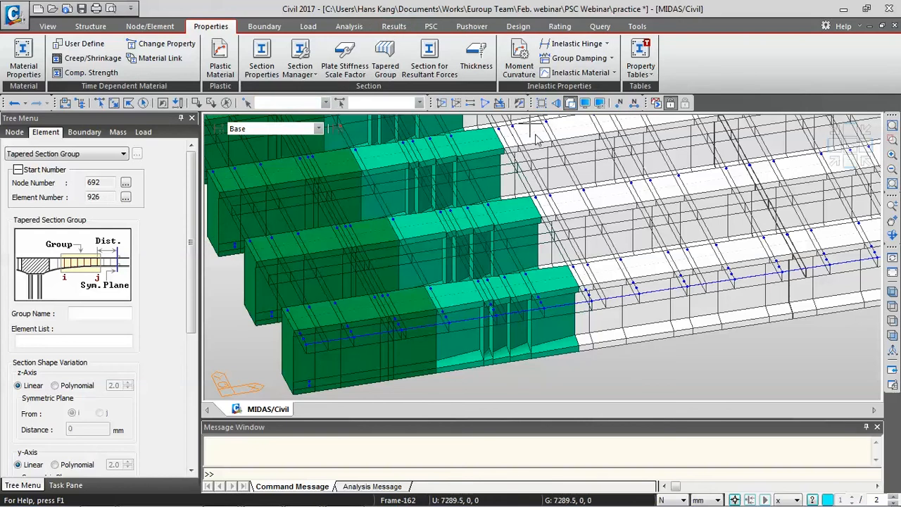
{"action": "left_click", "coordinate": [851, 144]}
{"action": "key", "text": "ctrl+shift+s"}
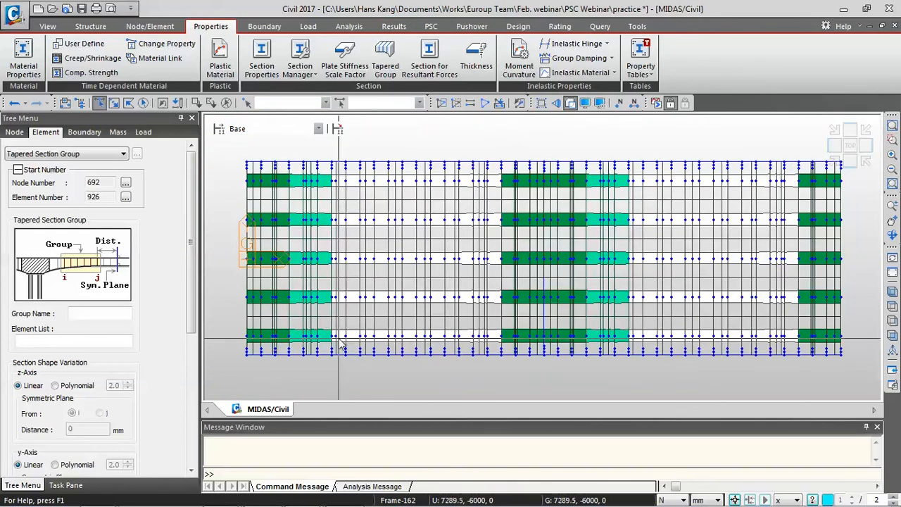
{"action": "left_click_drag", "start_coordinate": [325, 350], "coordinate": [312, 309]}
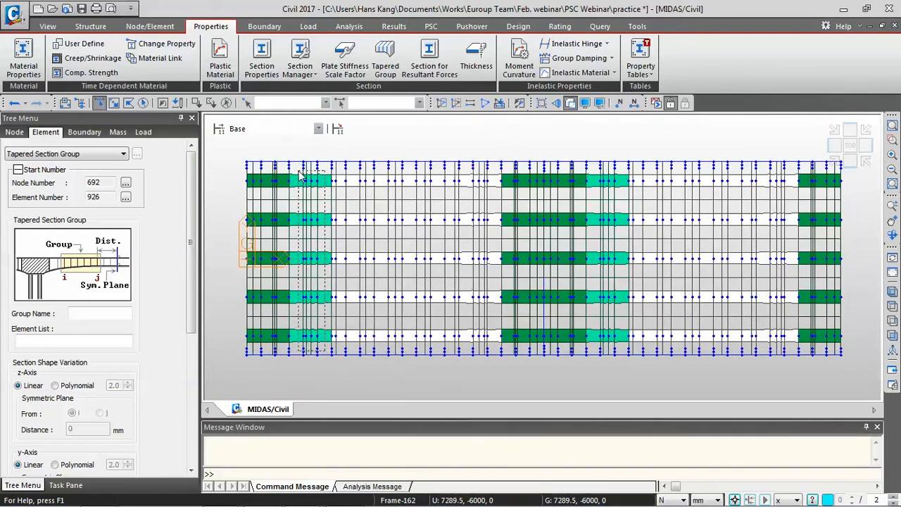
{"action": "left_click_drag", "start_coordinate": [299, 174], "coordinate": [299, 172]}
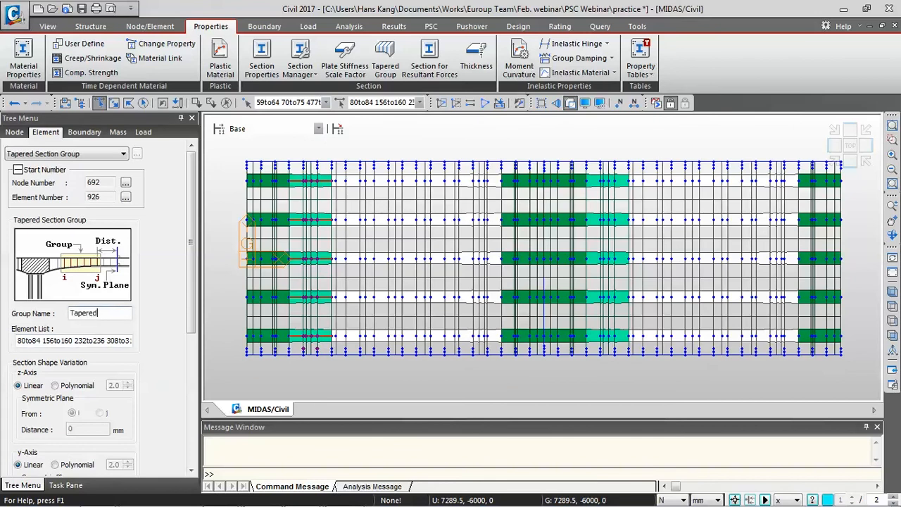
{"action": "left_click_drag", "start_coordinate": [190, 306], "coordinate": [178, 414]}
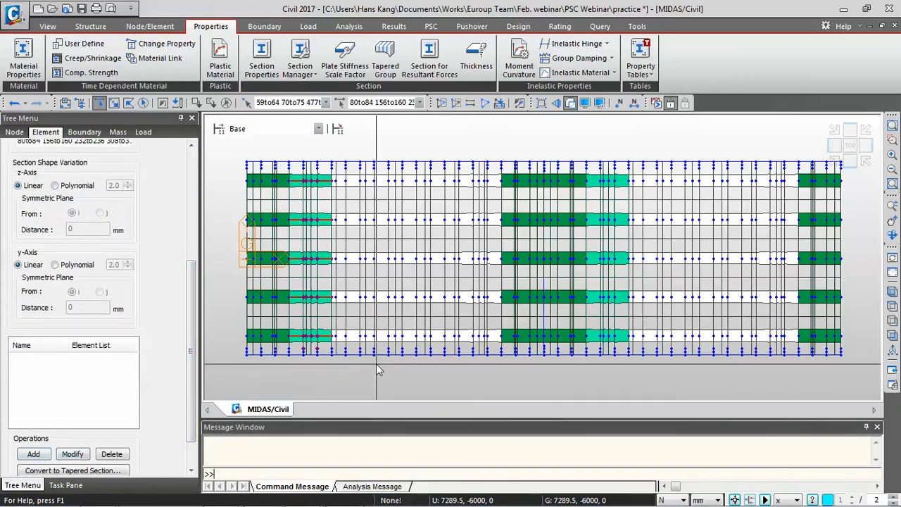
{"action": "middle_click_drag", "start_coordinate": [377, 364], "coordinate": [423, 296], "text": "ctrl"}
{"action": "middle_click_drag", "start_coordinate": [426, 335], "coordinate": [423, 305], "text": "ctrl"}
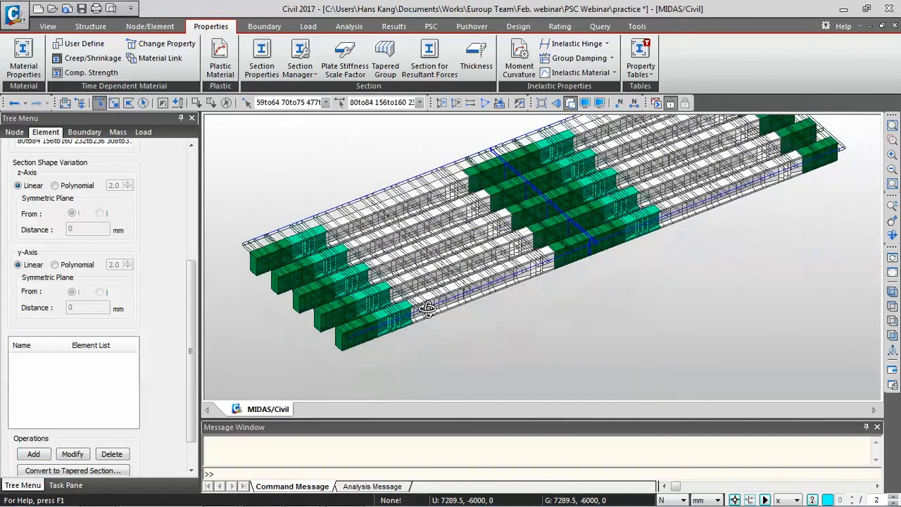
{"action": "scroll", "coordinate": [366, 337], "scroll_direction": "up", "scroll_amount": 5}
{"action": "scroll", "coordinate": [383, 291], "scroll_direction": "up", "scroll_amount": 2}
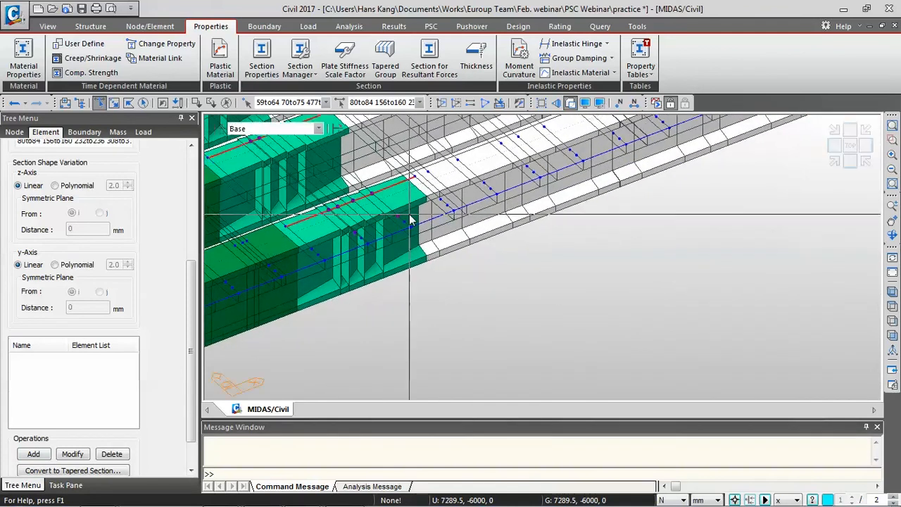
{"action": "middle_click_drag", "start_coordinate": [413, 206], "coordinate": [634, 224]}
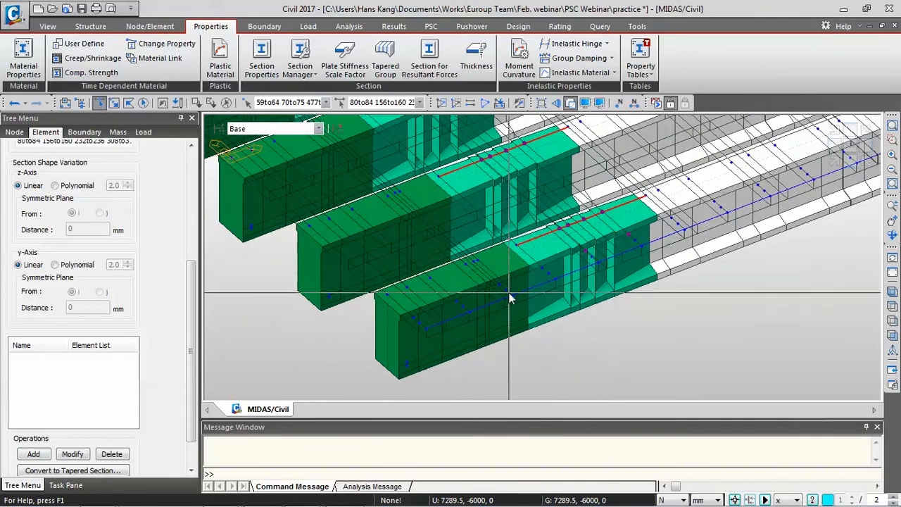
{"action": "left_click", "coordinate": [26, 456]}
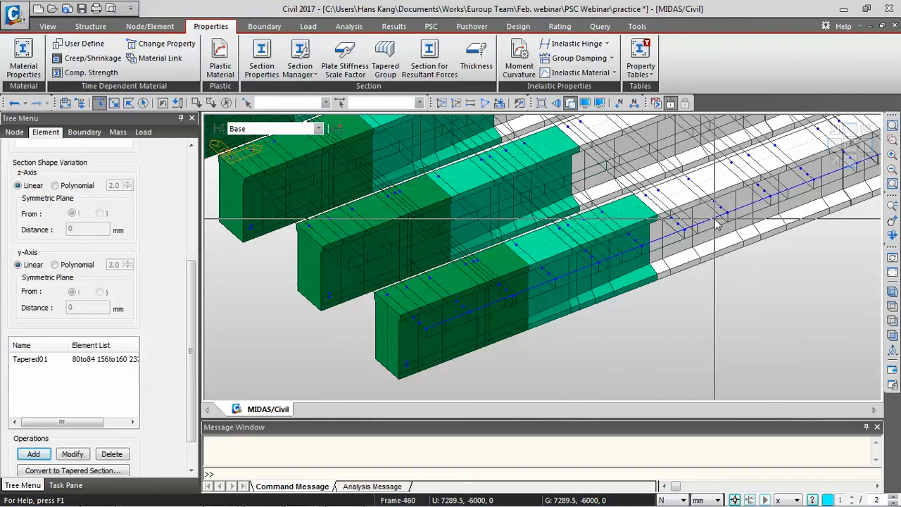
{"action": "middle_click_drag", "start_coordinate": [716, 220], "coordinate": [699, 230], "text": "ctrl"}
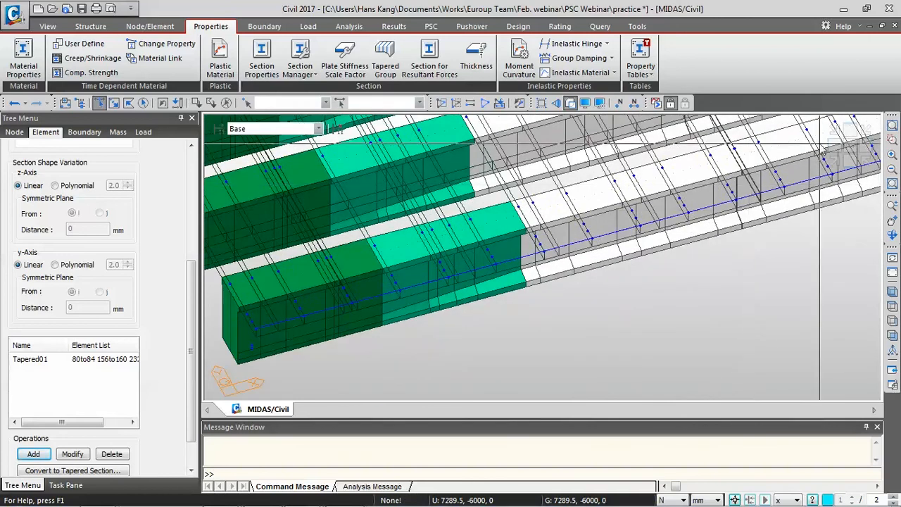
Create tapered section group Tapered02 from the Mid-Sup elements at the end of both spans, with linear z- and y-axis variation, and close the tool.
{"action": "left_click", "coordinate": [850, 147]}
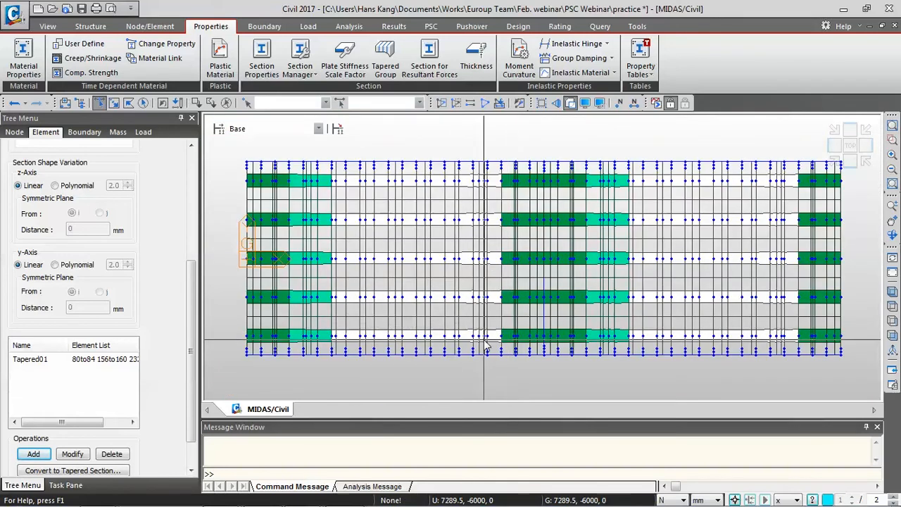
{"action": "left_click_drag", "start_coordinate": [491, 348], "coordinate": [468, 175]}
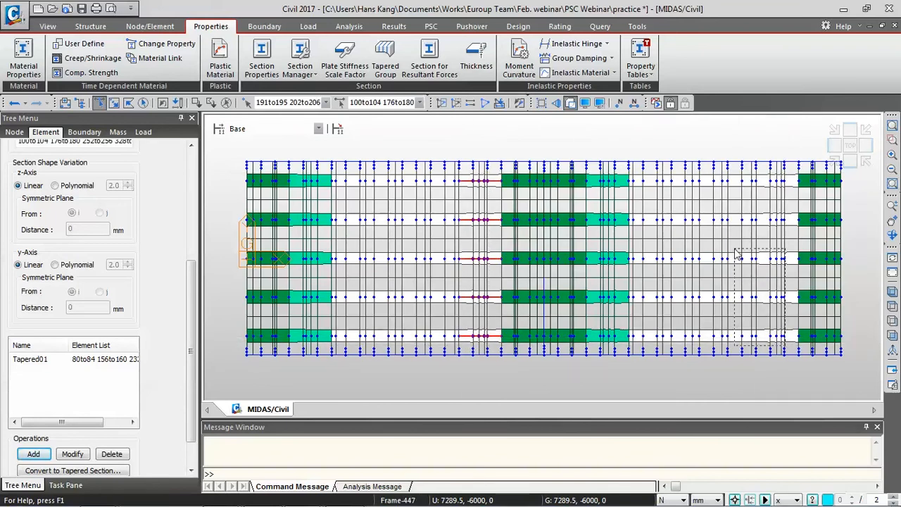
{"action": "left_click_drag", "start_coordinate": [735, 253], "coordinate": [767, 174]}
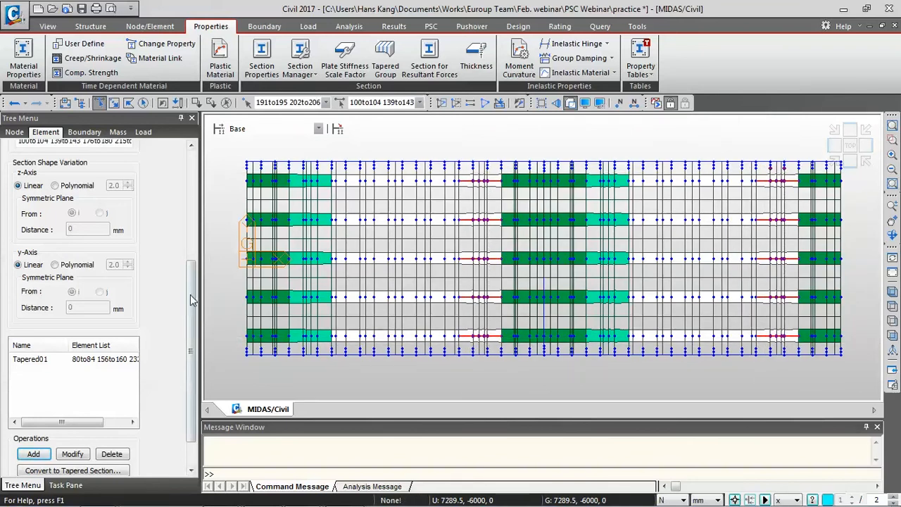
{"action": "left_click_drag", "start_coordinate": [190, 299], "coordinate": [190, 230]}
{"action": "left_click", "coordinate": [118, 238]}
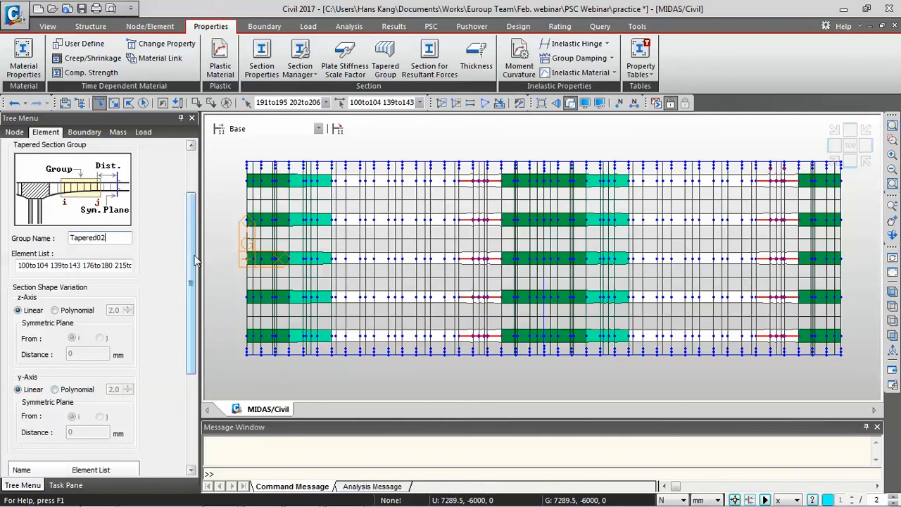
{"action": "left_click_drag", "start_coordinate": [195, 257], "coordinate": [200, 336]}
{"action": "left_click", "coordinate": [38, 435]}
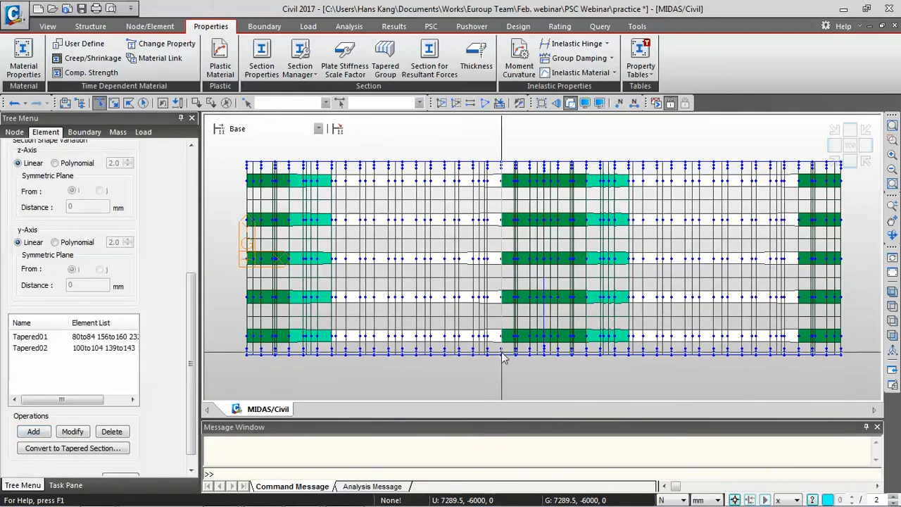
{"action": "middle_click_drag", "start_coordinate": [505, 358], "coordinate": [512, 261], "text": "ctrl"}
{"action": "scroll", "coordinate": [512, 262], "scroll_direction": "up", "scroll_amount": 4}
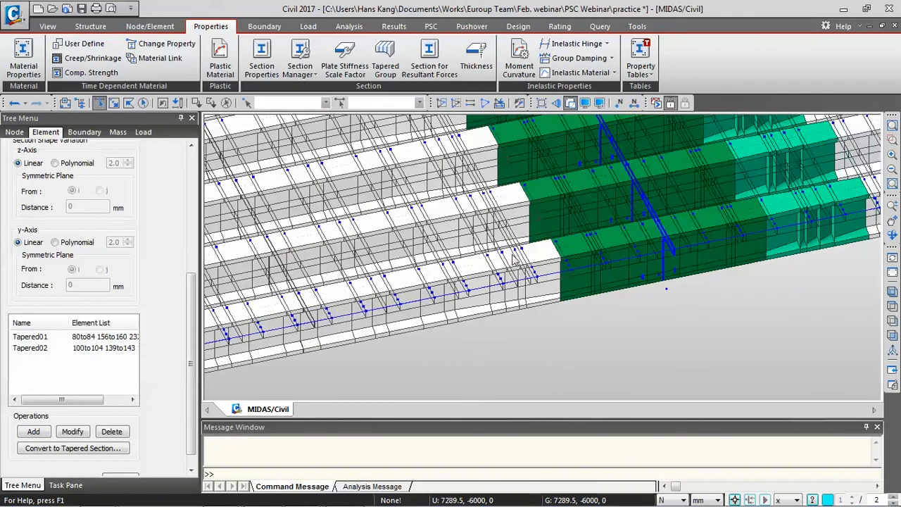
{"action": "scroll", "coordinate": [512, 260], "scroll_direction": "up", "scroll_amount": 3}
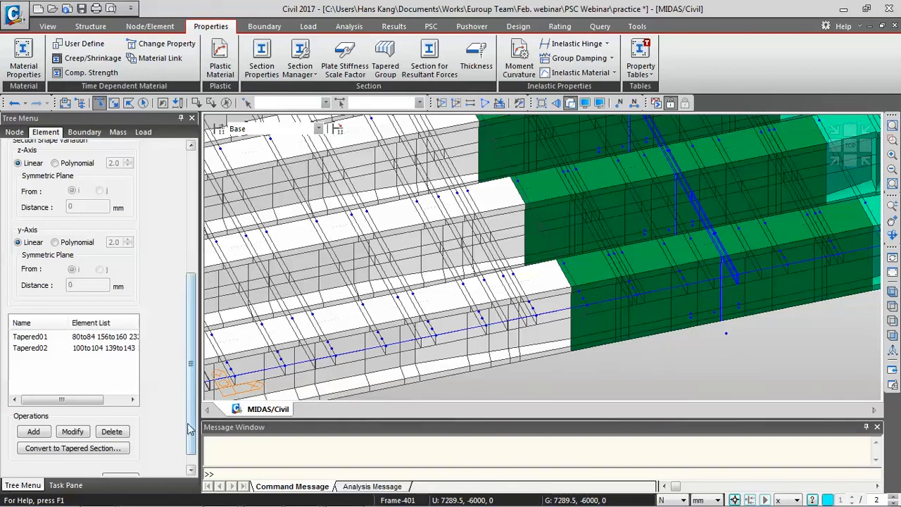
{"action": "scroll", "coordinate": [123, 459], "scroll_direction": "down", "scroll_amount": 1}
{"action": "left_click", "coordinate": [120, 461]}
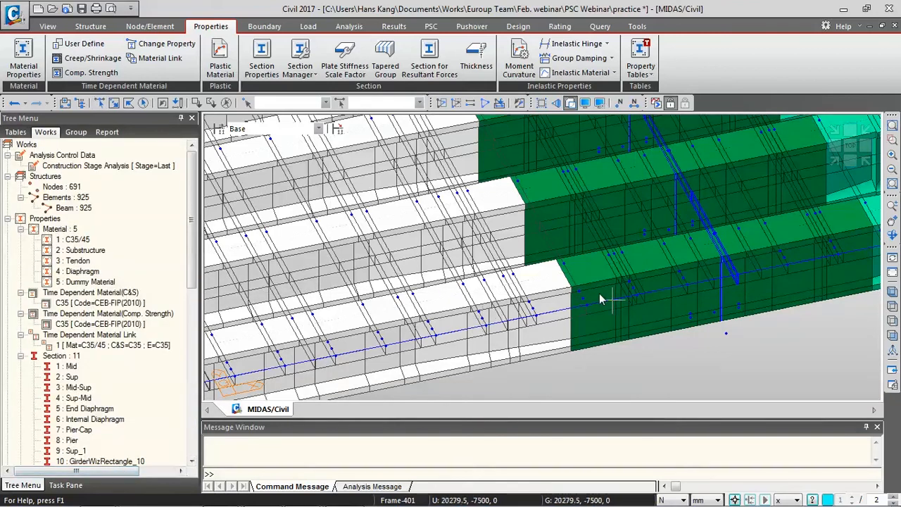
Reactivate all elements so the full bridge with deck, girders and pier is displayed.
{"action": "scroll", "coordinate": [614, 281], "scroll_direction": "down", "scroll_amount": 5}
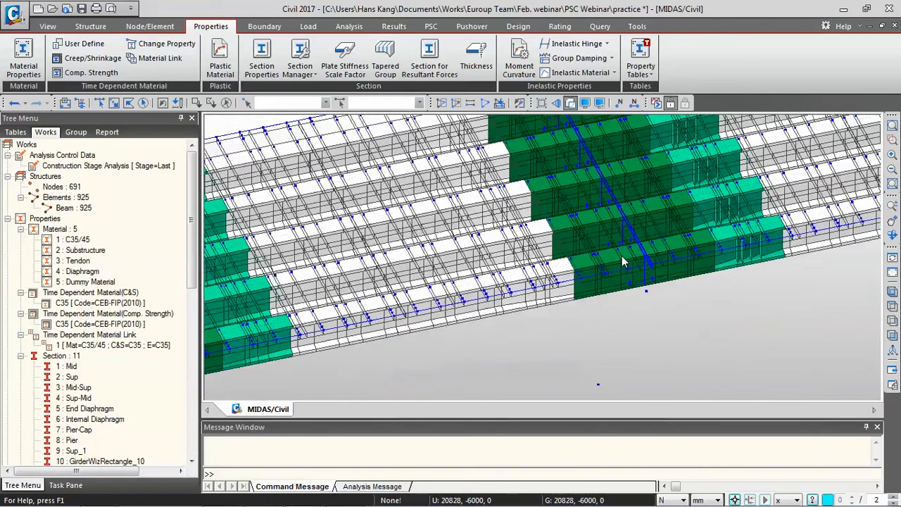
{"action": "middle_click_drag", "start_coordinate": [624, 248], "coordinate": [624, 267]}
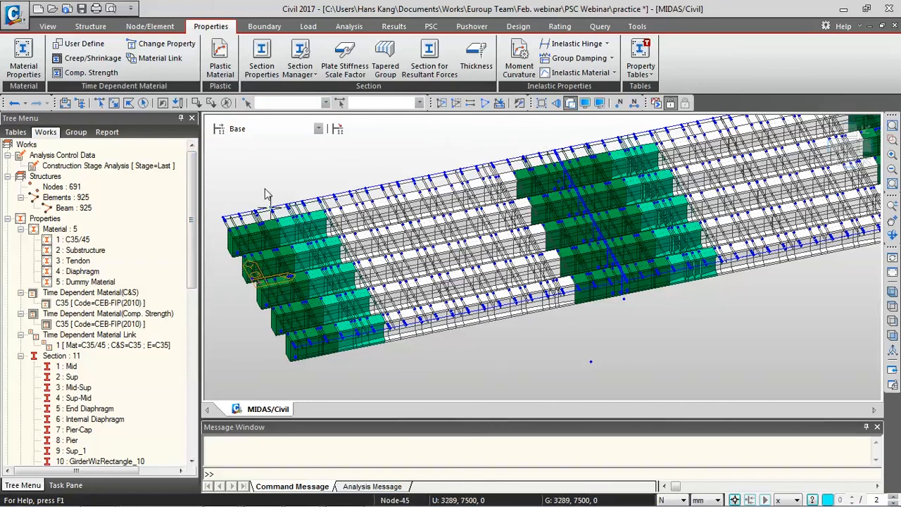
{"action": "key", "text": "ctrl+a"}
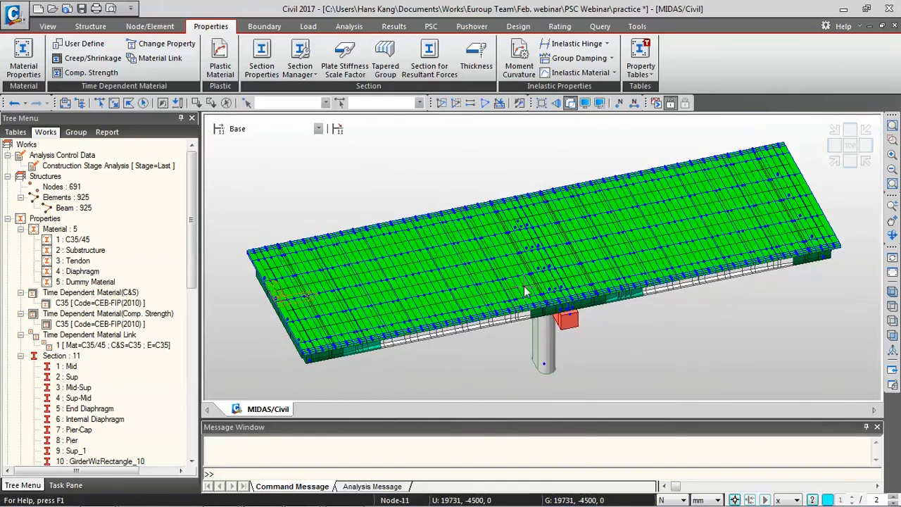
{"action": "middle_click_drag", "start_coordinate": [483, 305], "coordinate": [505, 278], "text": "ctrl"}
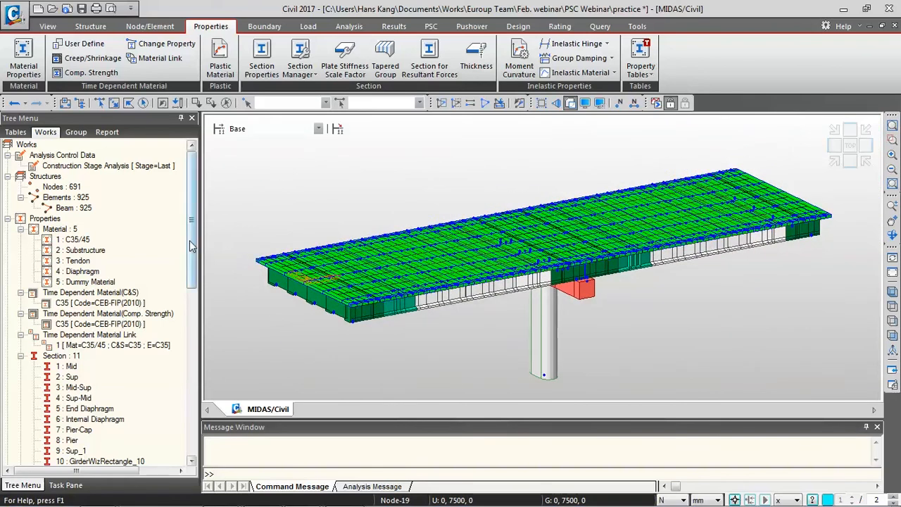
Review the model's data tree from the sections and tapered groups through boundaries, static loads, tendons, moving loads and construction stages.
{"action": "scroll", "coordinate": [186, 294], "scroll_direction": "down", "scroll_amount": 3}
{"action": "scroll", "coordinate": [187, 294], "scroll_direction": "up", "scroll_amount": 3}
{"action": "scroll", "coordinate": [188, 316], "scroll_direction": "down", "scroll_amount": 7}
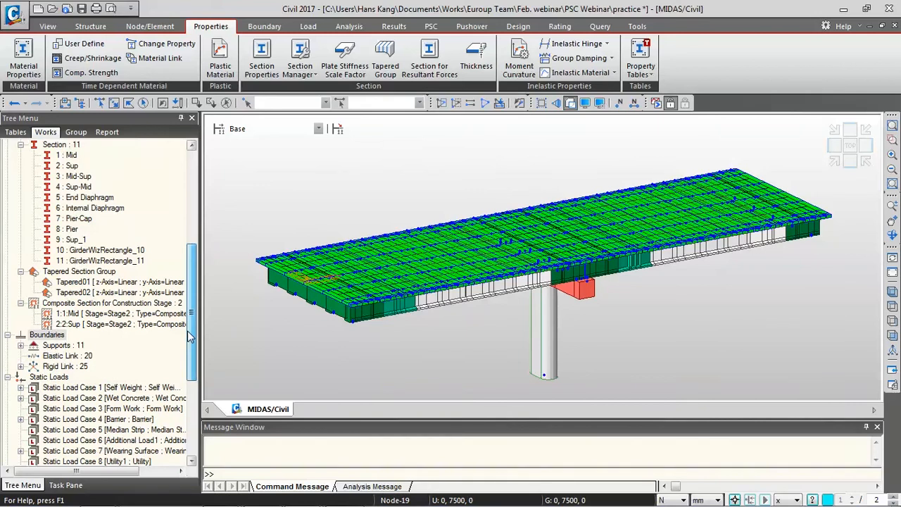
{"action": "scroll", "coordinate": [189, 336], "scroll_direction": "up", "scroll_amount": 4}
{"action": "scroll", "coordinate": [194, 366], "scroll_direction": "down", "scroll_amount": 7}
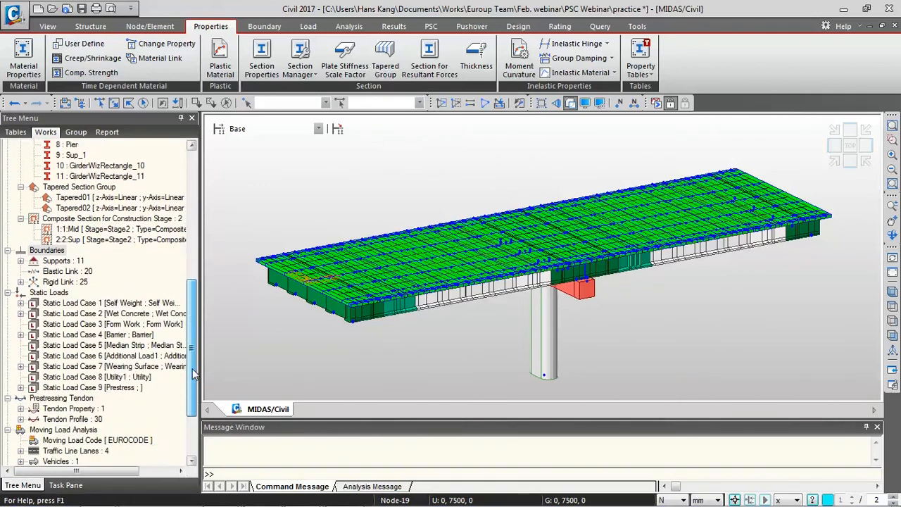
{"action": "scroll", "coordinate": [194, 375], "scroll_direction": "down", "scroll_amount": 2}
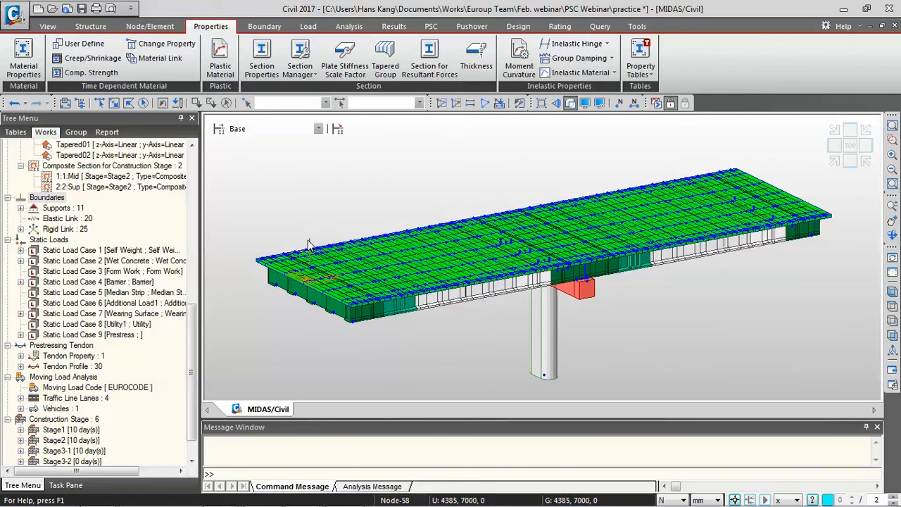
Display construction stage Stage1 and examine its substructure, and switch the model to Stage2.
{"action": "left_click", "coordinate": [297, 128]}
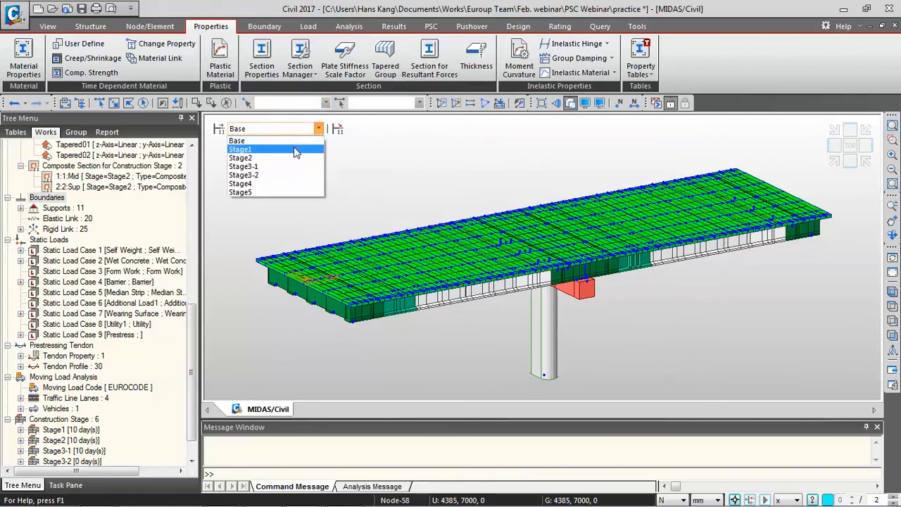
{"action": "left_click", "coordinate": [296, 149]}
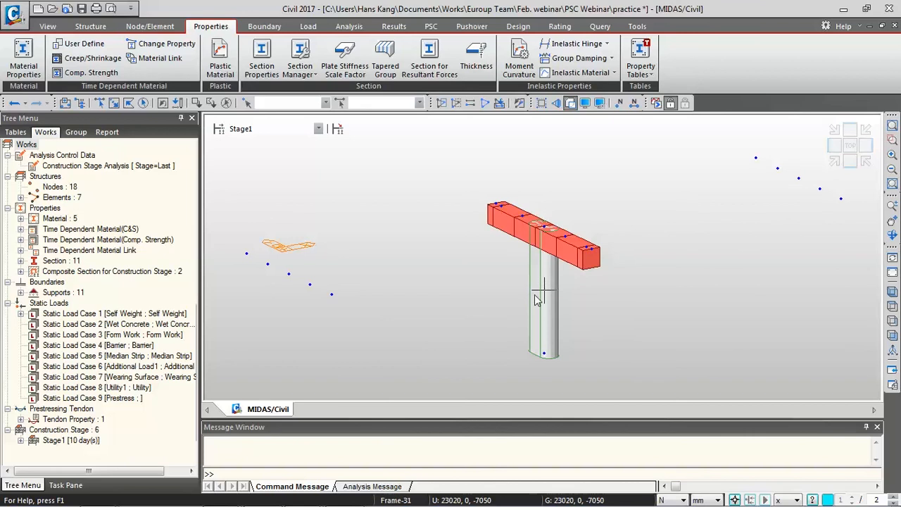
{"action": "left_click", "coordinate": [288, 129]}
{"action": "left_click", "coordinate": [285, 158]}
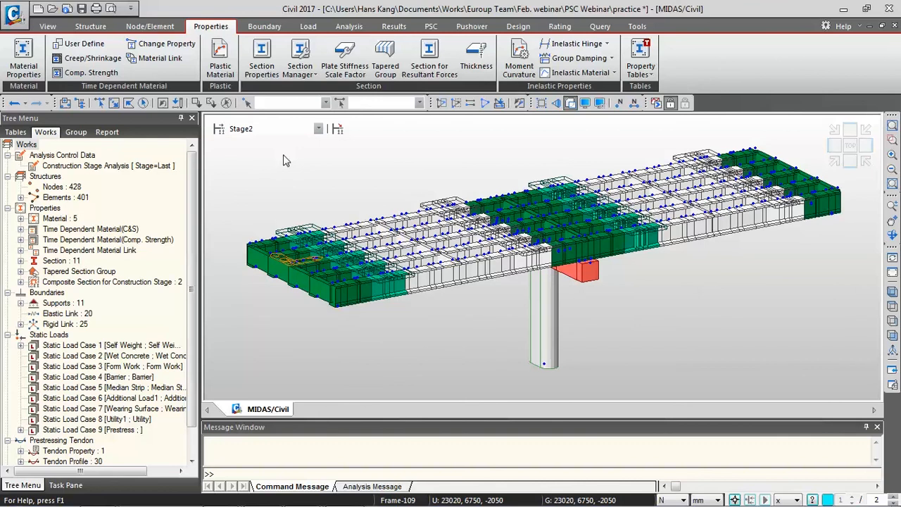
Examine the Stage2 girders up close along the first span, including a Mid section element's properties, and return to the whole bridge.
{"action": "scroll", "coordinate": [497, 302], "scroll_direction": "up", "scroll_amount": 2}
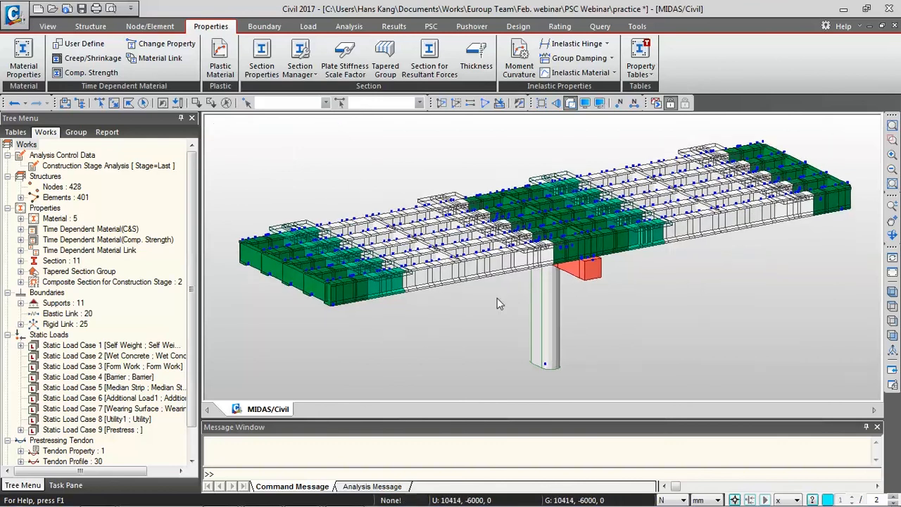
{"action": "scroll", "coordinate": [497, 297], "scroll_direction": "up", "scroll_amount": 3}
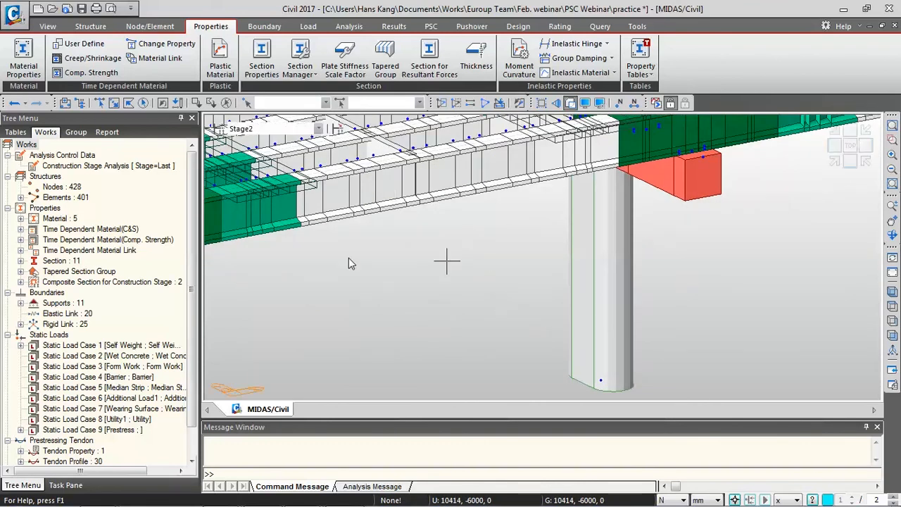
{"action": "middle_click_drag", "start_coordinate": [446, 258], "coordinate": [418, 313]}
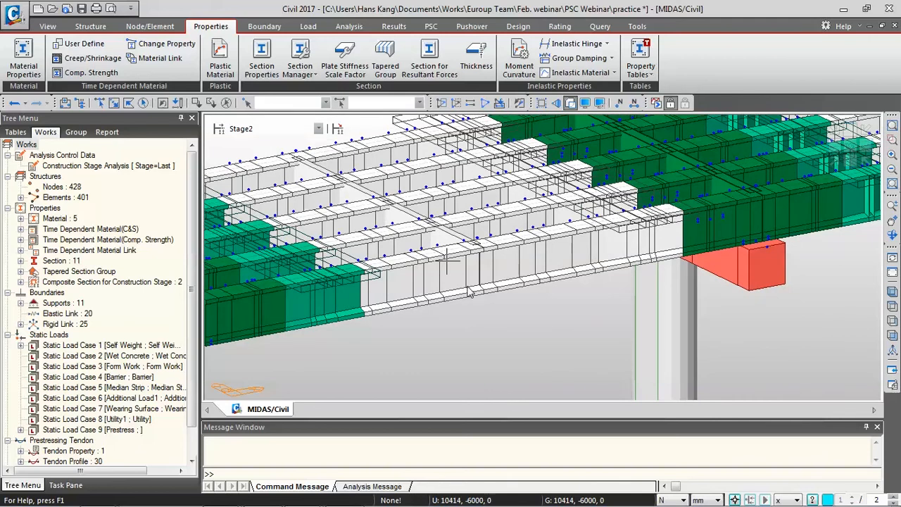
{"action": "mouse_move", "coordinate": [469, 293]}
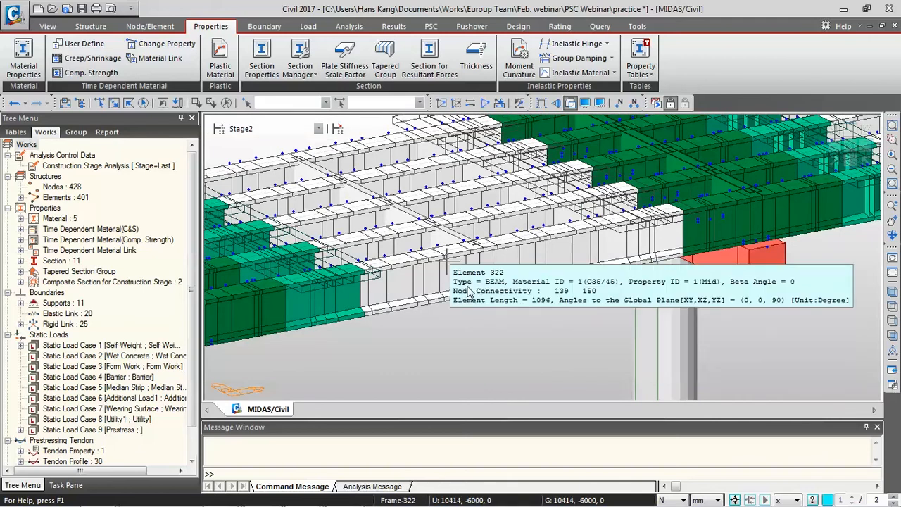
{"action": "middle_click_drag", "start_coordinate": [469, 287], "coordinate": [554, 278]}
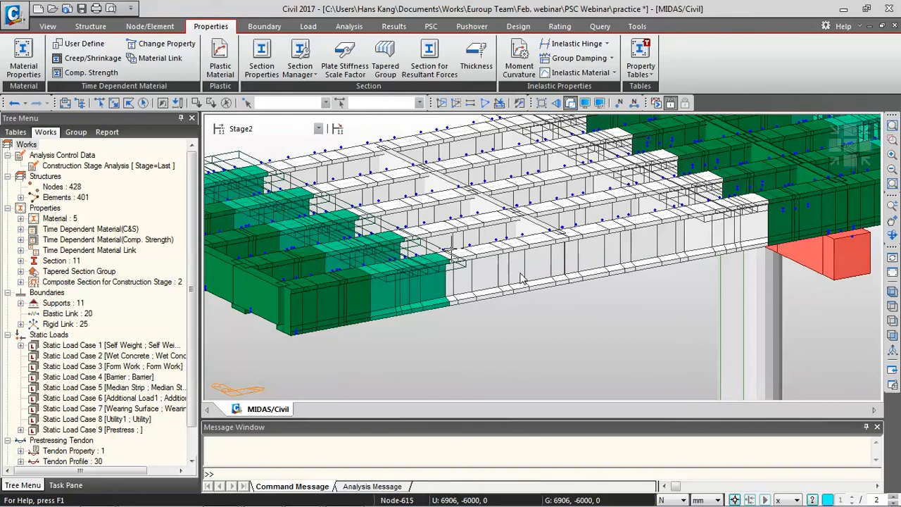
{"action": "scroll", "coordinate": [457, 285], "scroll_direction": "down", "scroll_amount": 2}
{"action": "scroll", "coordinate": [458, 286], "scroll_direction": "down", "scroll_amount": 2}
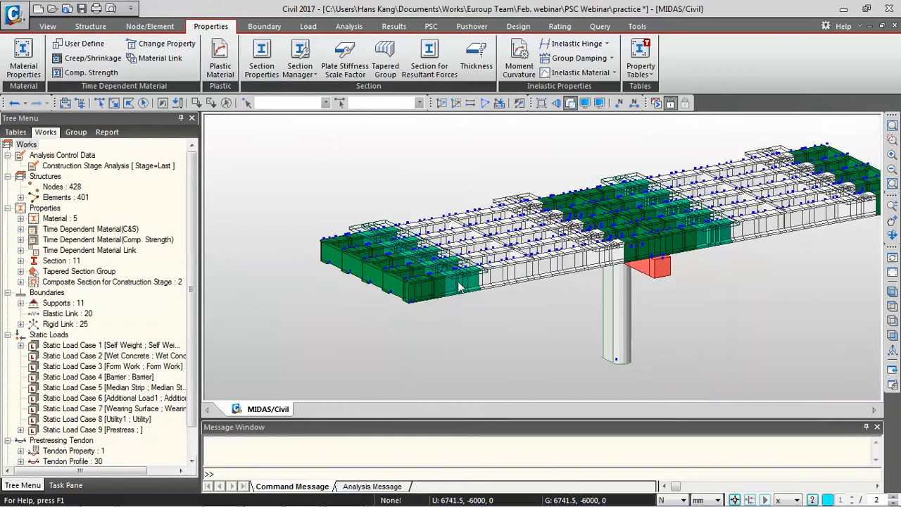
{"action": "middle_click_drag", "start_coordinate": [620, 245], "coordinate": [551, 287]}
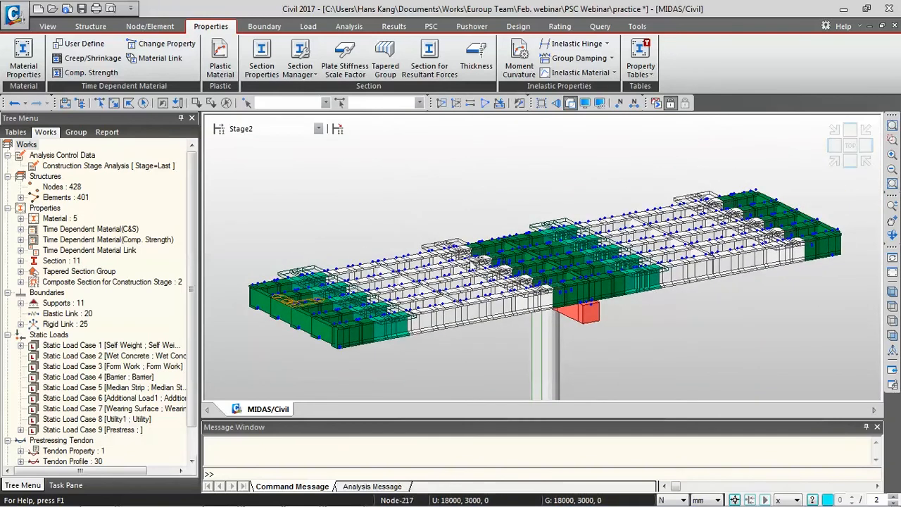
Switch to construction stage Stage3-1 and display the element beam loads of the Wet Concrete load case on the girders.
{"action": "left_click", "coordinate": [296, 129]}
{"action": "left_click", "coordinate": [285, 169]}
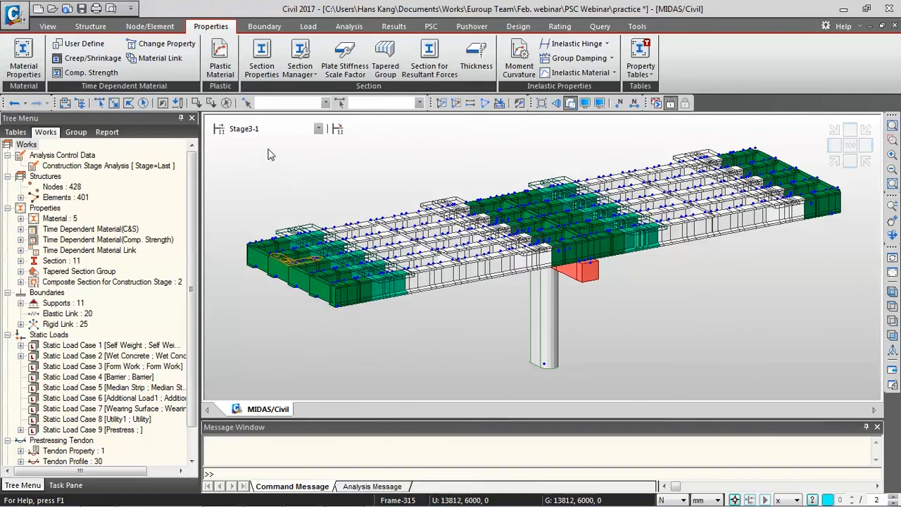
{"action": "double_click", "coordinate": [156, 346]}
{"action": "double_click", "coordinate": [156, 345]}
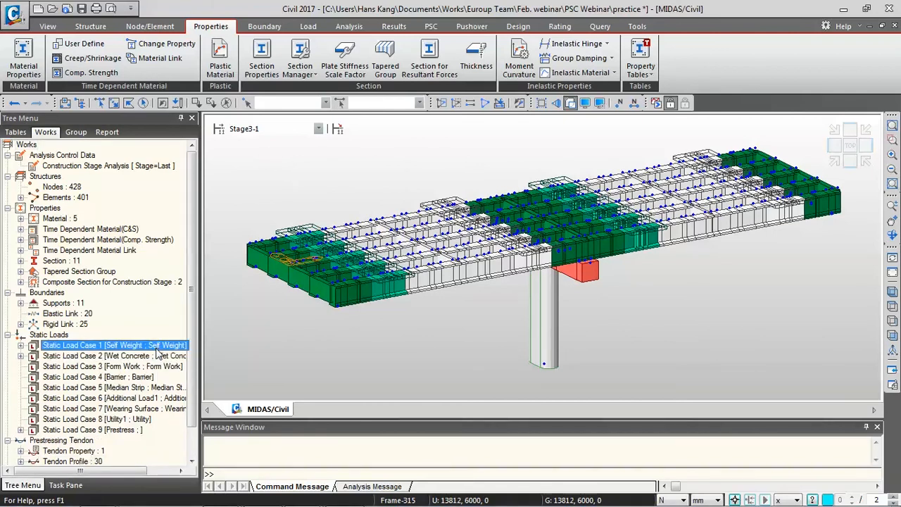
{"action": "double_click", "coordinate": [141, 356]}
{"action": "left_click", "coordinate": [99, 366]}
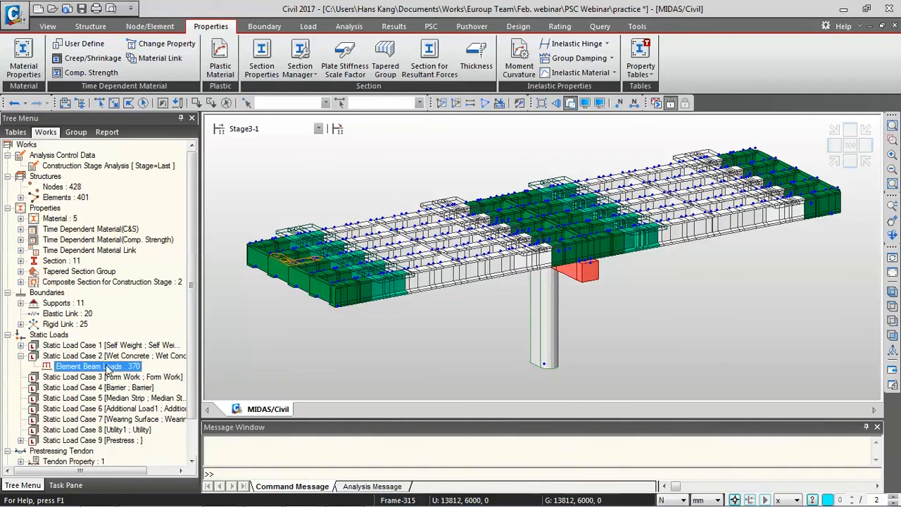
{"action": "right_click", "coordinate": [105, 366]}
{"action": "left_click", "coordinate": [172, 397]}
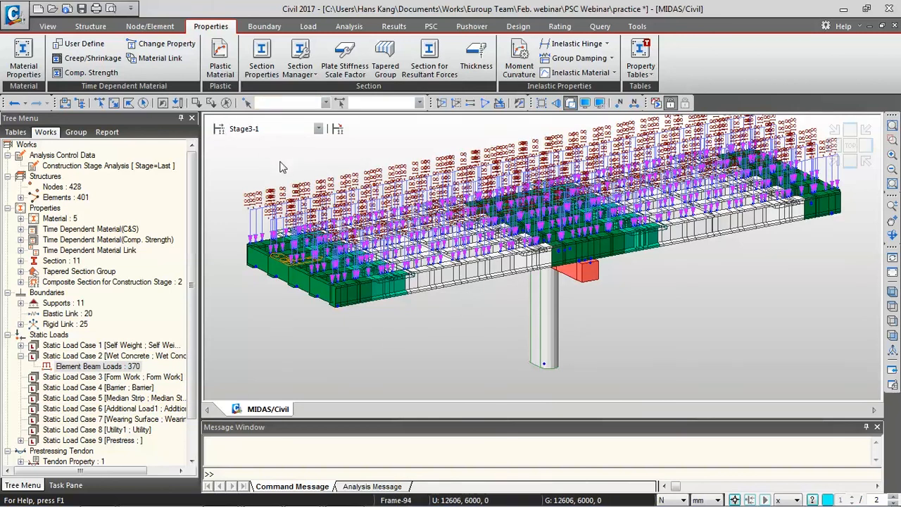
{"action": "scroll", "coordinate": [189, 260], "scroll_direction": "down", "scroll_amount": 1}
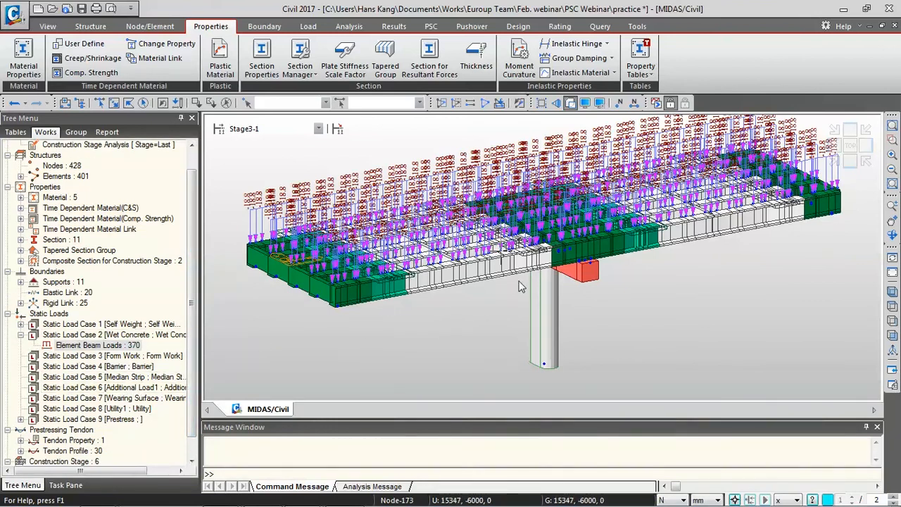
{"action": "middle_click_drag", "start_coordinate": [512, 278], "coordinate": [519, 312]}
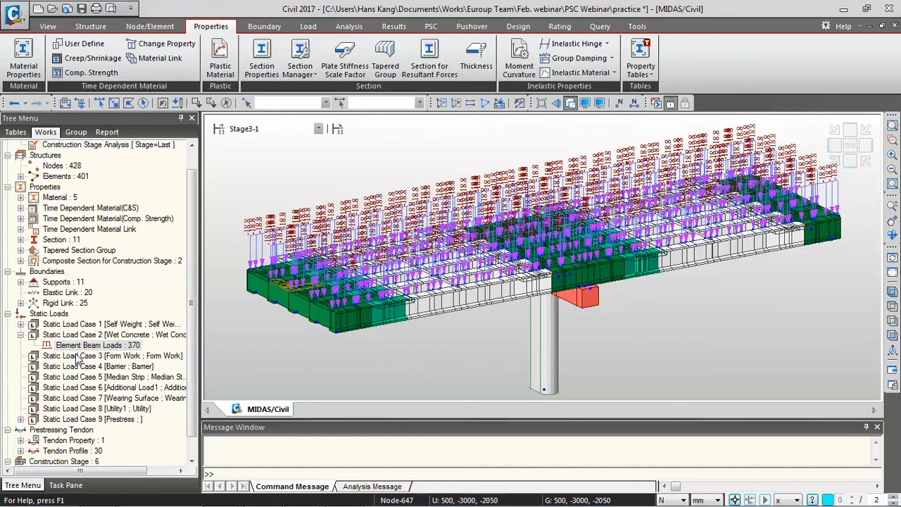
Display construction stage Stage3-2 with the deck and move on to Stage4.
{"action": "left_click", "coordinate": [299, 129]}
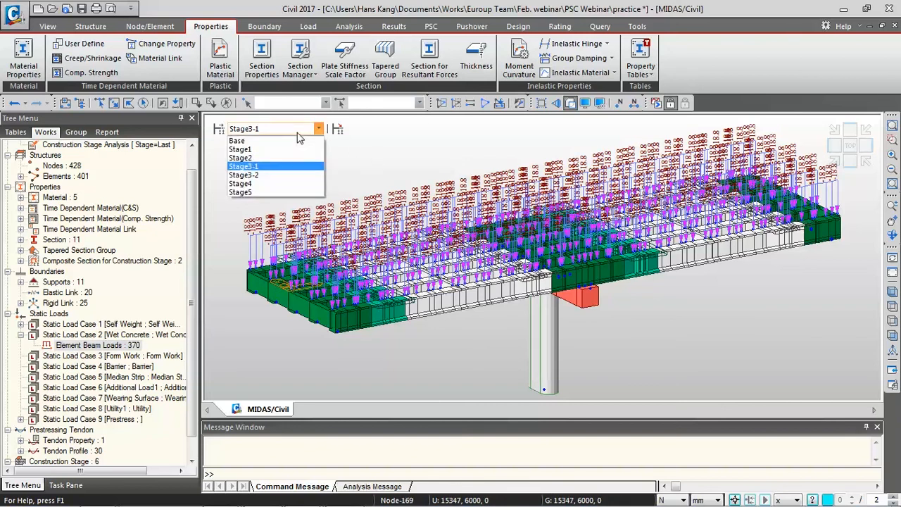
{"action": "left_click", "coordinate": [287, 175]}
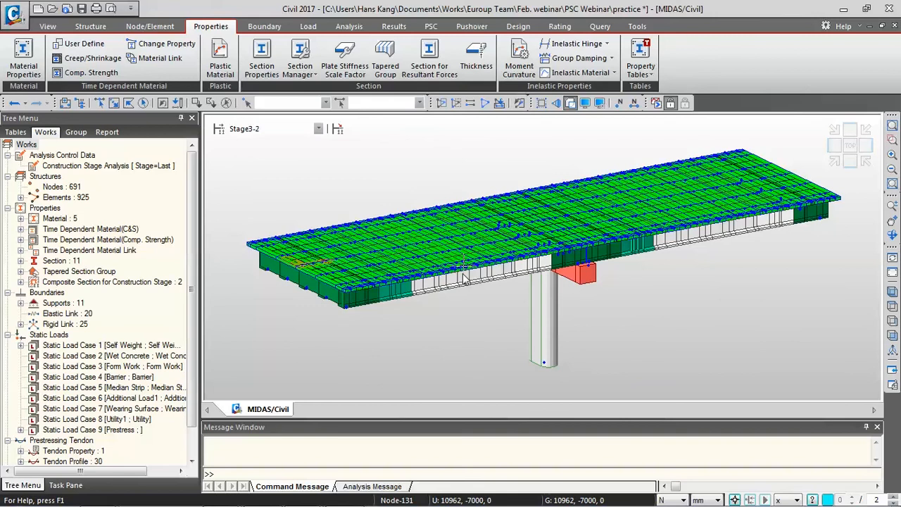
{"action": "left_click", "coordinate": [316, 129]}
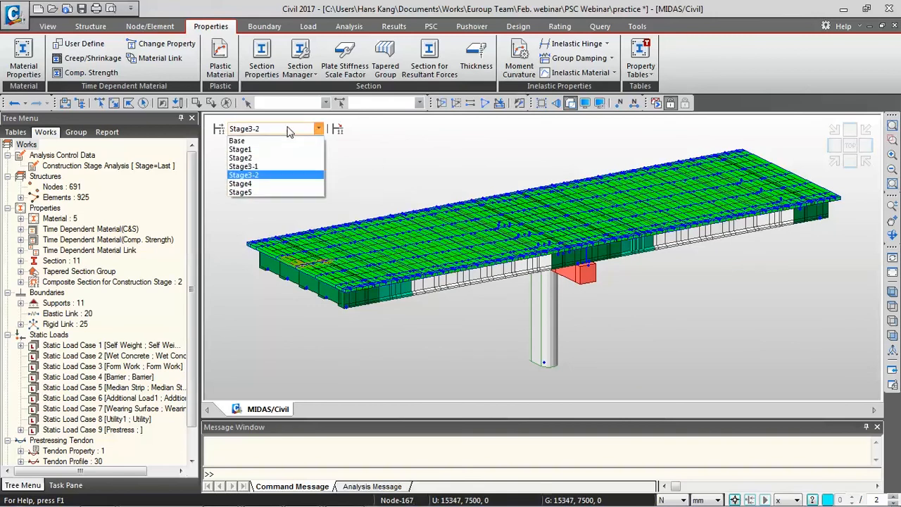
{"action": "left_click", "coordinate": [271, 184]}
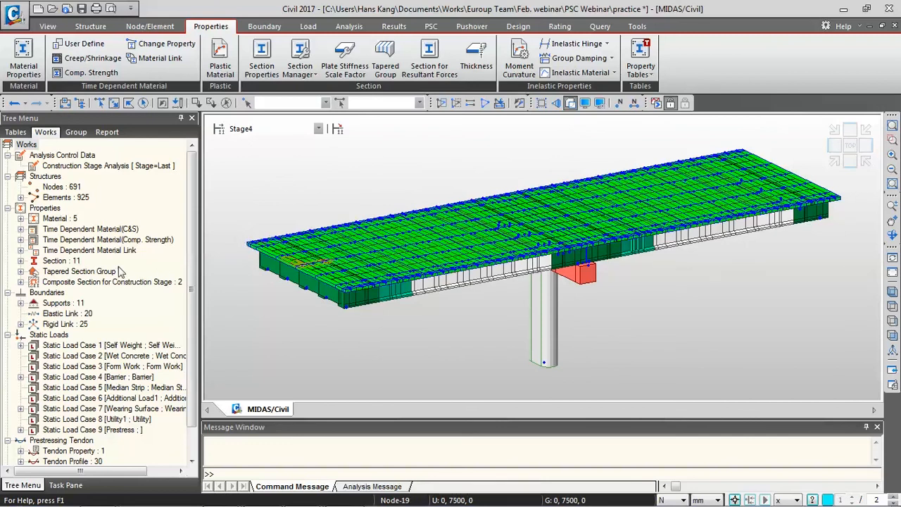
Expand the Barrier, Wearing Surface and Prestress load cases to review the loads defined in Stage4.
{"action": "double_click", "coordinate": [140, 378]}
{"action": "left_click", "coordinate": [108, 420]}
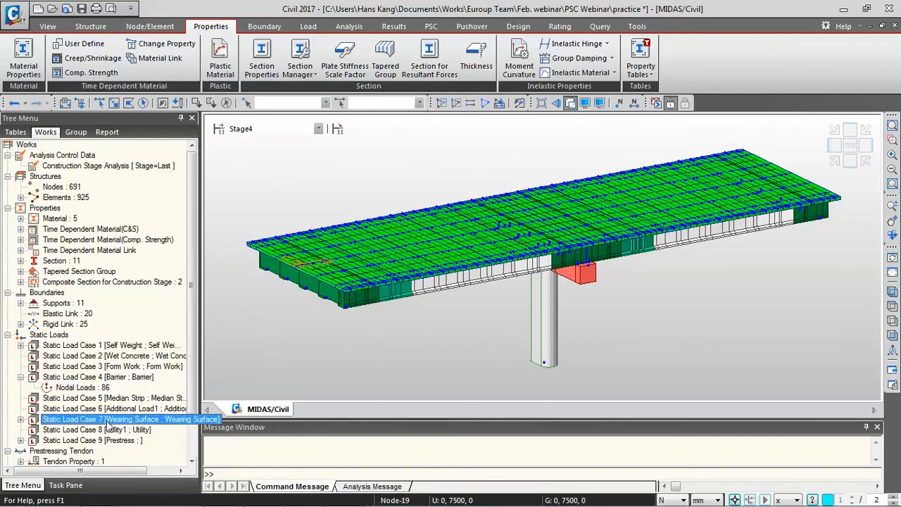
{"action": "double_click", "coordinate": [109, 421]}
{"action": "double_click", "coordinate": [105, 430]}
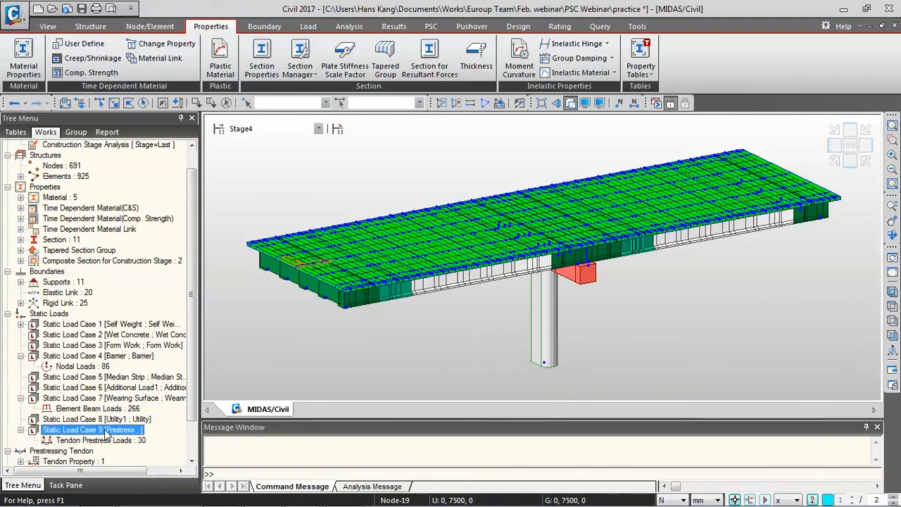
Display construction stage Stage5, review the durations of all stages in the Construction Stage list and close it.
{"action": "left_click", "coordinate": [266, 128]}
{"action": "left_click", "coordinate": [266, 195]}
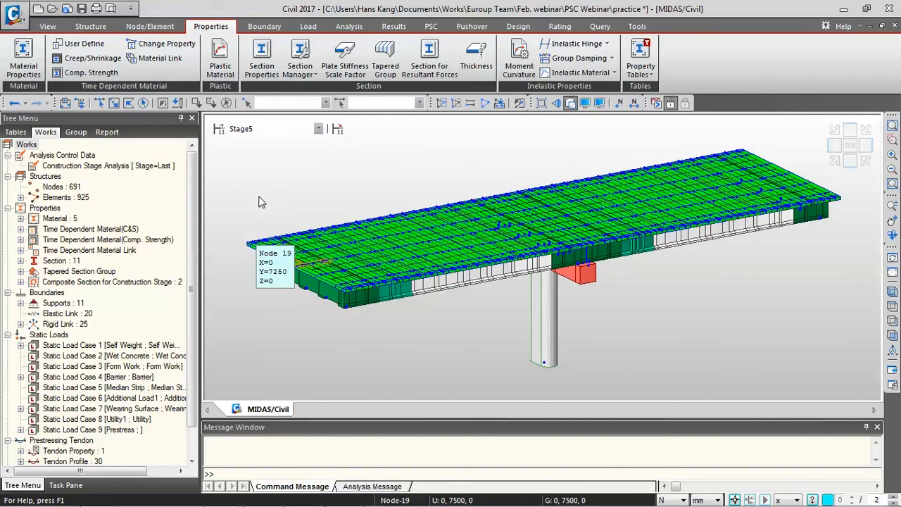
{"action": "left_click", "coordinate": [219, 129]}
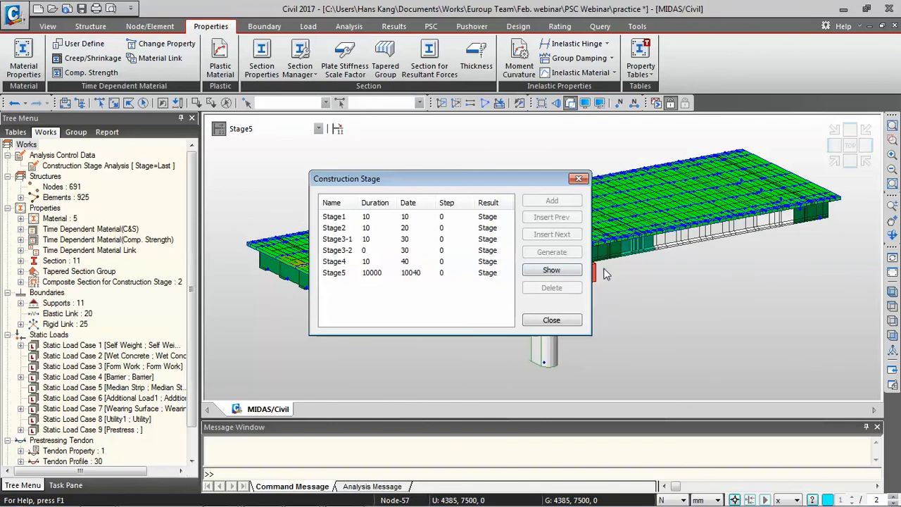
{"action": "left_click", "coordinate": [551, 320]}
Return the model to the Base stage and hide the Wet Concrete element beam loads.
{"action": "left_click", "coordinate": [302, 129]}
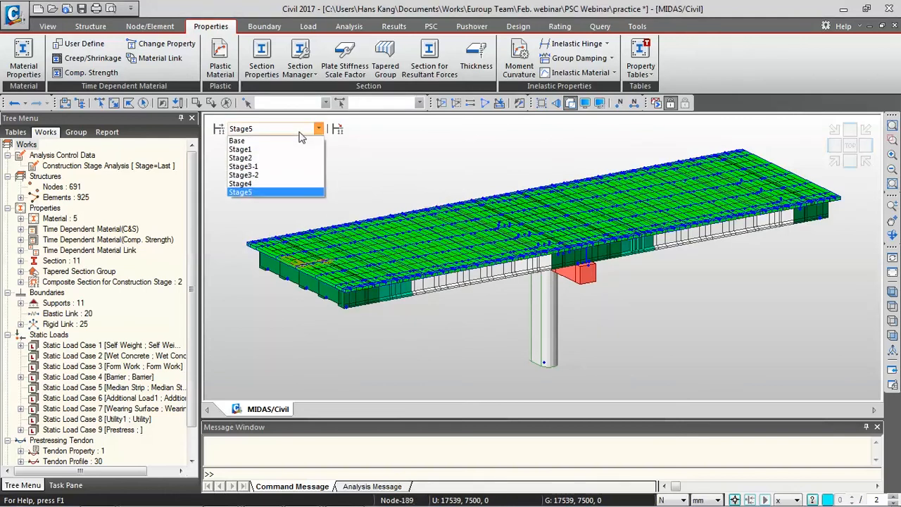
{"action": "left_click", "coordinate": [290, 139]}
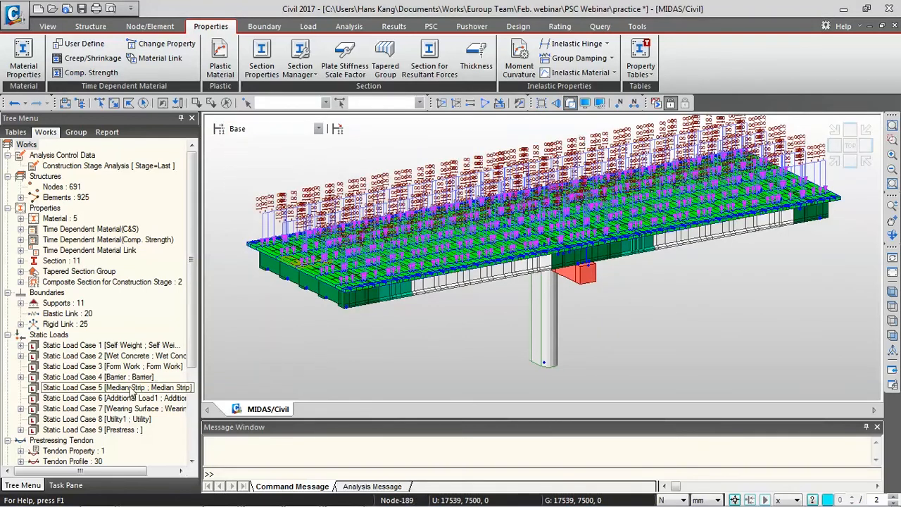
{"action": "double_click", "coordinate": [123, 356]}
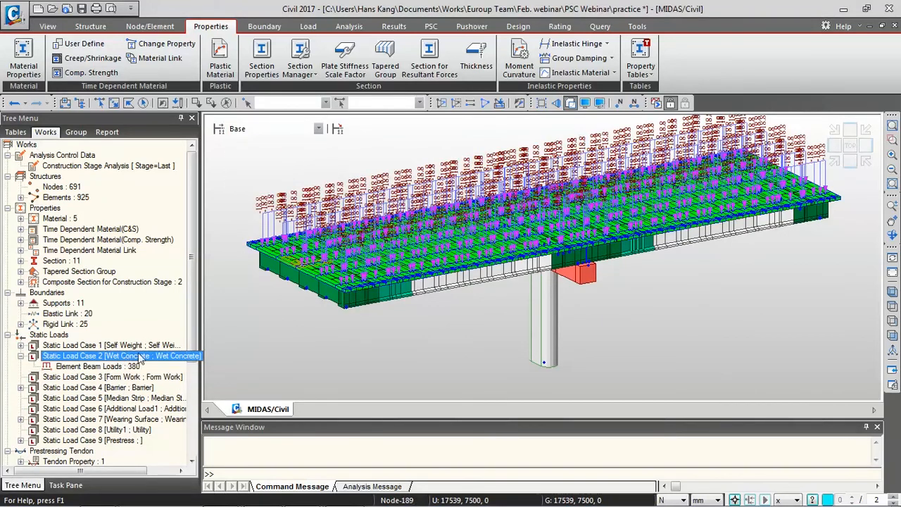
{"action": "right_click", "coordinate": [127, 367]}
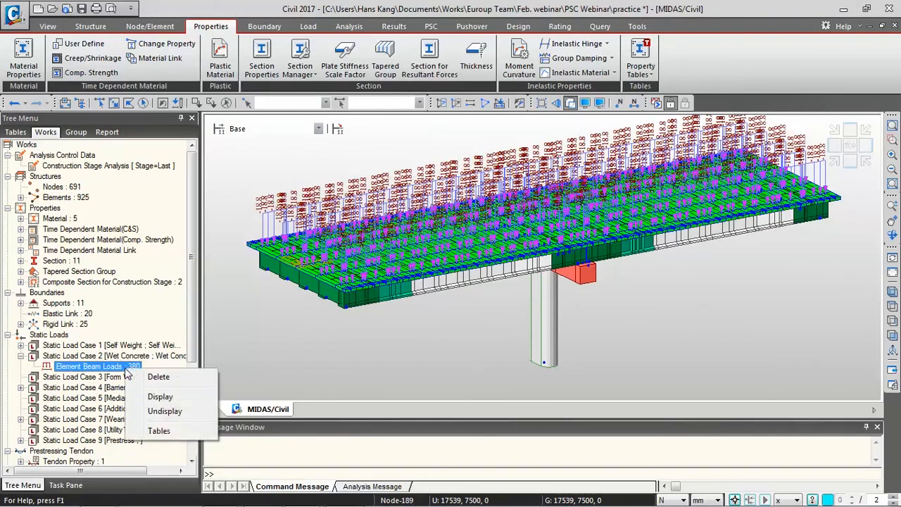
{"action": "left_click", "coordinate": [169, 411]}
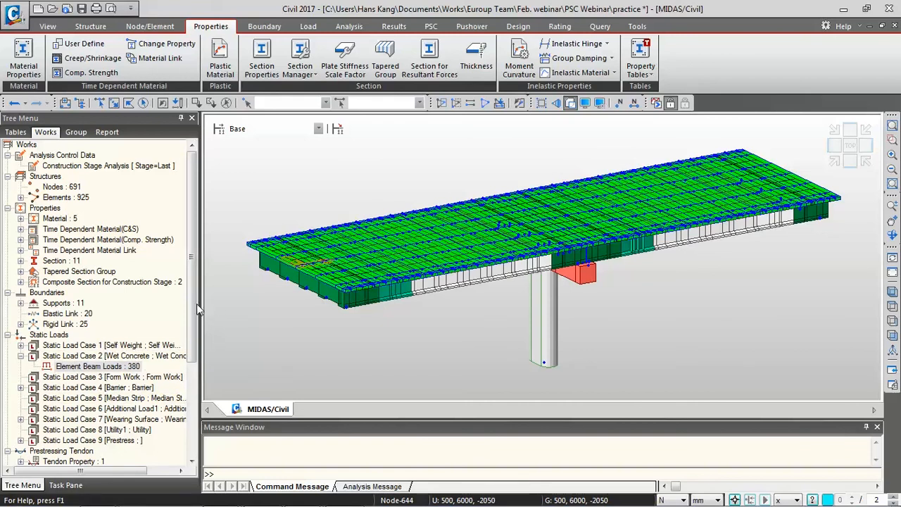
Start adding a new response spectrum function for the dynamic loads.
{"action": "left_click_drag", "start_coordinate": [194, 305], "coordinate": [190, 373]}
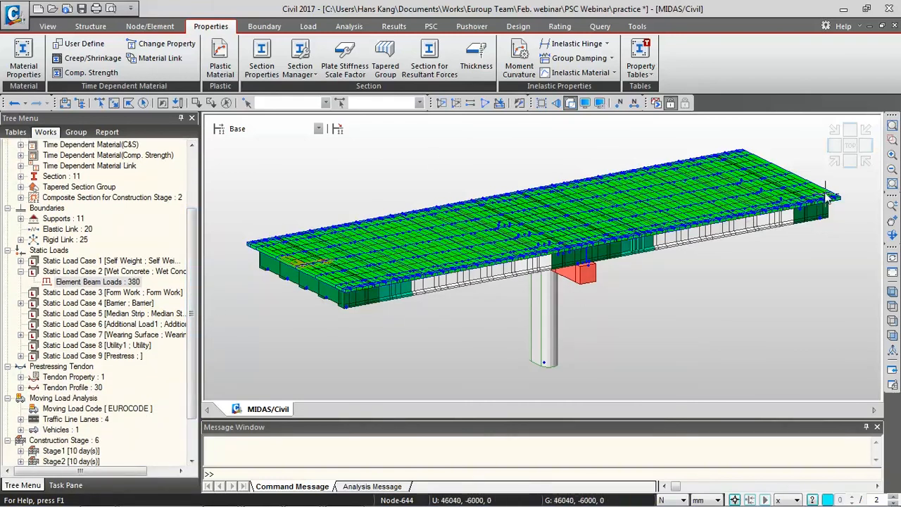
{"action": "left_click", "coordinate": [835, 164]}
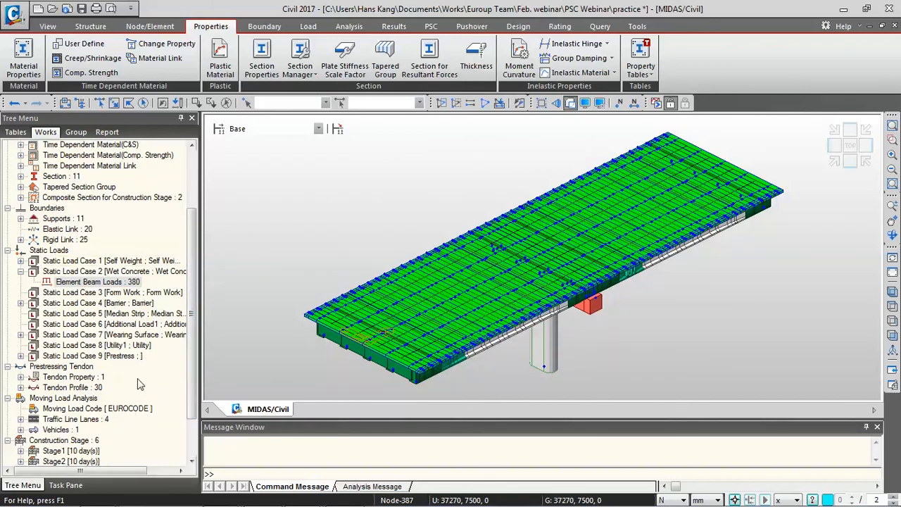
{"action": "left_click", "coordinate": [307, 27]}
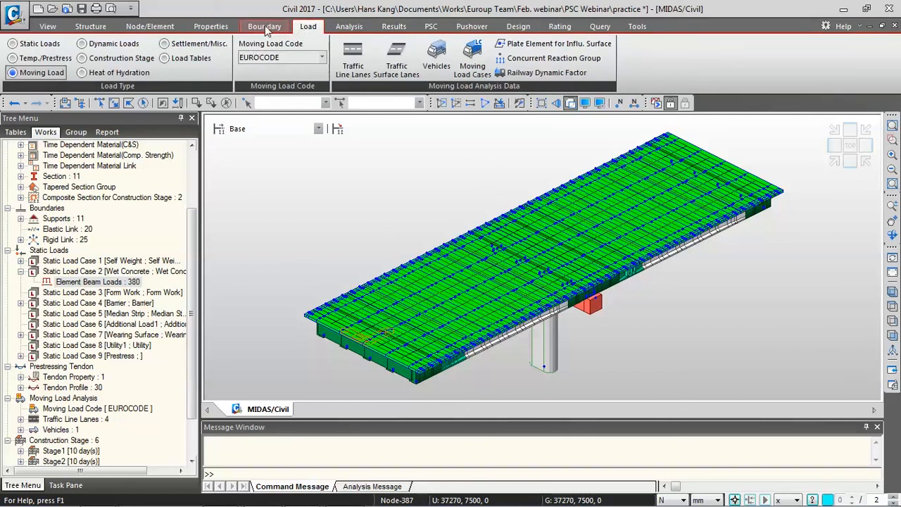
{"action": "left_click", "coordinate": [126, 47]}
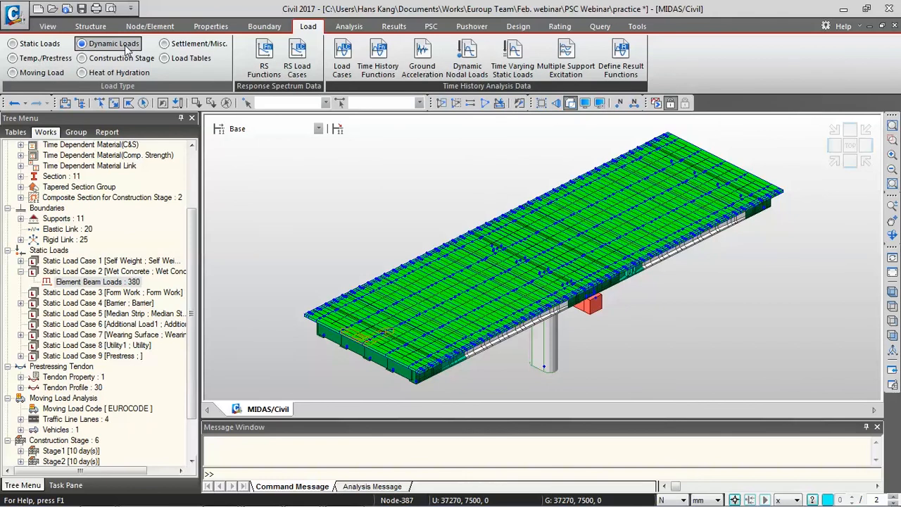
{"action": "left_click", "coordinate": [263, 60]}
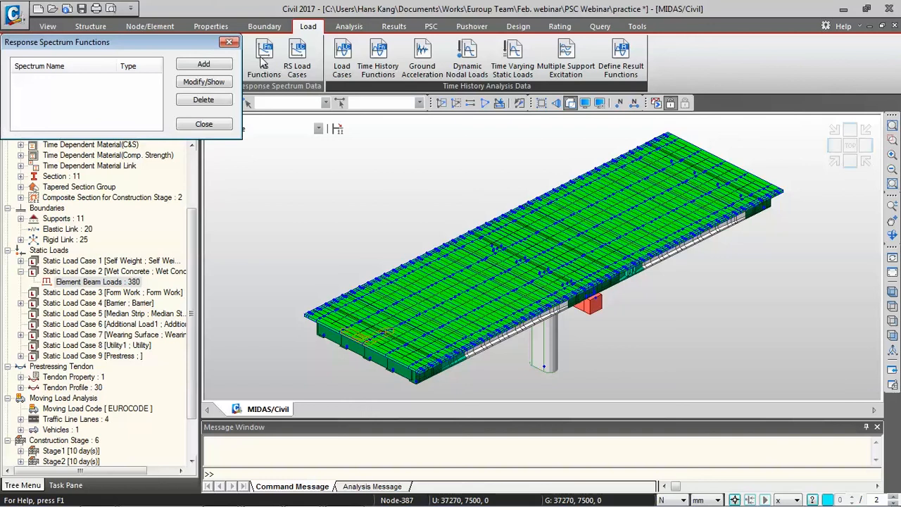
{"action": "left_click", "coordinate": [204, 64]}
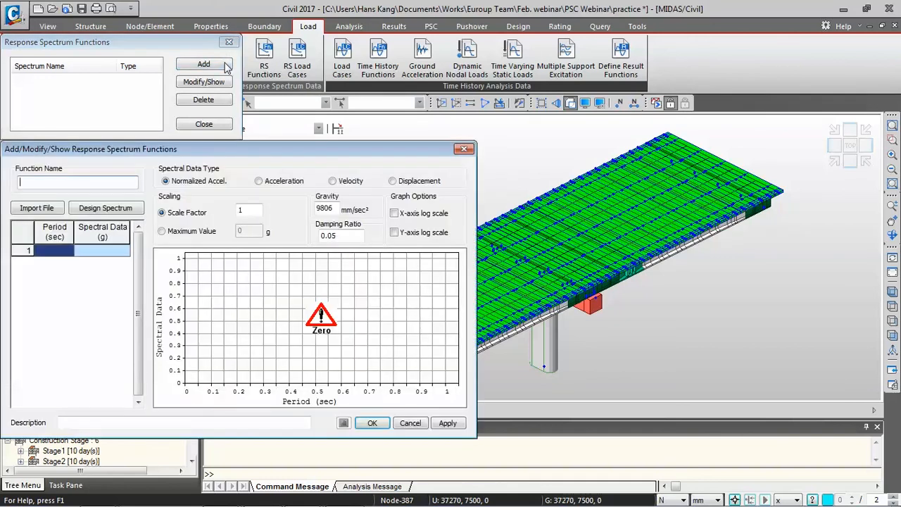
Generate the function's design spectrum to Eurocode-8(2004) as a Horizontal Elastic Spectrum for ground type B.
{"action": "left_click", "coordinate": [129, 209]}
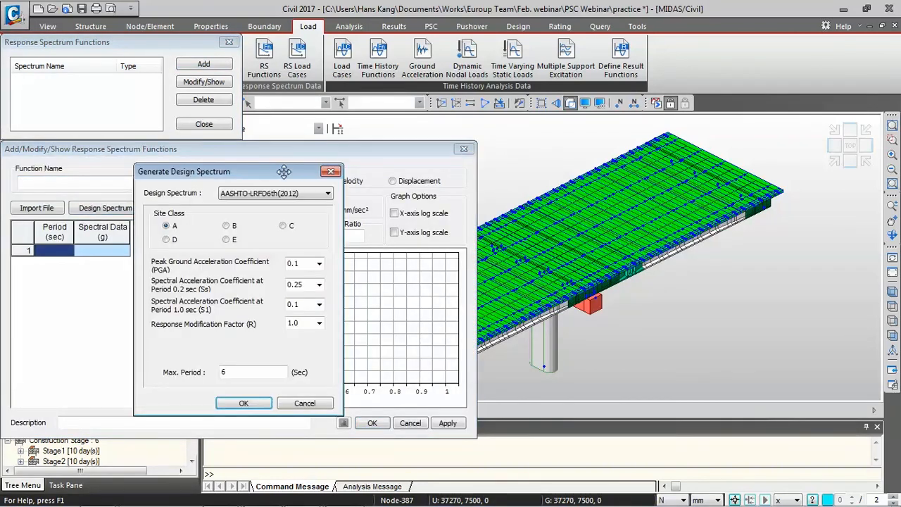
{"action": "left_click_drag", "start_coordinate": [285, 172], "coordinate": [493, 191]}
{"action": "left_click", "coordinate": [482, 212]}
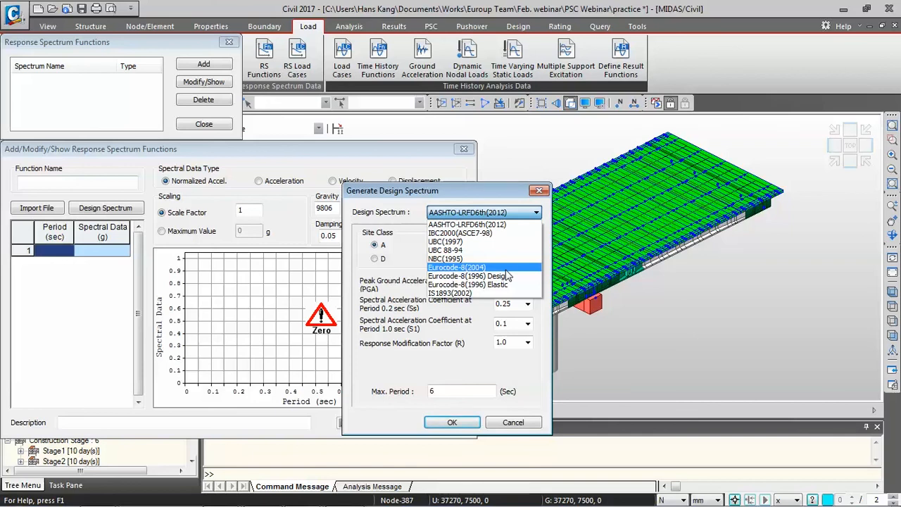
{"action": "left_click", "coordinate": [505, 269]}
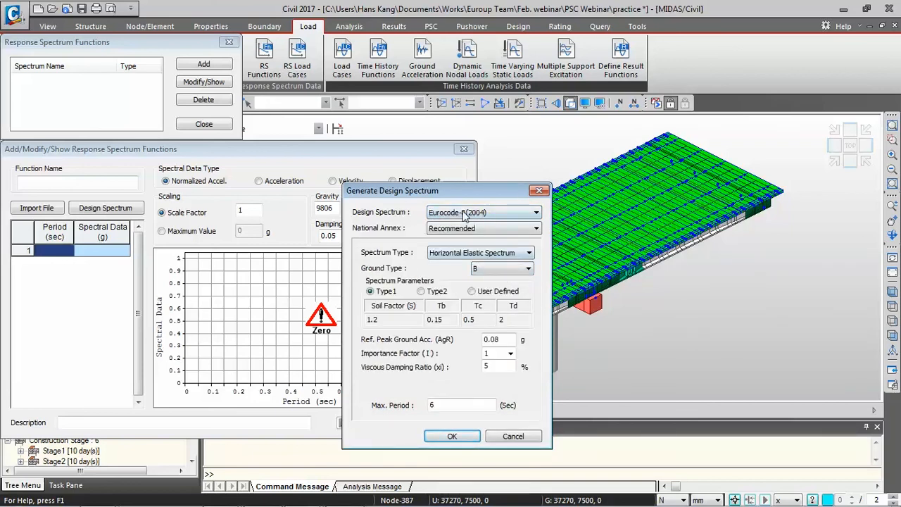
{"action": "left_click_drag", "start_coordinate": [471, 190], "coordinate": [420, 166]}
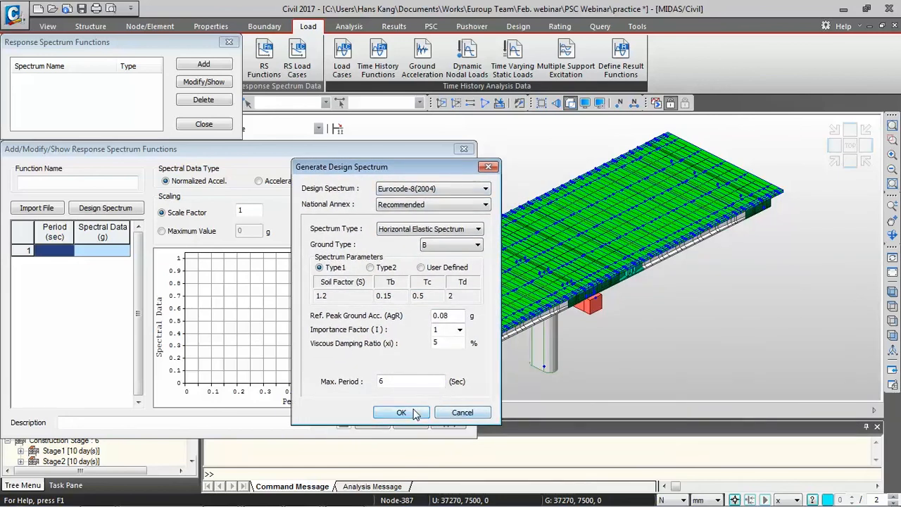
{"action": "left_click", "coordinate": [402, 413]}
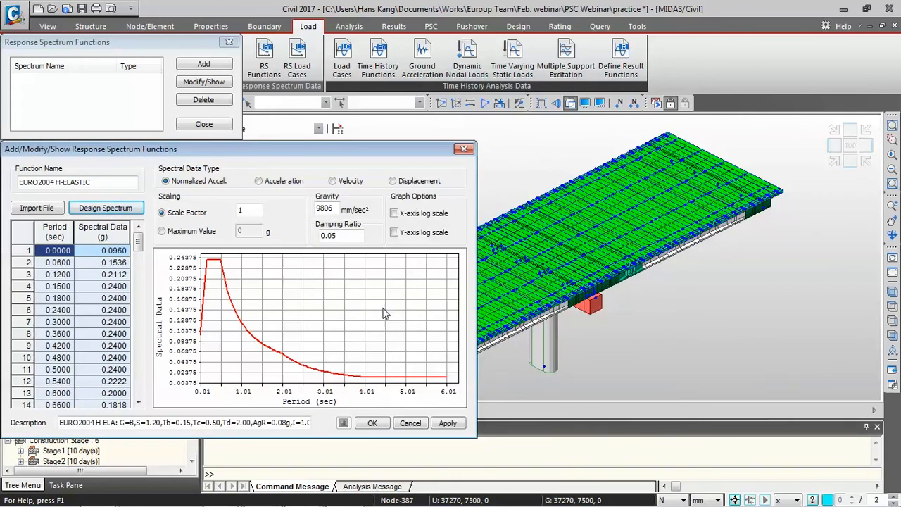
Regenerate the function as a Horizontal Design Spectrum with importance factor 1.0 and save it as EURO2004 H-DESIGN.
{"action": "left_click", "coordinate": [113, 210]}
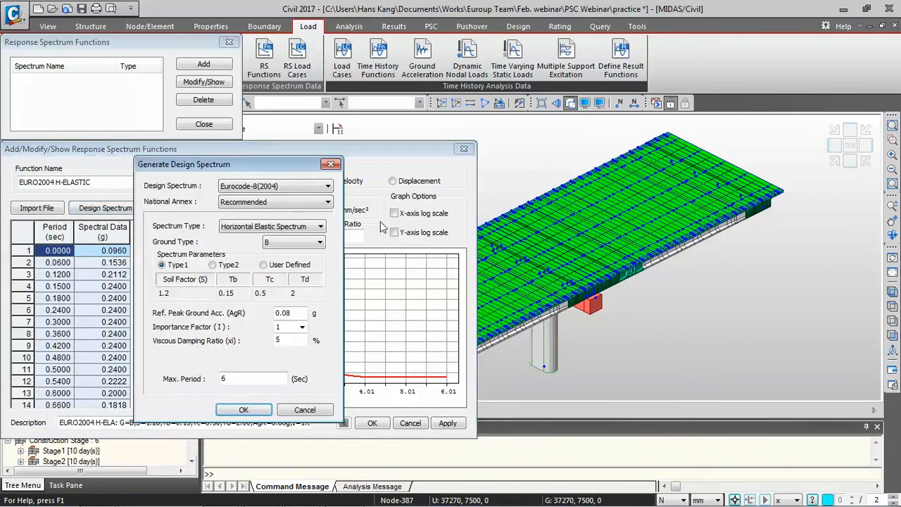
{"action": "left_click", "coordinate": [307, 231]}
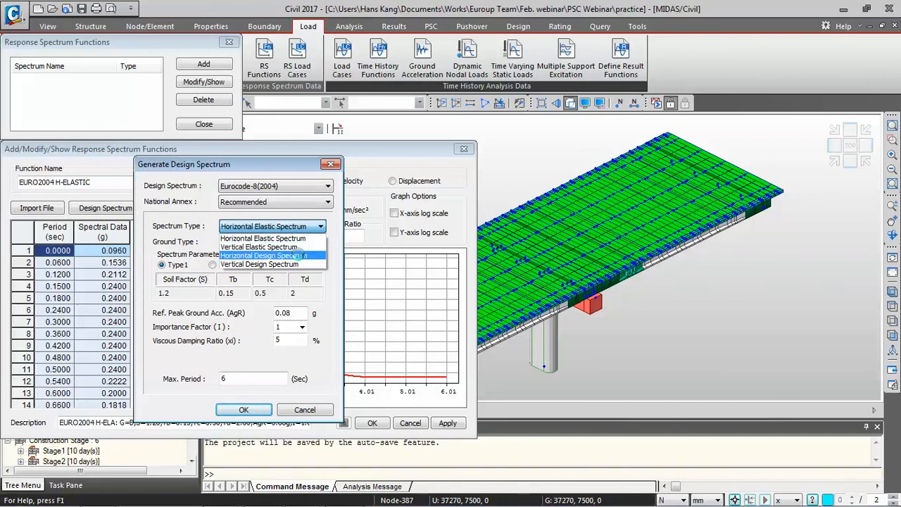
{"action": "left_click", "coordinate": [301, 260]}
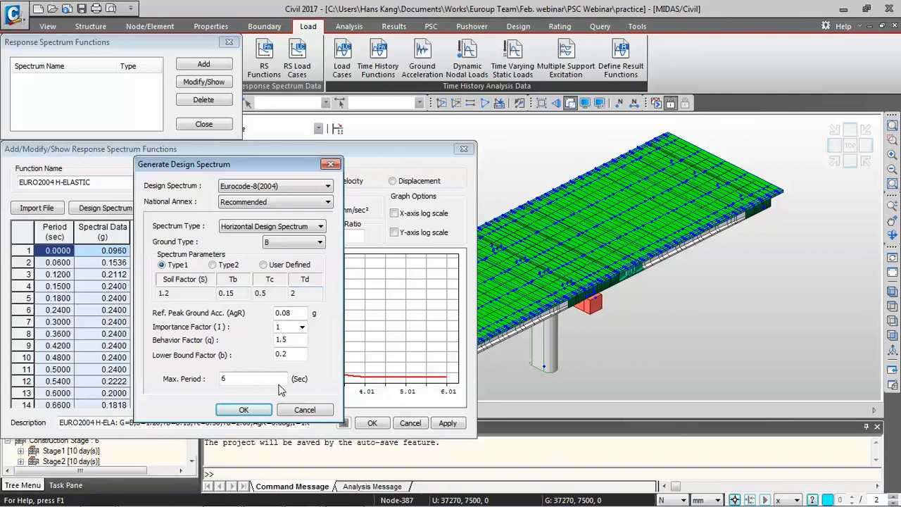
{"action": "left_click_drag", "start_coordinate": [290, 313], "coordinate": [270, 314]}
{"action": "left_click", "coordinate": [302, 327]}
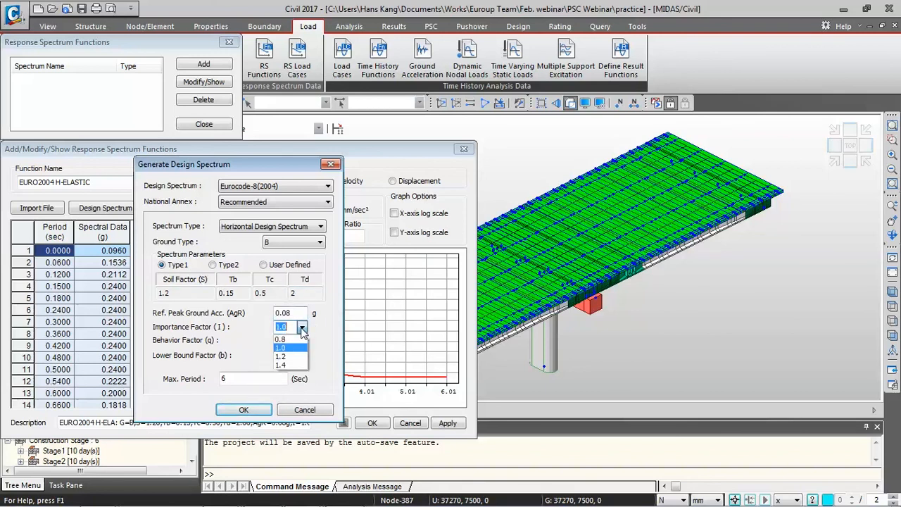
{"action": "left_click", "coordinate": [303, 332]}
{"action": "key", "text": "Tab"}
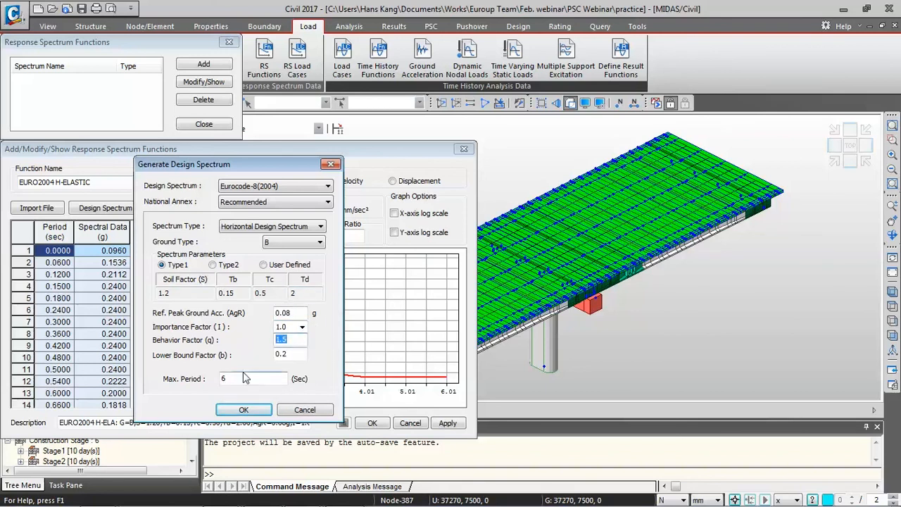
{"action": "left_click", "coordinate": [244, 410]}
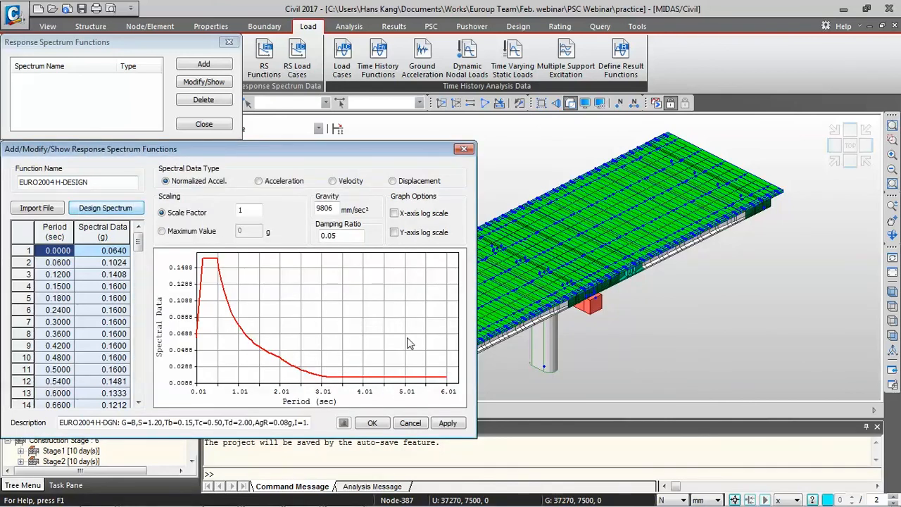
{"action": "left_click", "coordinate": [372, 422]}
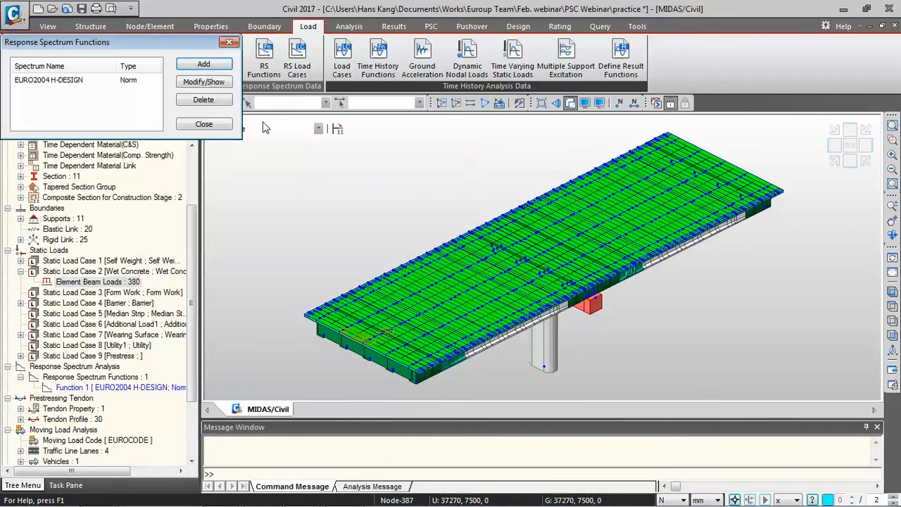
Set up response spectrum load case RX in direction X-Y with excitation angle 0 and the EURO2004 H-DESIGN function.
{"action": "left_click", "coordinate": [223, 125]}
{"action": "left_click", "coordinate": [297, 60]}
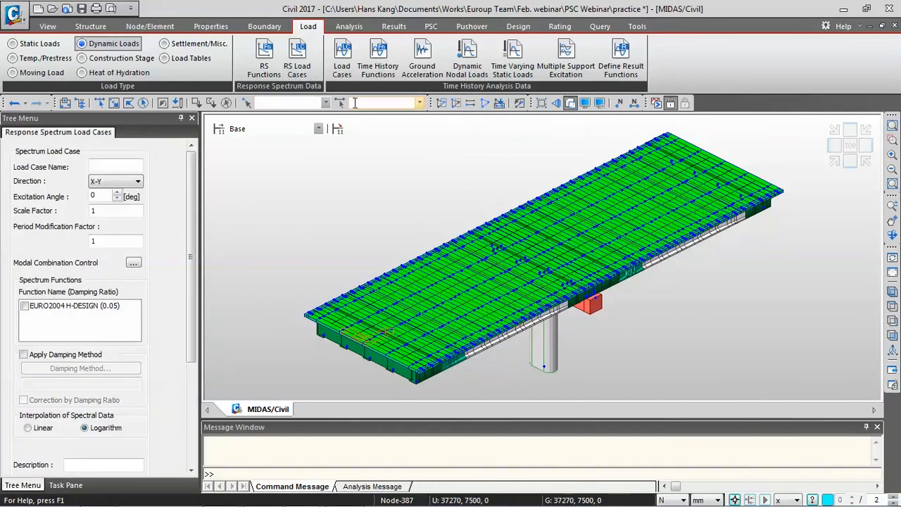
{"action": "left_click", "coordinate": [133, 163]}
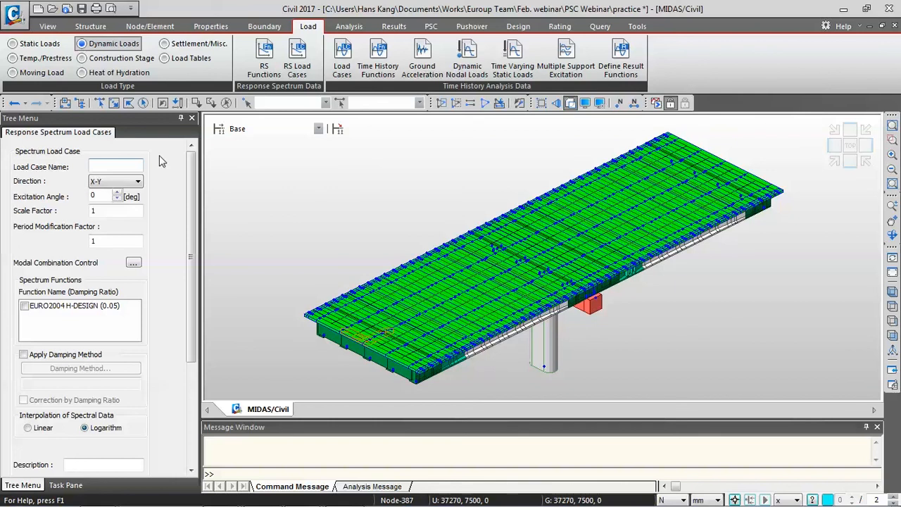
{"action": "type", "text": "RX"}
{"action": "key", "text": "Tab"}
{"action": "left_click", "coordinate": [108, 195]}
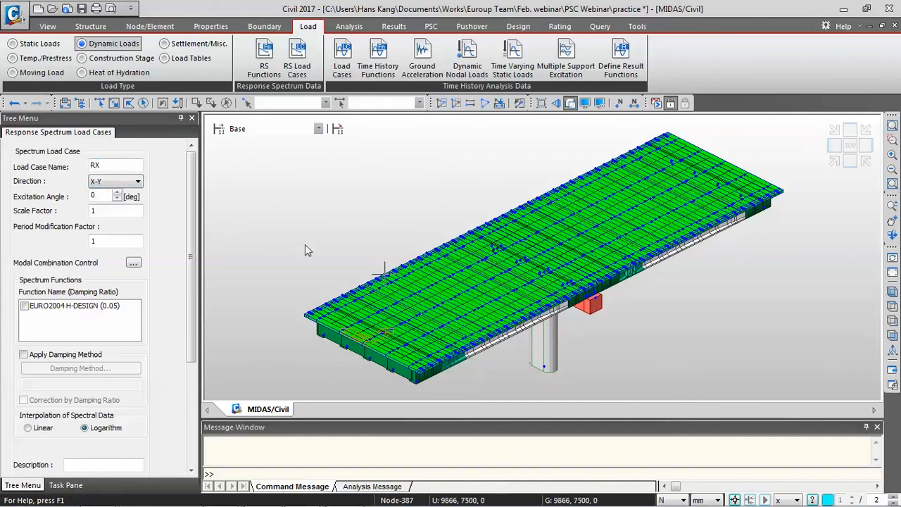
{"action": "left_click_drag", "start_coordinate": [110, 196], "coordinate": [74, 195]}
{"action": "left_click", "coordinate": [24, 305]}
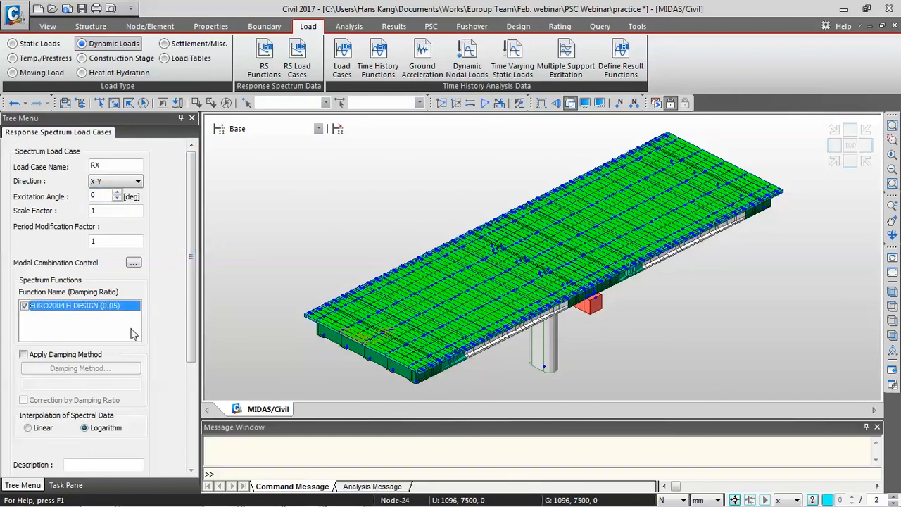
Set the Lanczos eigenvalue analysis to 10 frequencies and add the RX load case to the list.
{"action": "scroll", "coordinate": [196, 284], "scroll_direction": "down", "scroll_amount": 2}
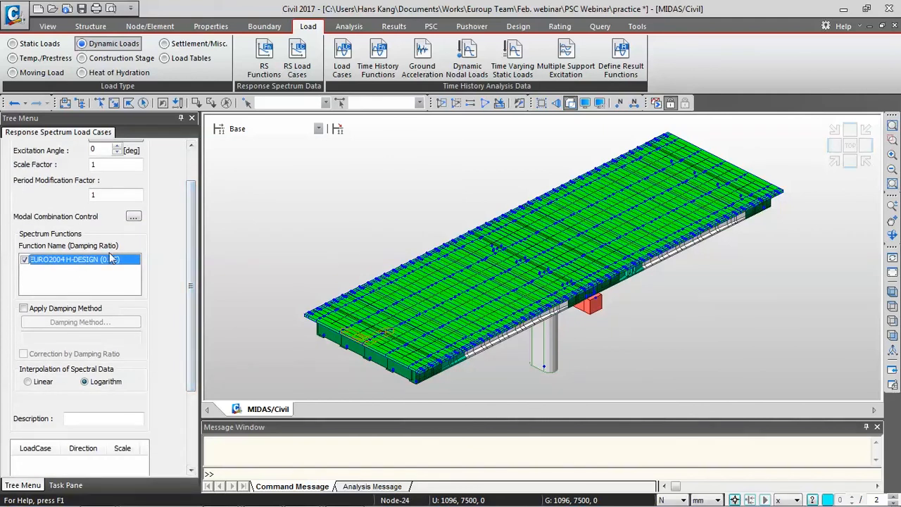
{"action": "scroll", "coordinate": [196, 358], "scroll_direction": "down", "scroll_amount": 5}
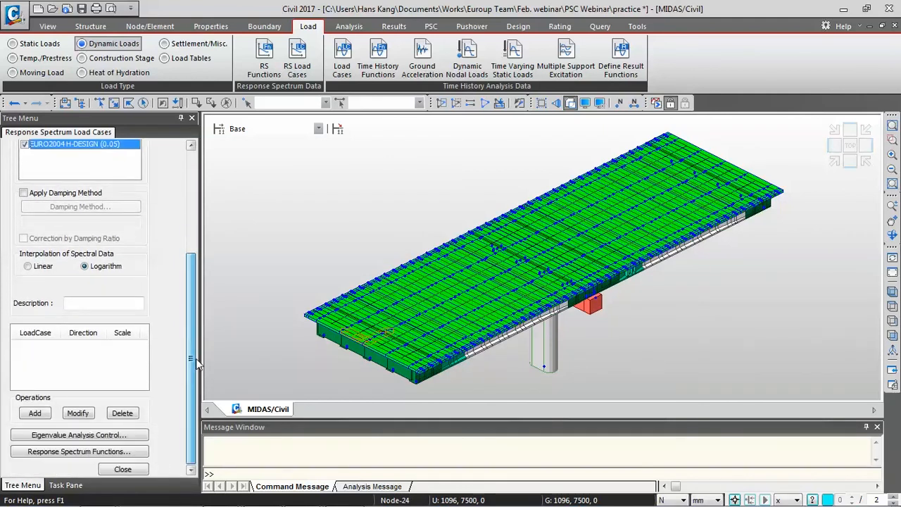
{"action": "left_click", "coordinate": [114, 436]}
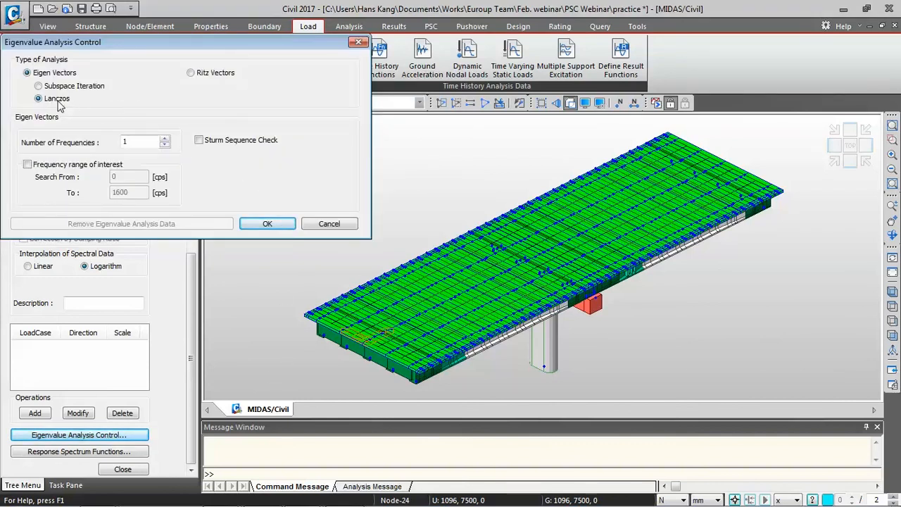
{"action": "left_click", "coordinate": [135, 141]}
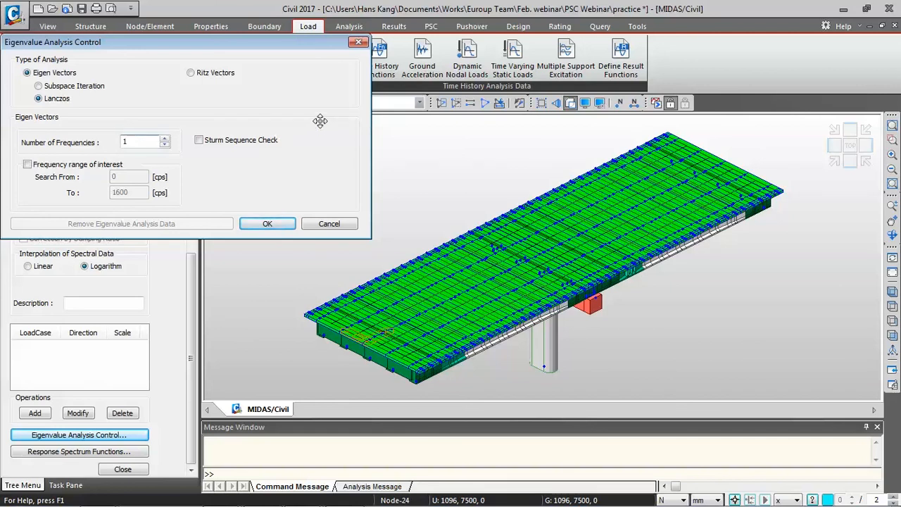
{"action": "type", "text": "0"}
{"action": "left_click", "coordinate": [268, 224]}
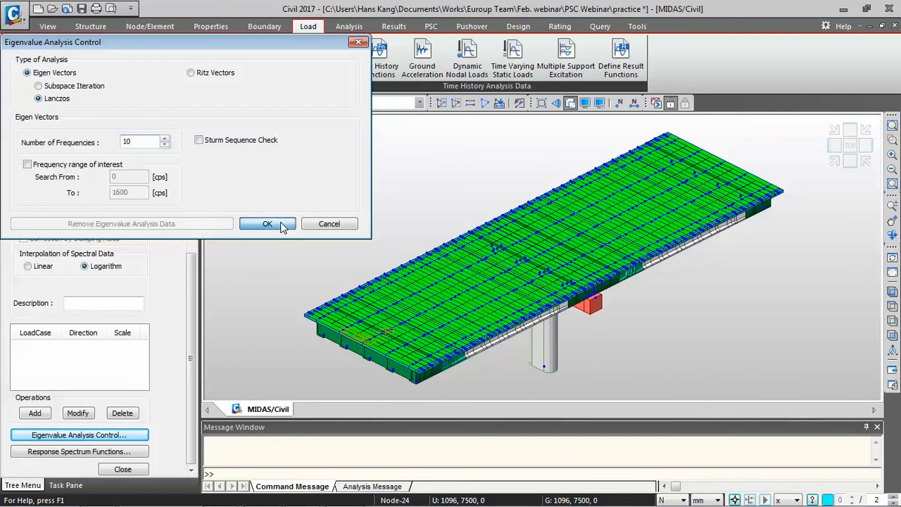
{"action": "left_click", "coordinate": [35, 412]}
Add a second response spectrum load case RY with an excitation angle of 90 degrees and close the load case definition.
{"action": "left_click_drag", "start_coordinate": [190, 295], "coordinate": [190, 193]}
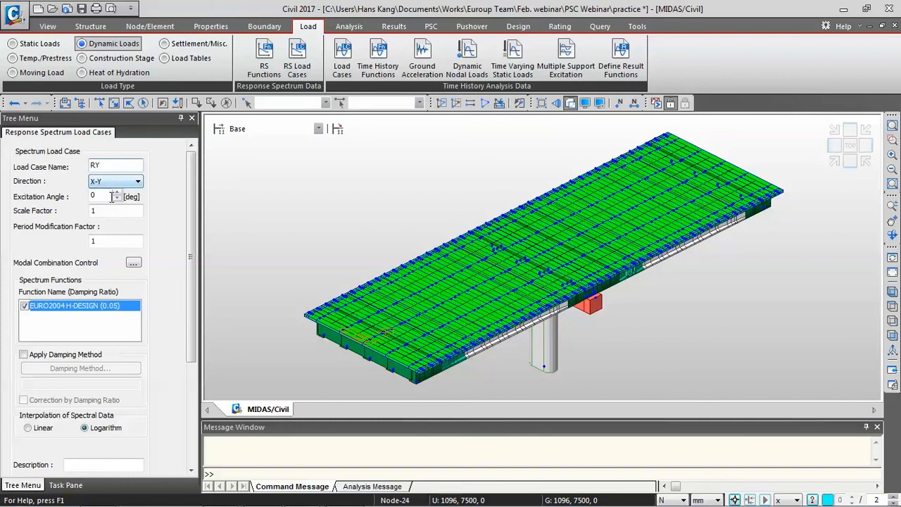
{"action": "left_click_drag", "start_coordinate": [103, 196], "coordinate": [37, 195]}
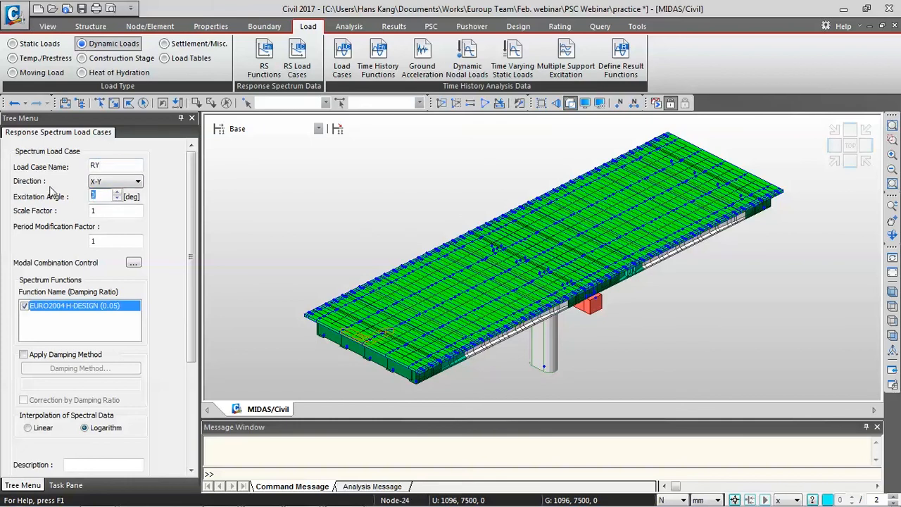
{"action": "type", "text": "90"}
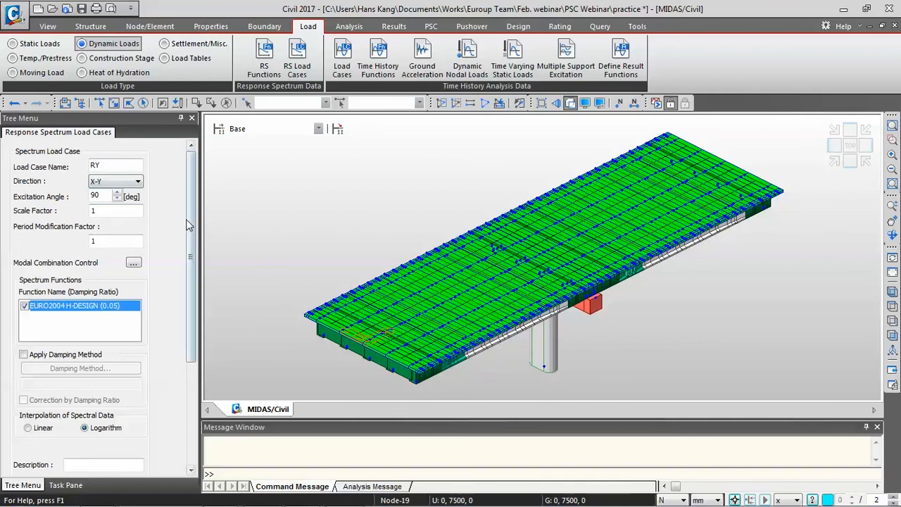
{"action": "left_click_drag", "start_coordinate": [189, 220], "coordinate": [189, 344]}
{"action": "left_click", "coordinate": [35, 414]}
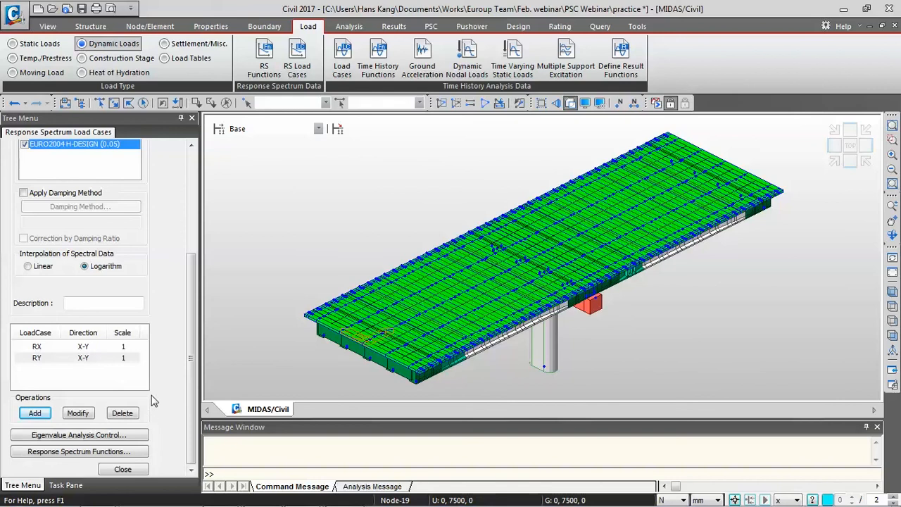
{"action": "left_click", "coordinate": [134, 469]}
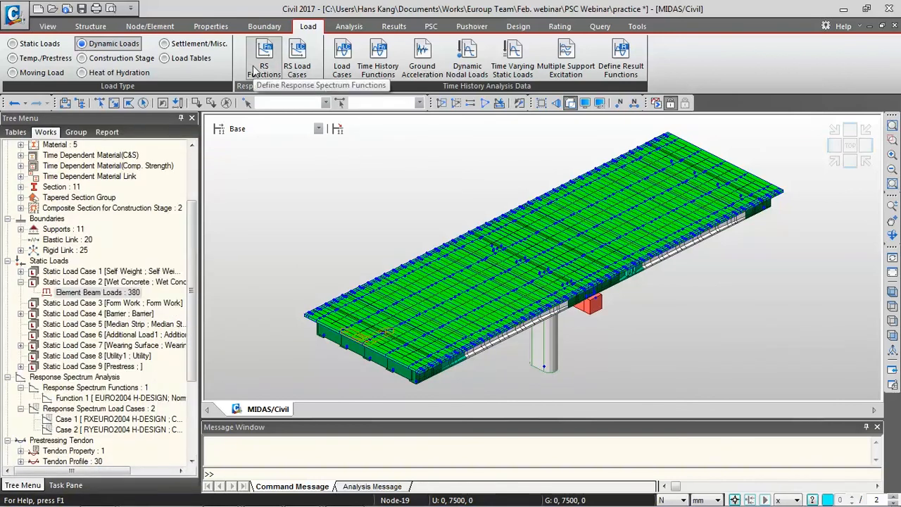
{"action": "left_click", "coordinate": [91, 27]}
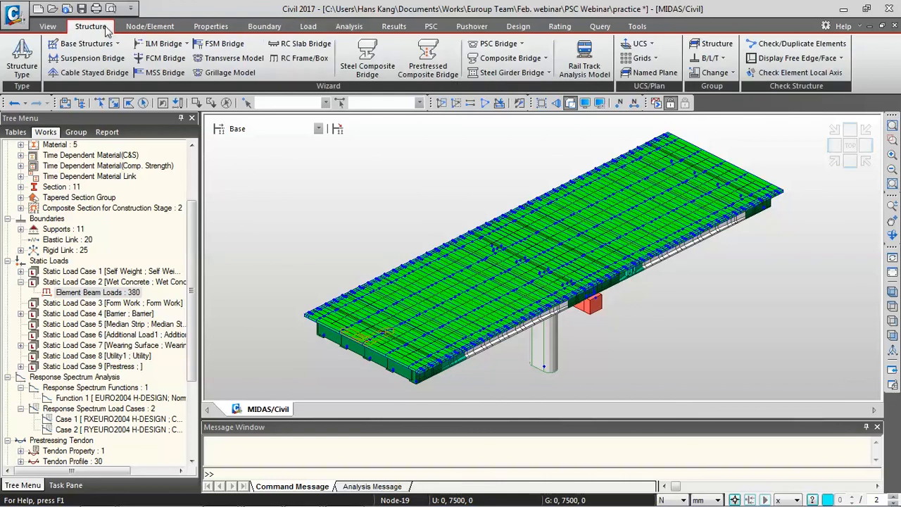
{"action": "left_click", "coordinate": [202, 28]}
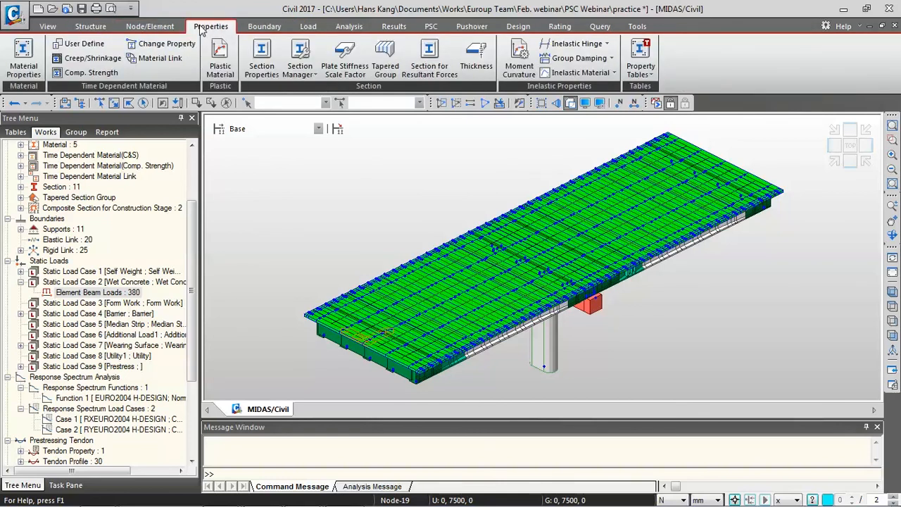
{"action": "left_click", "coordinate": [262, 28]}
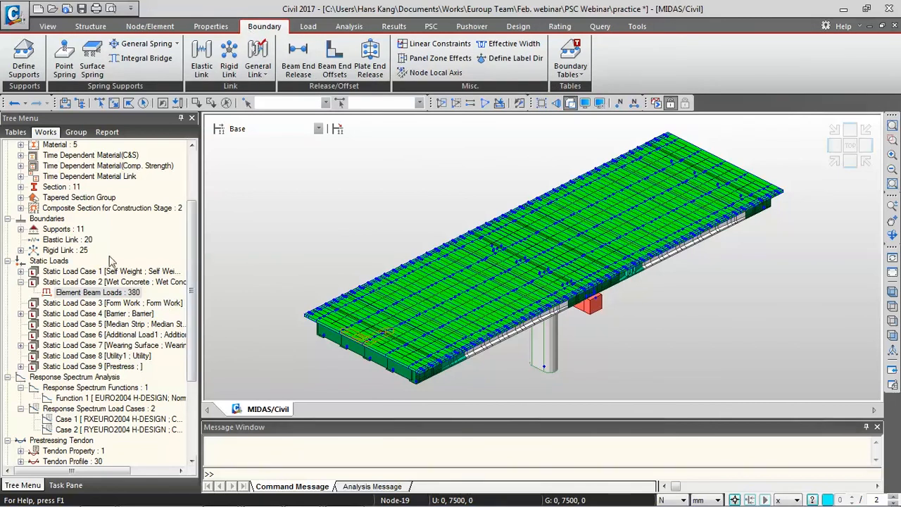
Display the Type 1 [1111110] support symbols on the bridge model, inspect them from a lower angle, and hide them again.
{"action": "double_click", "coordinate": [64, 231]}
{"action": "right_click", "coordinate": [68, 241]}
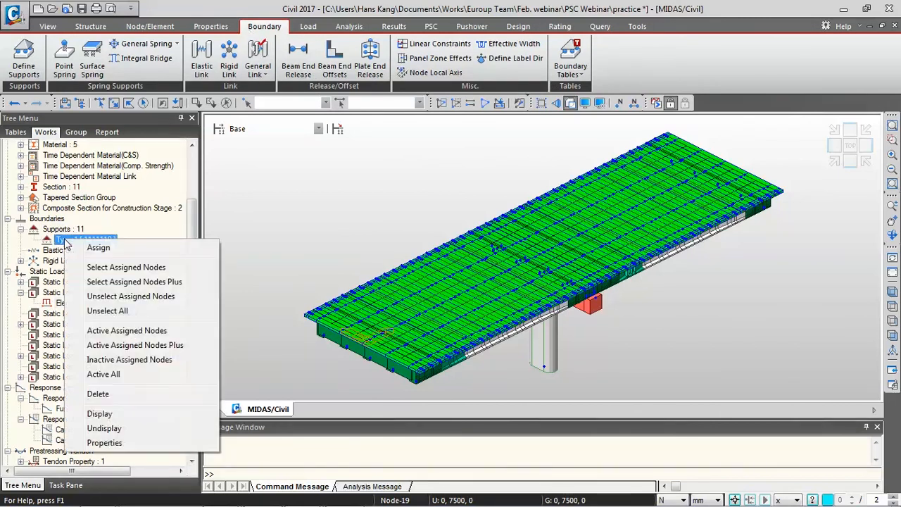
{"action": "left_click", "coordinate": [160, 427]}
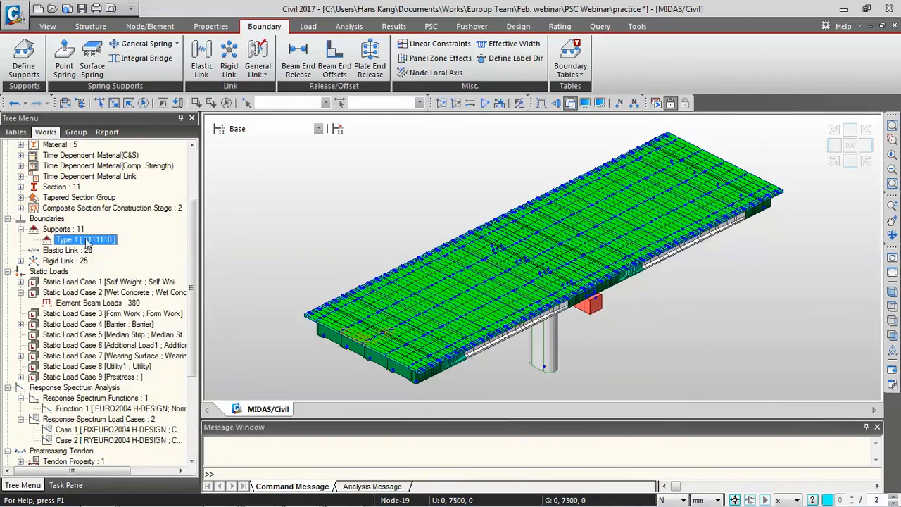
{"action": "right_click", "coordinate": [86, 239]}
{"action": "left_click", "coordinate": [159, 406]}
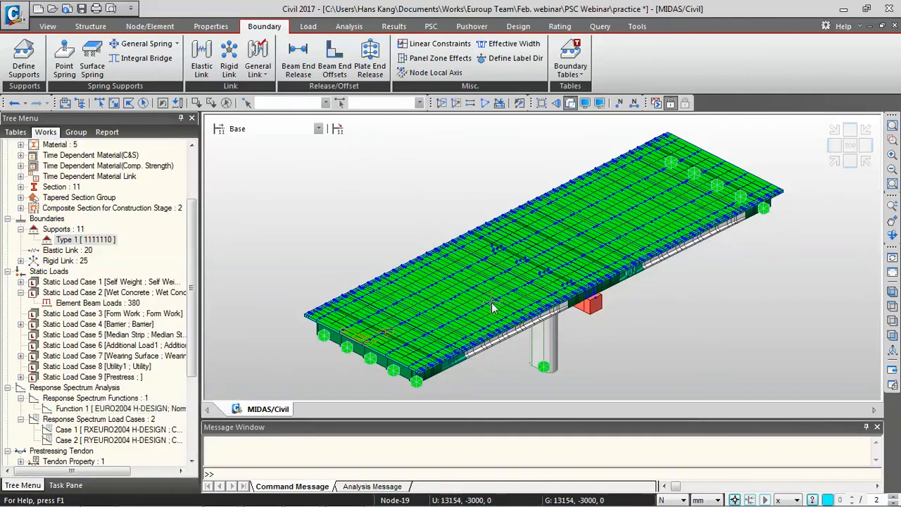
{"action": "mouse_move", "coordinate": [525, 305]}
{"action": "middle_mouse_down", "text": "ctrl"}
{"action": "mouse_move", "coordinate": [547, 262]}
{"action": "mouse_move", "coordinate": [530, 288]}
{"action": "middle_mouse_up", "text": "ctrl"}
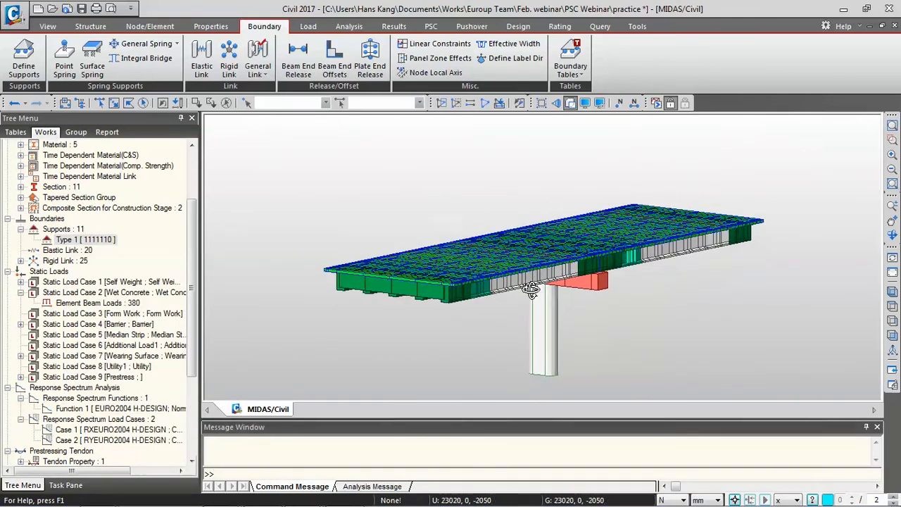
{"action": "right_click", "coordinate": [107, 241]}
{"action": "left_click", "coordinate": [154, 427]}
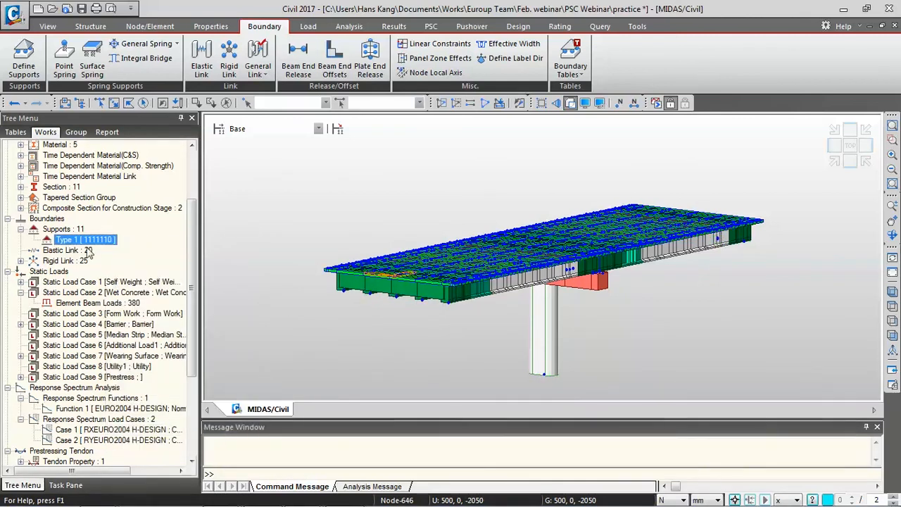
Display the elastic links on the model to check their locations, and hide them again.
{"action": "right_click", "coordinate": [89, 251]}
{"action": "left_click", "coordinate": [134, 278]}
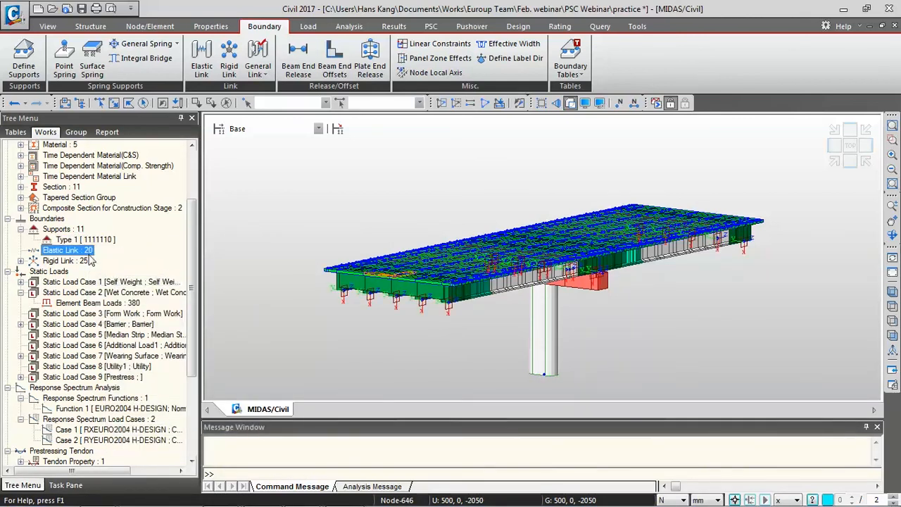
{"action": "right_click", "coordinate": [72, 259]}
Display the rigid links between the girders and deck for checking, and hide them again.
{"action": "double_click", "coordinate": [62, 261]}
{"action": "right_click", "coordinate": [70, 232]}
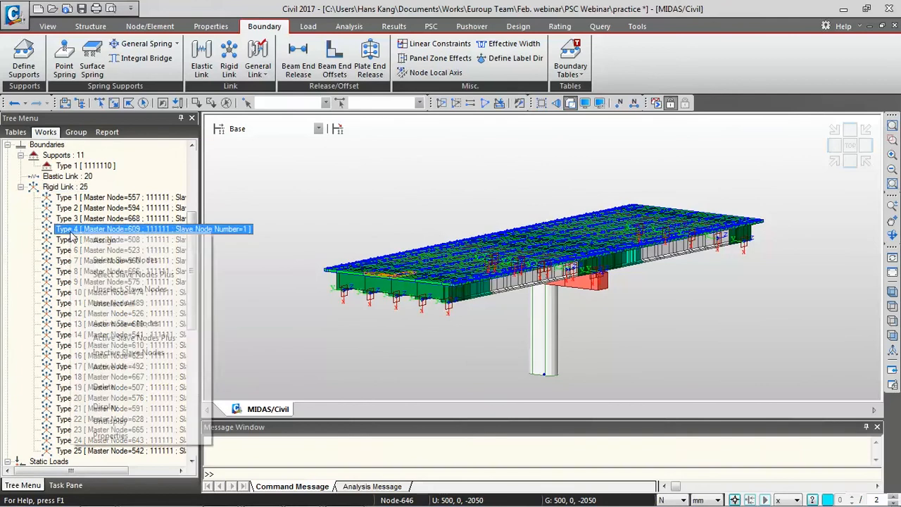
{"action": "left_click", "coordinate": [158, 399]}
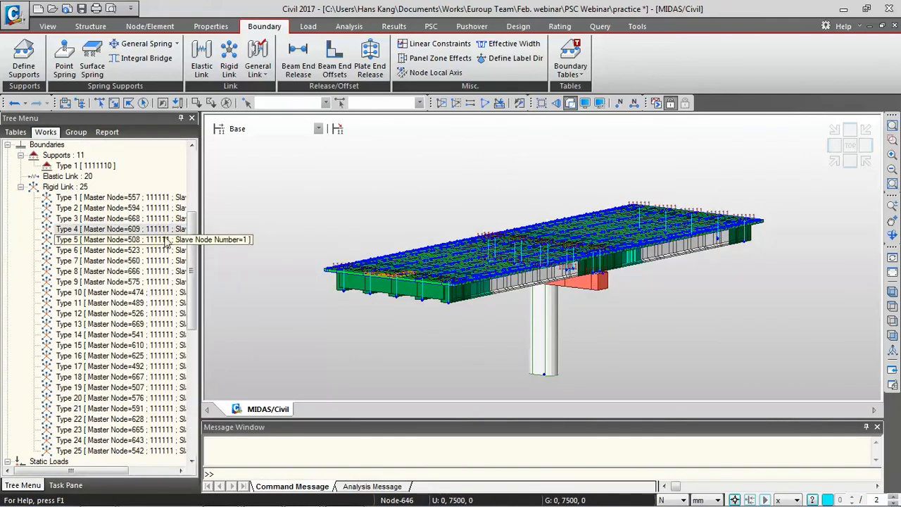
{"action": "left_click", "coordinate": [21, 187]}
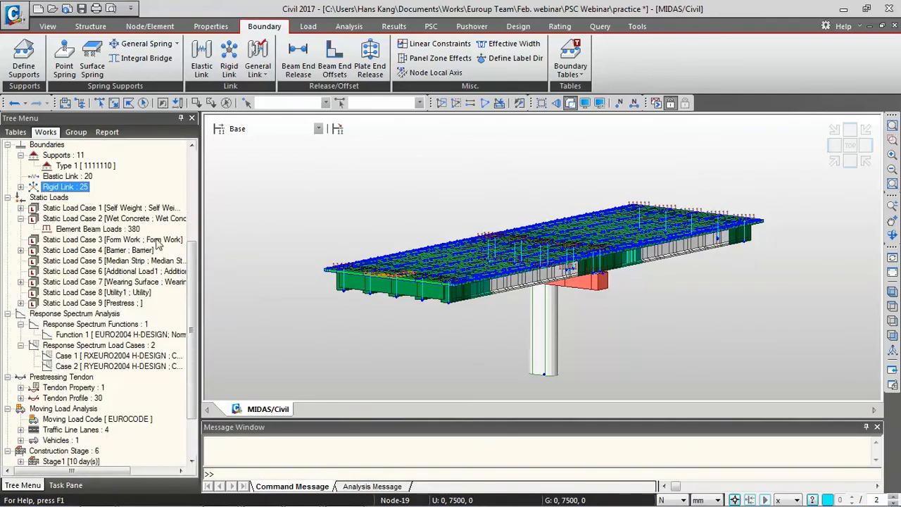
{"action": "scroll", "coordinate": [31, 299], "scroll_direction": "up", "scroll_amount": 3}
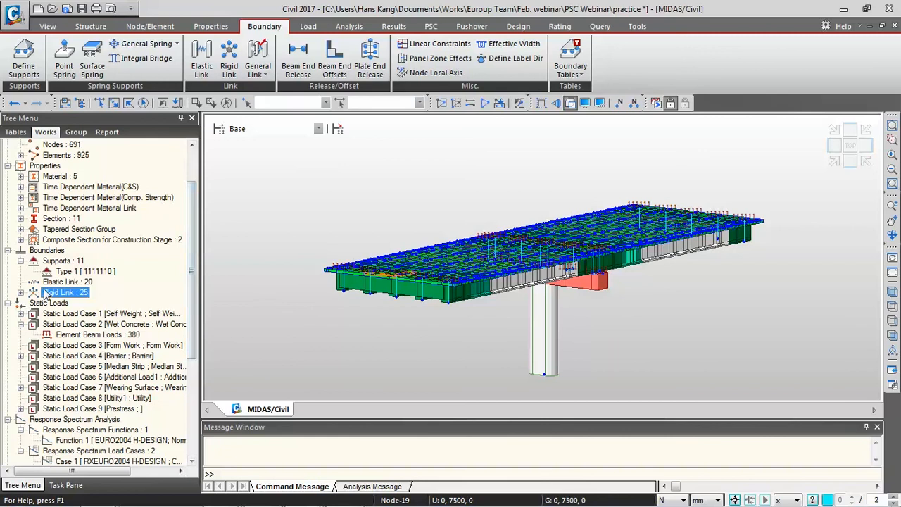
{"action": "left_click", "coordinate": [20, 292]}
{"action": "right_click", "coordinate": [83, 283]}
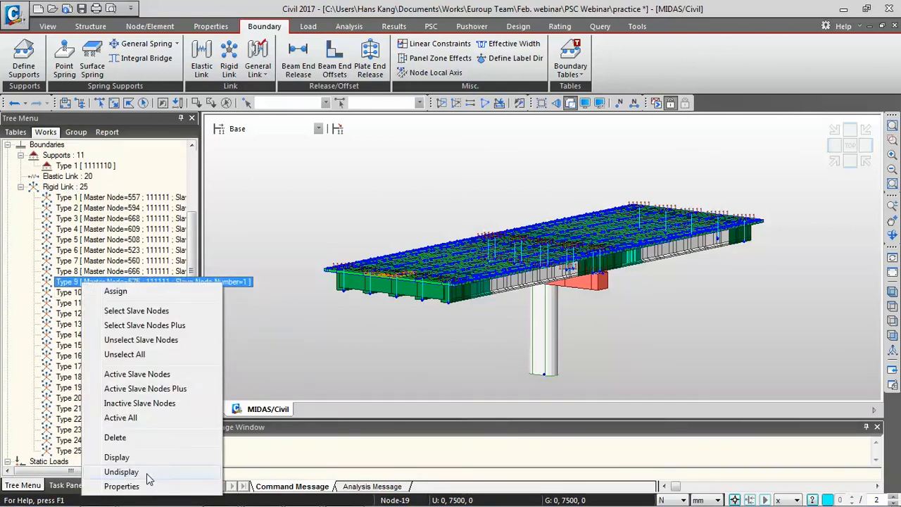
{"action": "left_click", "coordinate": [121, 472]}
{"action": "left_click", "coordinate": [21, 186]}
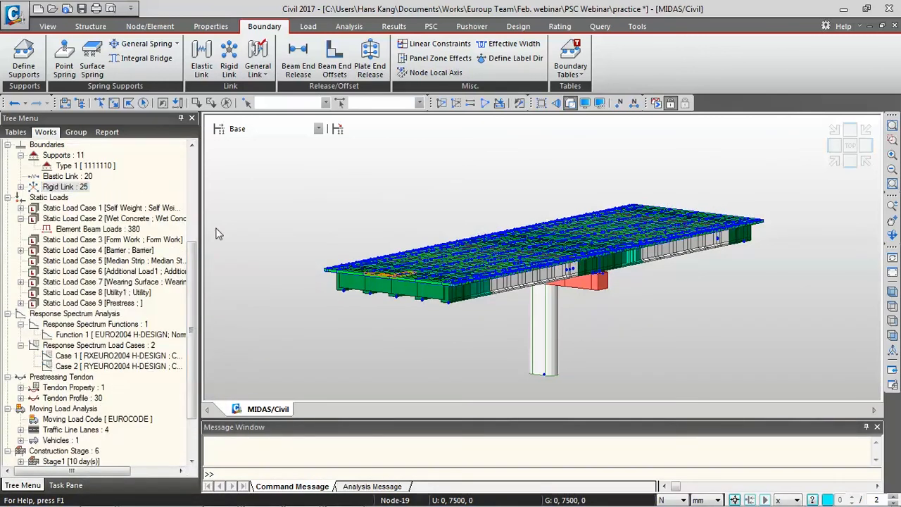
{"action": "scroll", "coordinate": [29, 211], "scroll_direction": "up", "scroll_amount": 4}
{"action": "middle_click_drag", "start_coordinate": [348, 172], "coordinate": [347, 190], "text": "ctrl"}
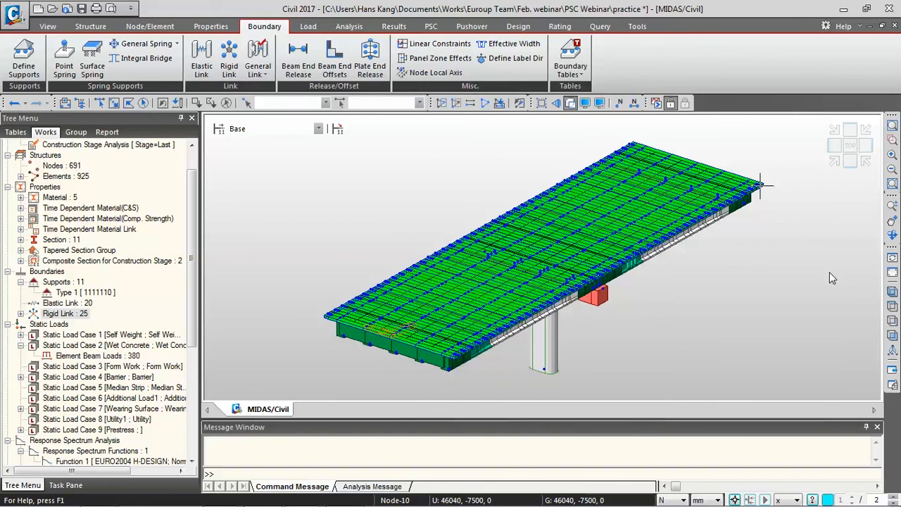
Switch to the analysed model 2. Completed Model(1) and inspect the bridge around the pier.
{"action": "key", "text": "alt+Tab"}
{"action": "key", "text": "alt+Tab"}
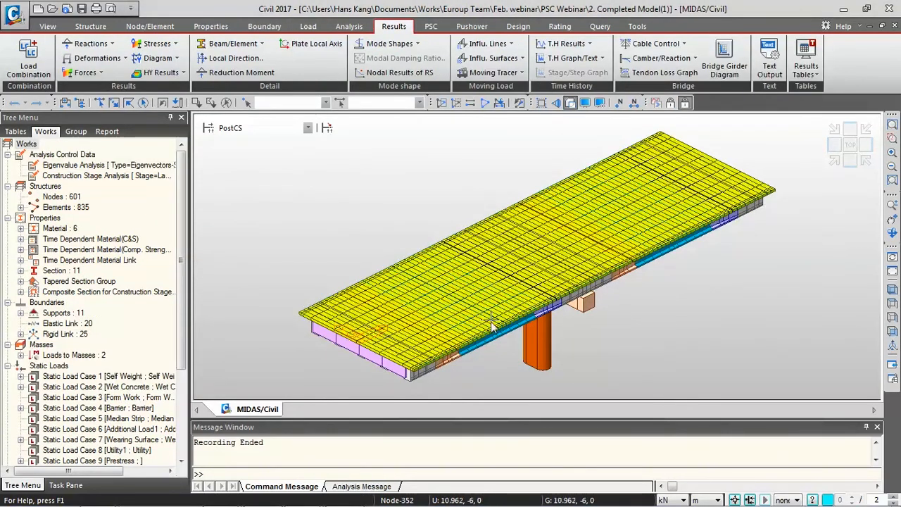
{"action": "middle_click_drag", "start_coordinate": [734, 272], "coordinate": [724, 275], "text": "ctrl"}
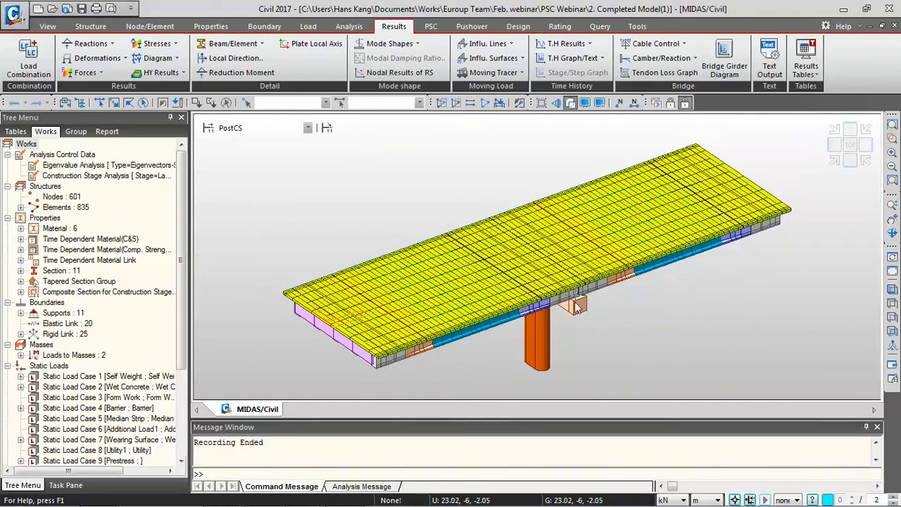
{"action": "scroll", "coordinate": [575, 290], "scroll_direction": "up", "scroll_amount": 1}
{"action": "scroll", "coordinate": [575, 290], "scroll_direction": "up", "scroll_amount": 2}
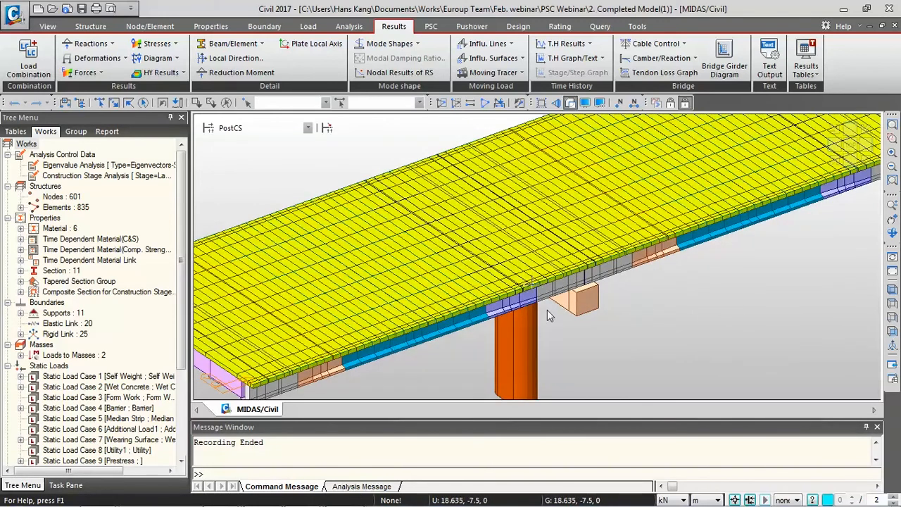
{"action": "scroll", "coordinate": [753, 253], "scroll_direction": "down", "scroll_amount": 3}
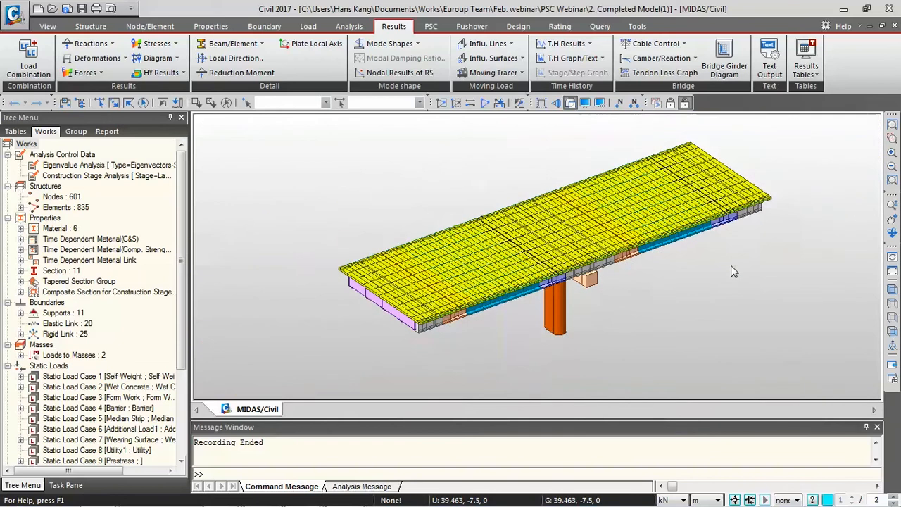
{"action": "middle_click_drag", "start_coordinate": [715, 257], "coordinate": [672, 278]}
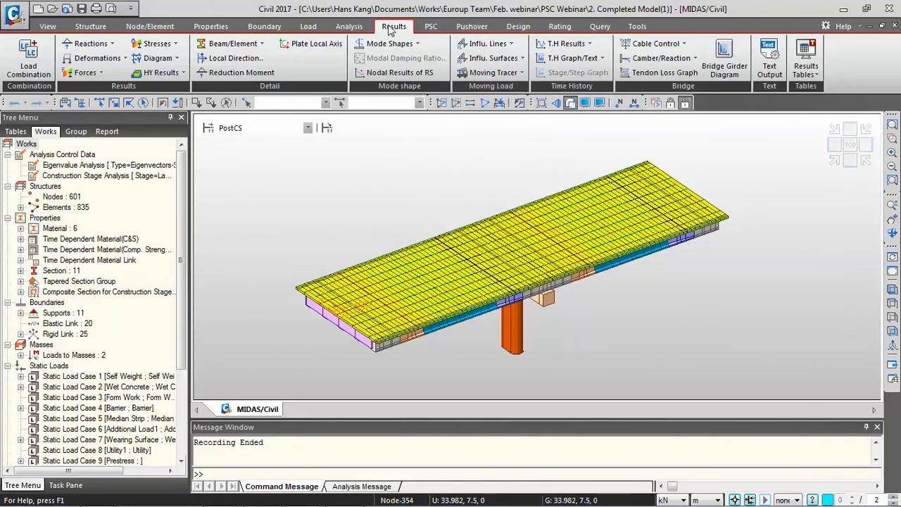
Review the Eurocode 0 options for automatically generating concrete design load combinations, and leave without generating any.
{"action": "left_click", "coordinate": [29, 57]}
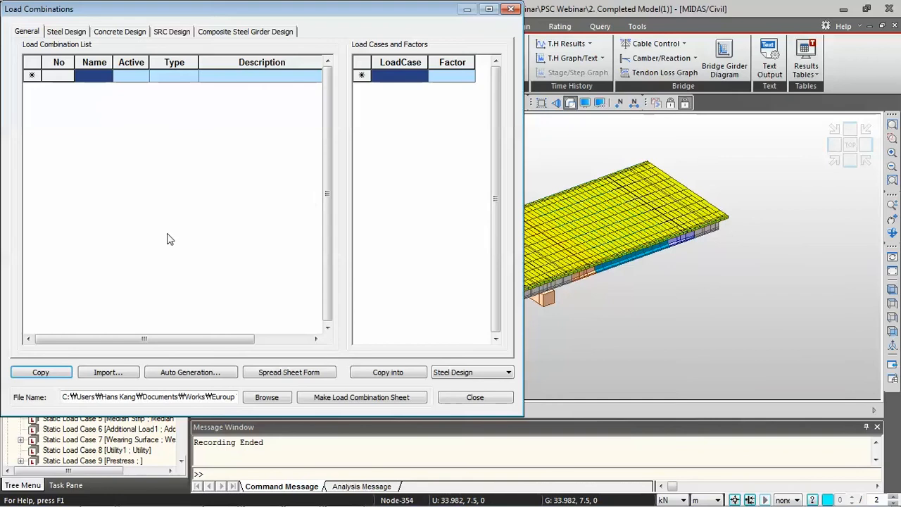
{"action": "left_click", "coordinate": [134, 33]}
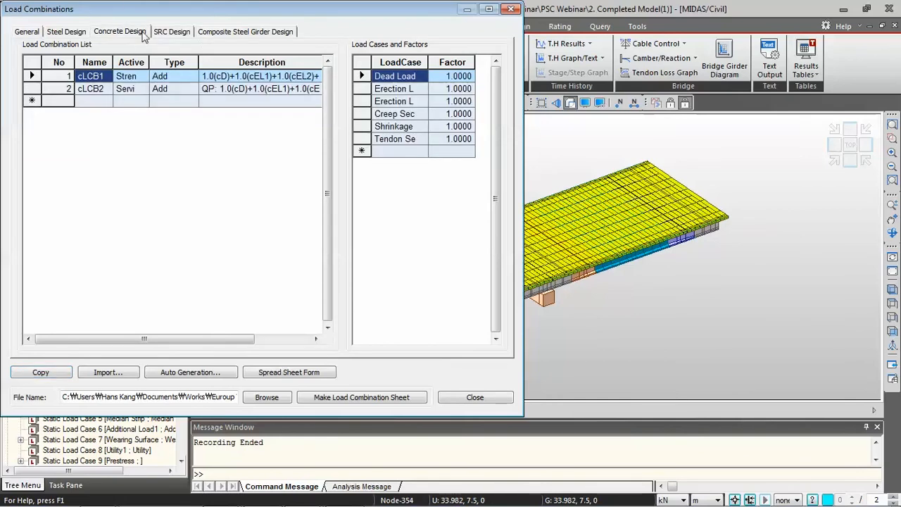
{"action": "left_click", "coordinate": [201, 372]}
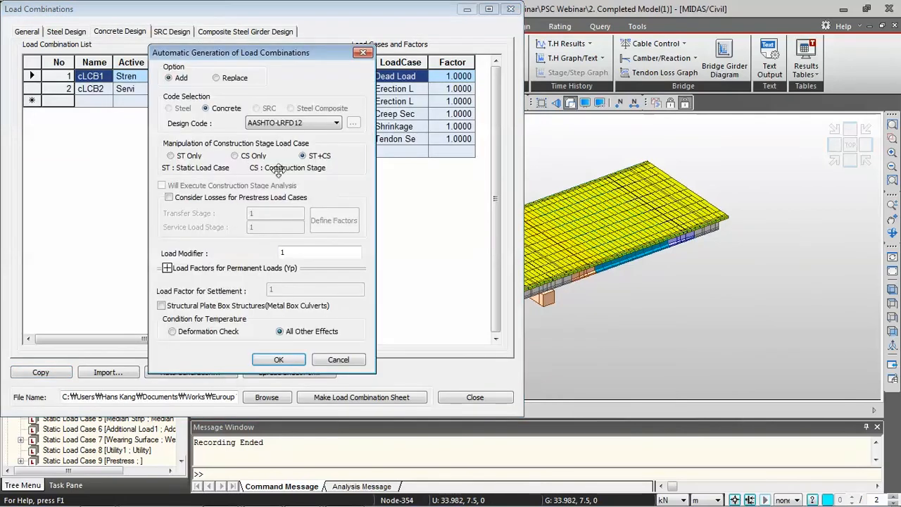
{"action": "left_click", "coordinate": [327, 124]}
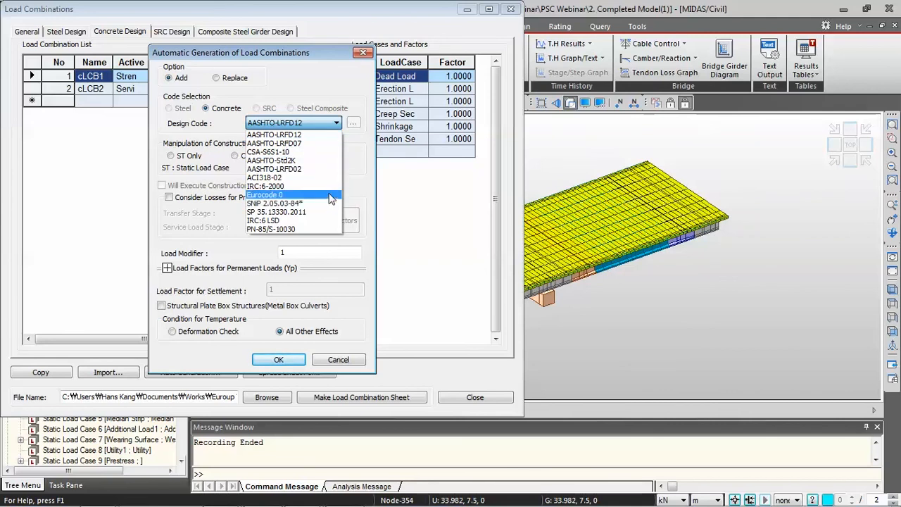
{"action": "left_click", "coordinate": [302, 194]}
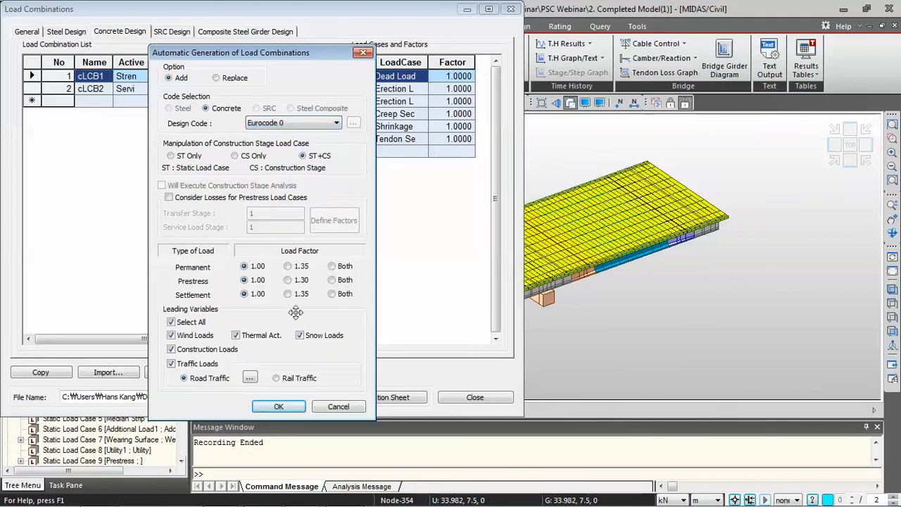
{"action": "left_click", "coordinate": [337, 408]}
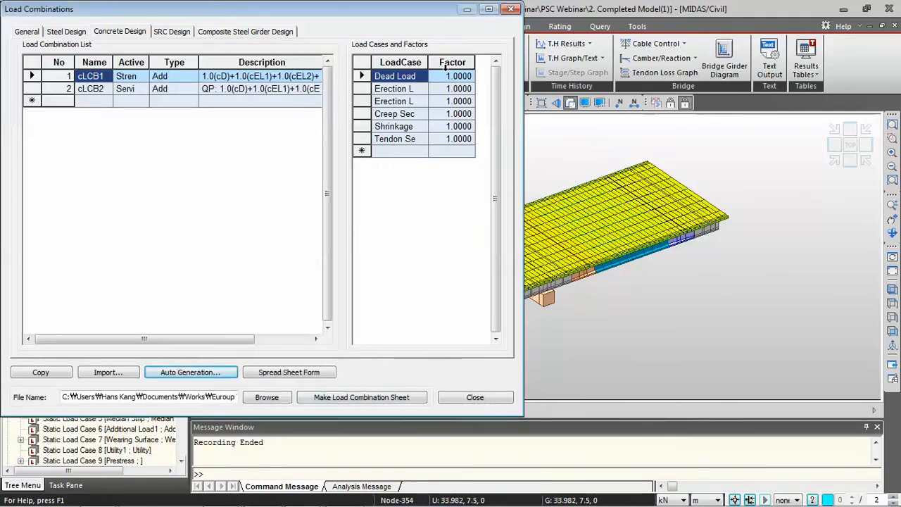
{"action": "left_click", "coordinate": [511, 8]}
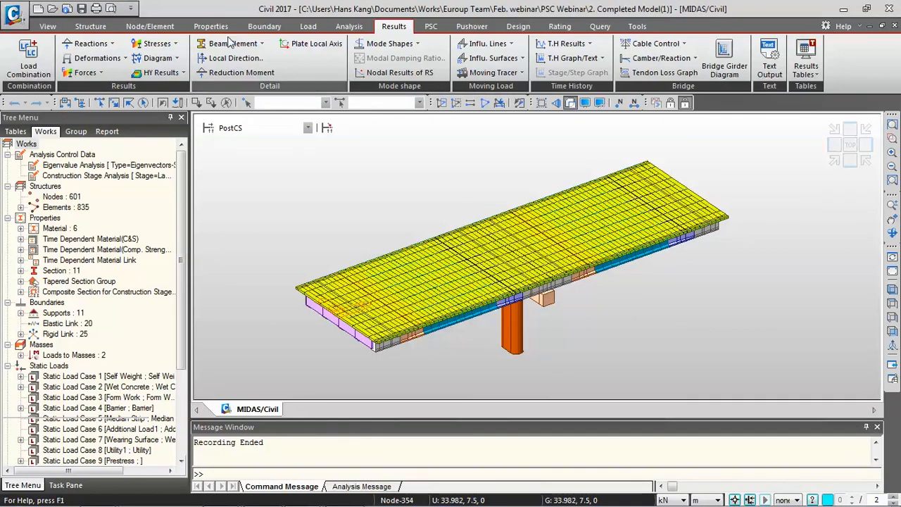
Add a concrete design load combination named LCB3 with Strength/Stress status and list the load cases available for it.
{"action": "left_click", "coordinate": [25, 67]}
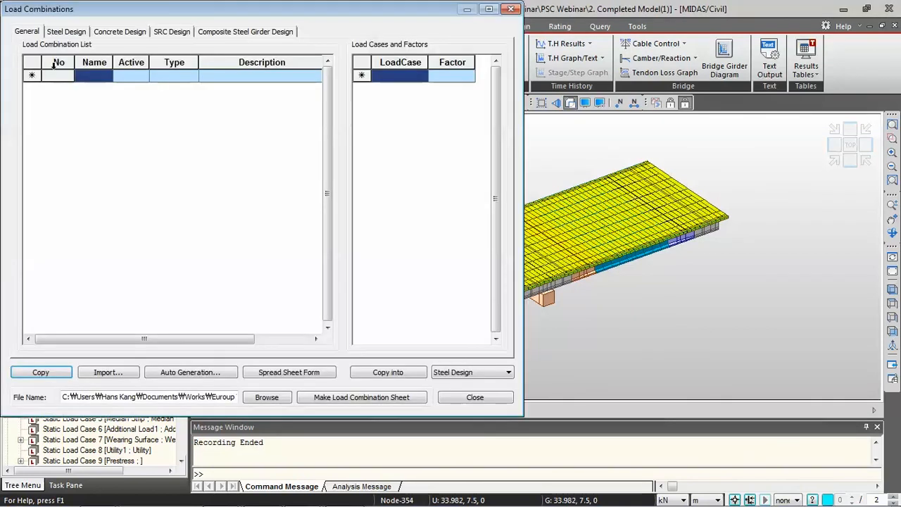
{"action": "left_click", "coordinate": [131, 33]}
{"action": "left_click", "coordinate": [107, 102]}
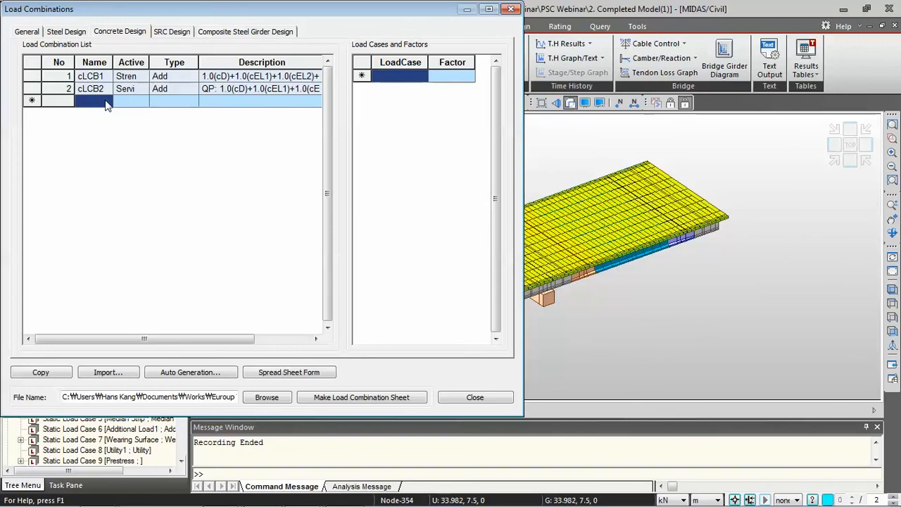
{"action": "type", "text": "LCB3"}
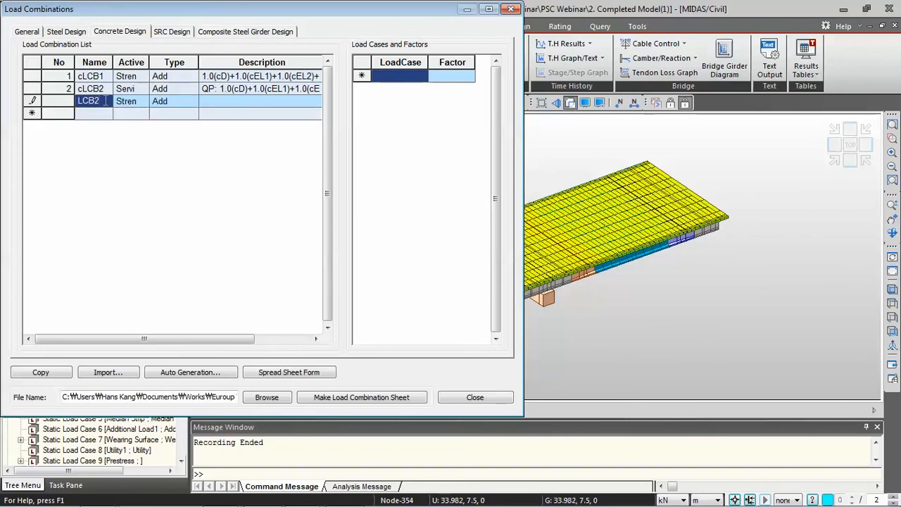
{"action": "left_click", "coordinate": [145, 102]}
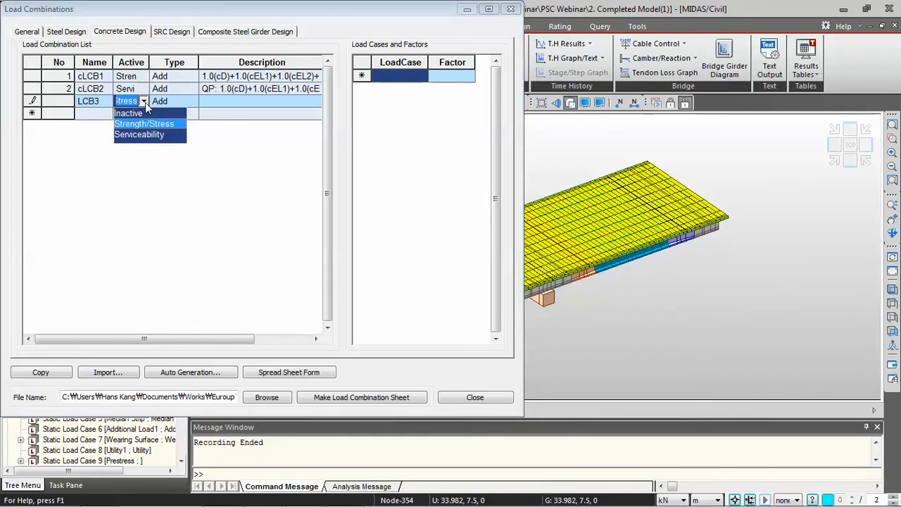
{"action": "left_click", "coordinate": [145, 102]}
{"action": "left_click", "coordinate": [238, 100]}
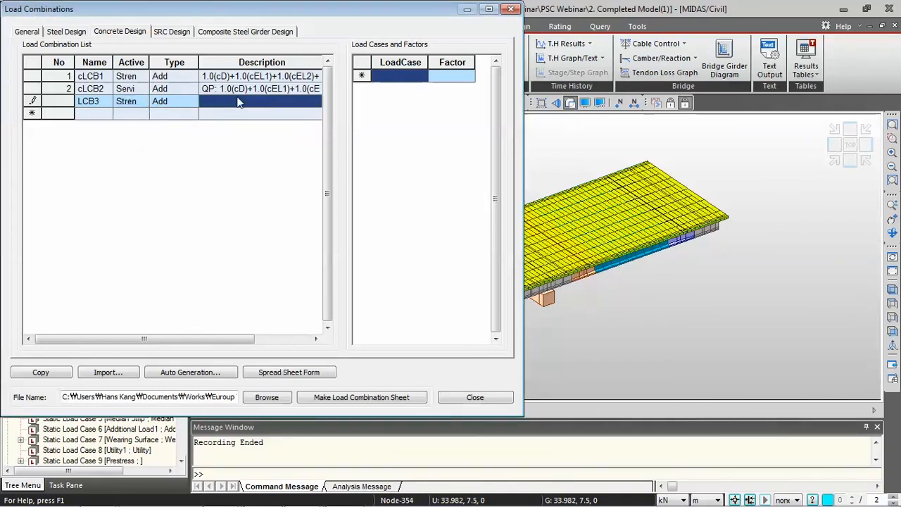
{"action": "left_click", "coordinate": [417, 79]}
{"action": "left_click", "coordinate": [421, 76]}
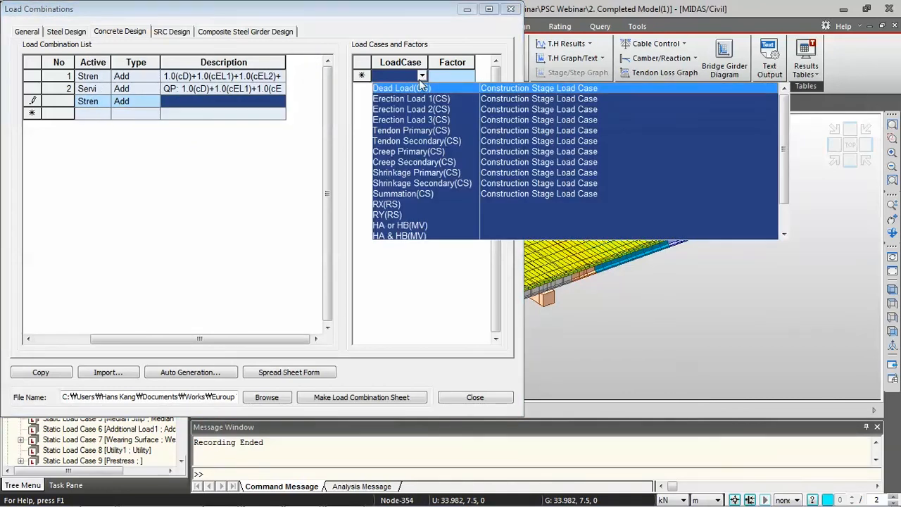
{"action": "left_click_drag", "start_coordinate": [348, 120], "coordinate": [397, 106]}
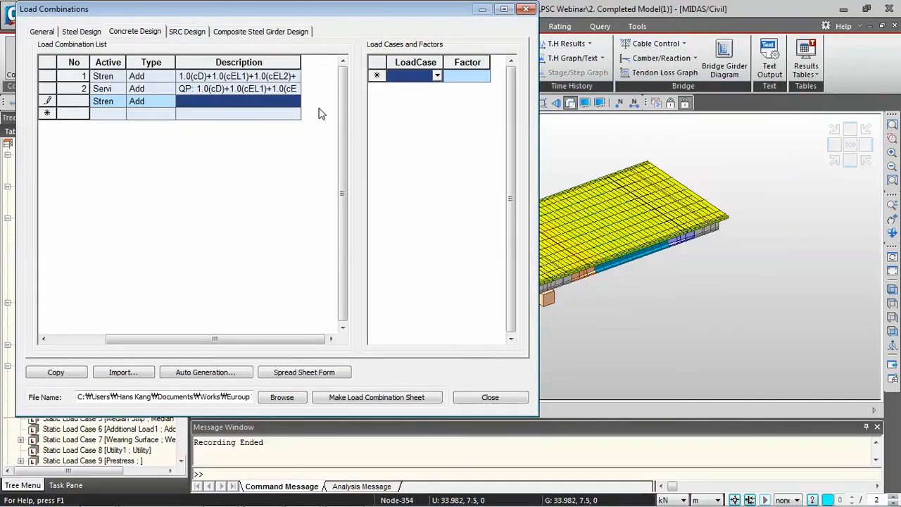
Delete the LCB3 combination and close the load combination definition.
{"action": "left_click", "coordinate": [73, 104]}
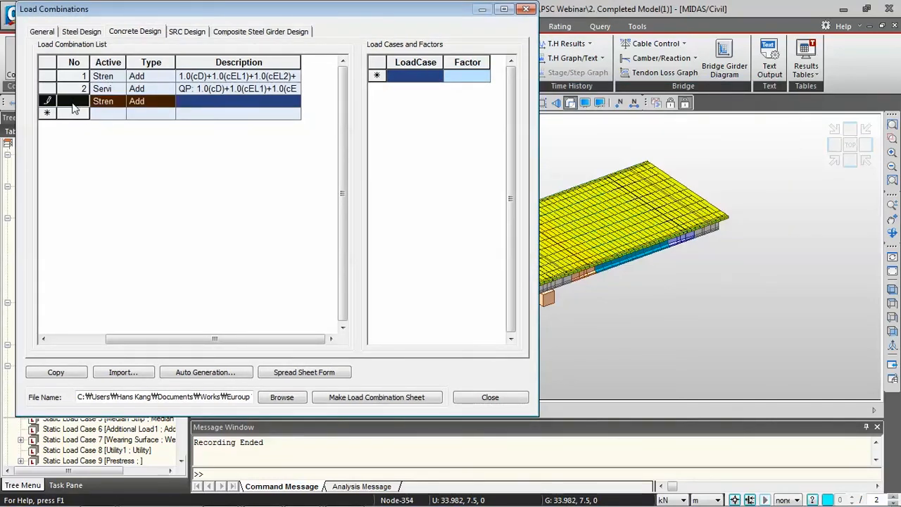
{"action": "key", "text": "Delete"}
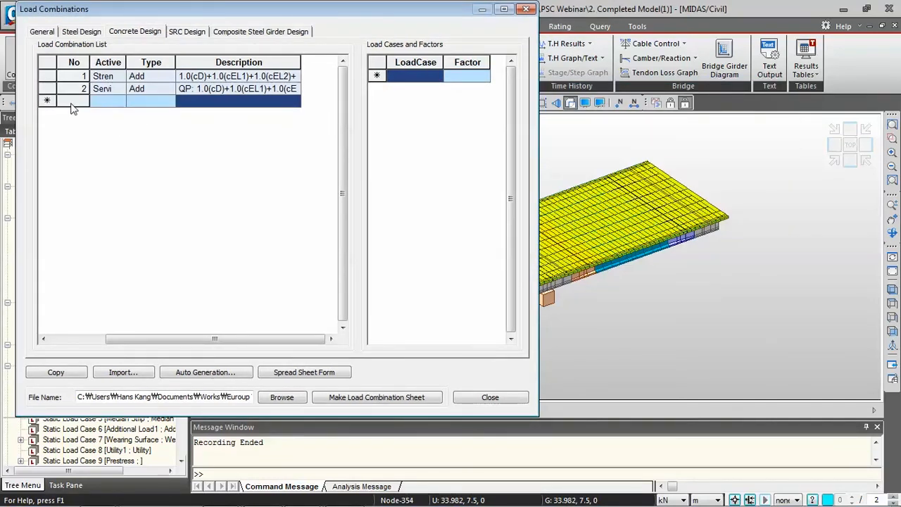
{"action": "left_click", "coordinate": [526, 9]}
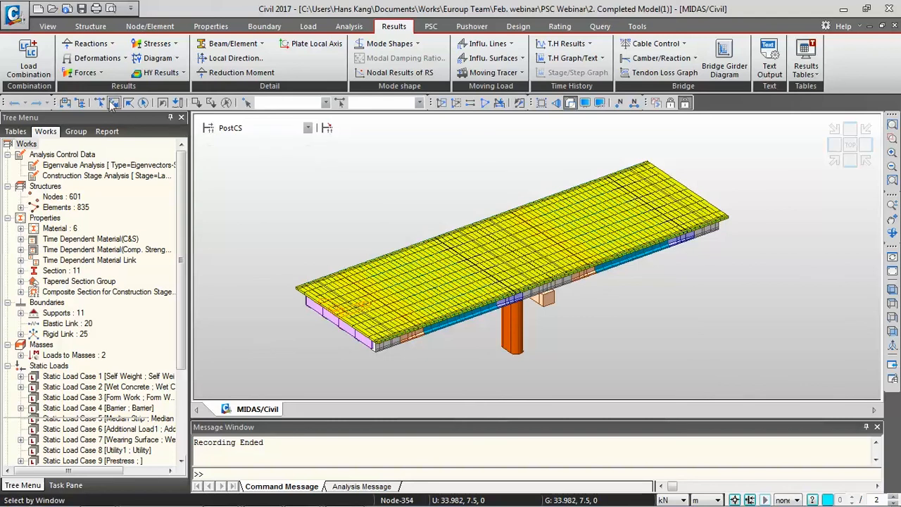
Display the beam diagram of moment My for combination cLCB1, with solid fill, contour and legend.
{"action": "left_click", "coordinate": [85, 72]}
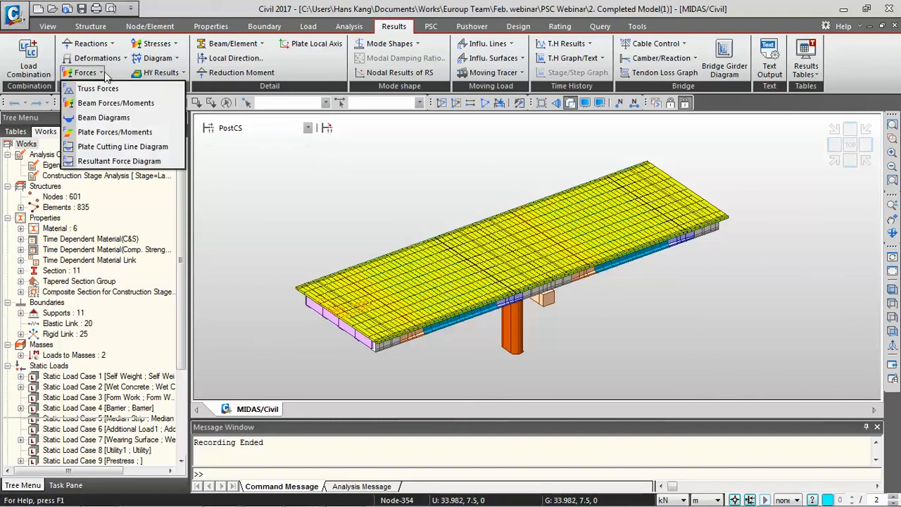
{"action": "left_click", "coordinate": [128, 118]}
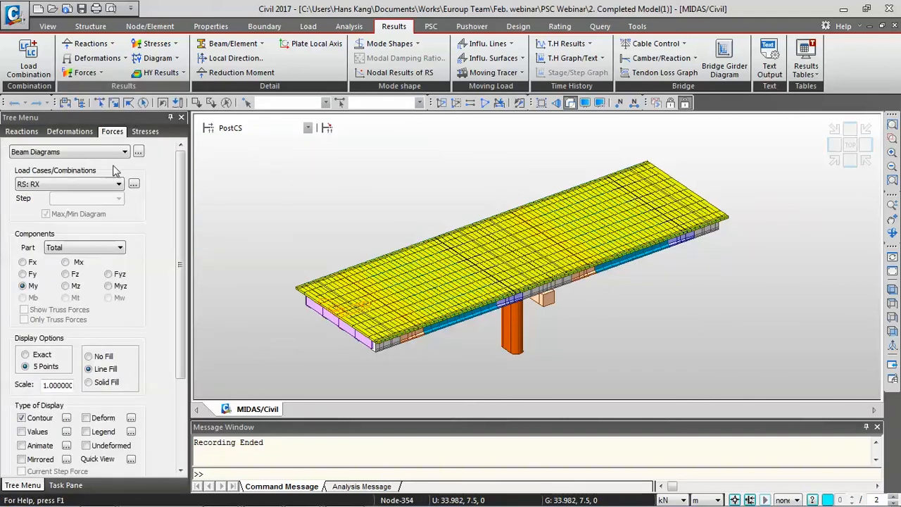
{"action": "left_click", "coordinate": [116, 184]}
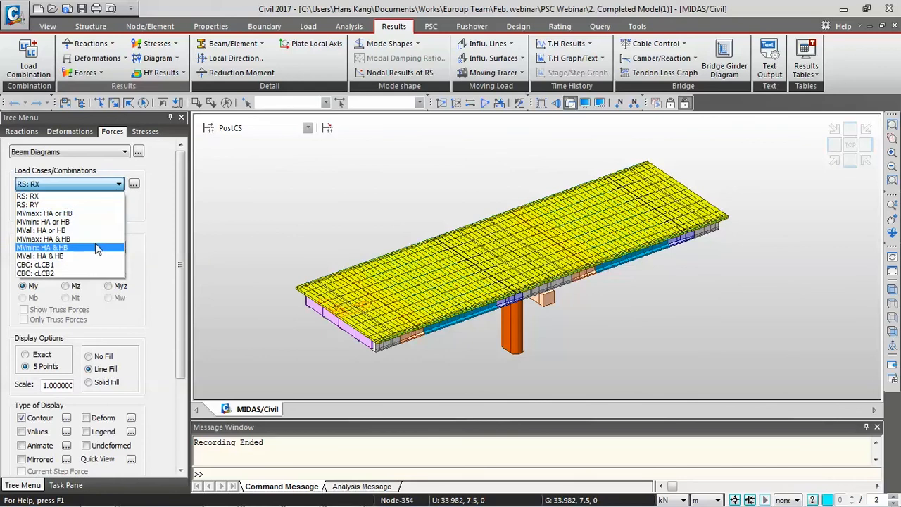
{"action": "left_click", "coordinate": [95, 274]}
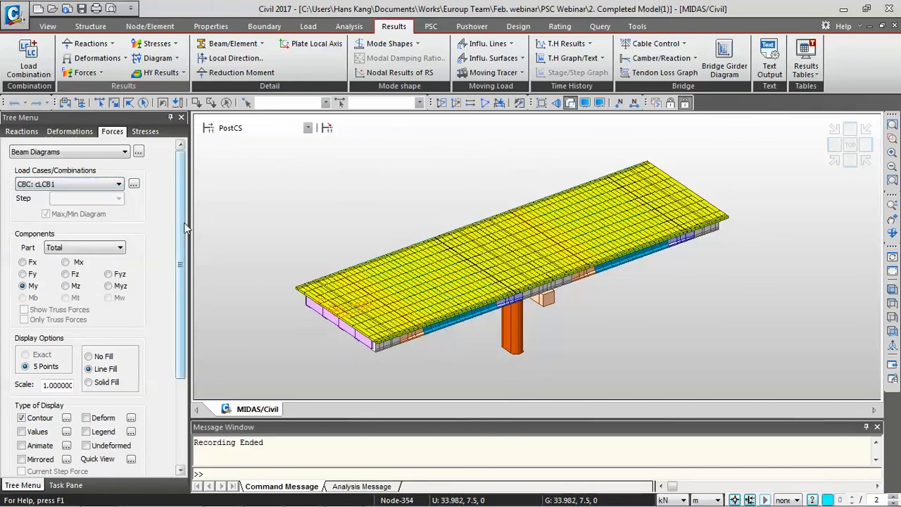
{"action": "scroll", "coordinate": [104, 324], "scroll_direction": "down", "scroll_amount": 3}
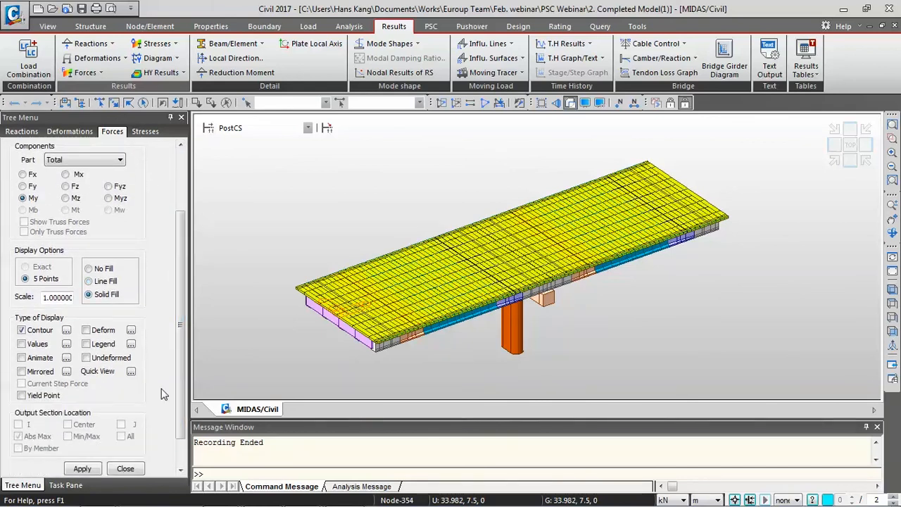
{"action": "left_click", "coordinate": [86, 344]}
{"action": "left_click", "coordinate": [82, 468]}
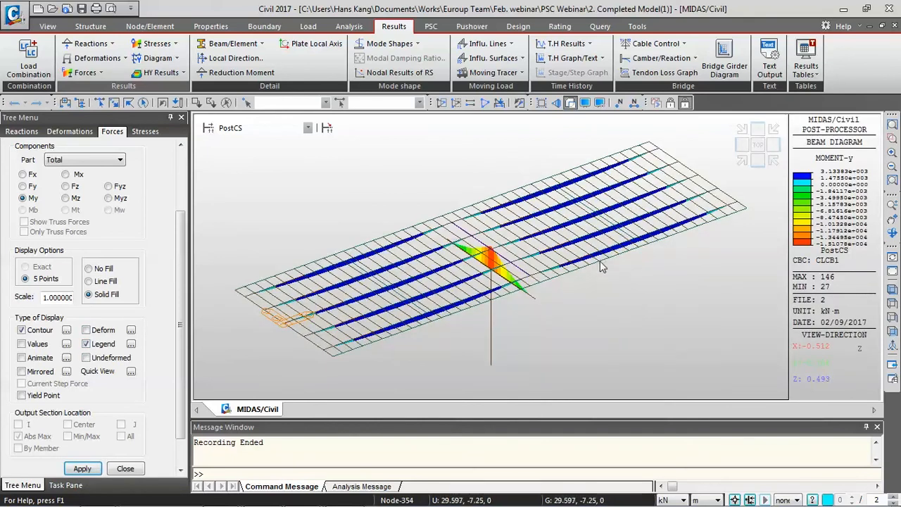
Switch the cLCB1 beam diagram to the shear force component Fz.
{"action": "scroll", "coordinate": [604, 306], "scroll_direction": "up", "scroll_amount": 3}
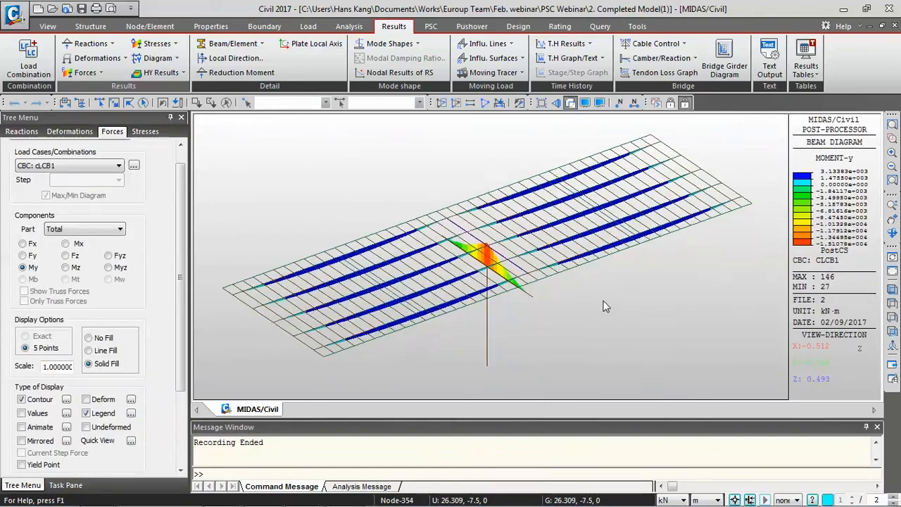
{"action": "middle_click_drag", "start_coordinate": [583, 279], "coordinate": [673, 341]}
{"action": "scroll", "coordinate": [637, 256], "scroll_direction": "down", "scroll_amount": 4}
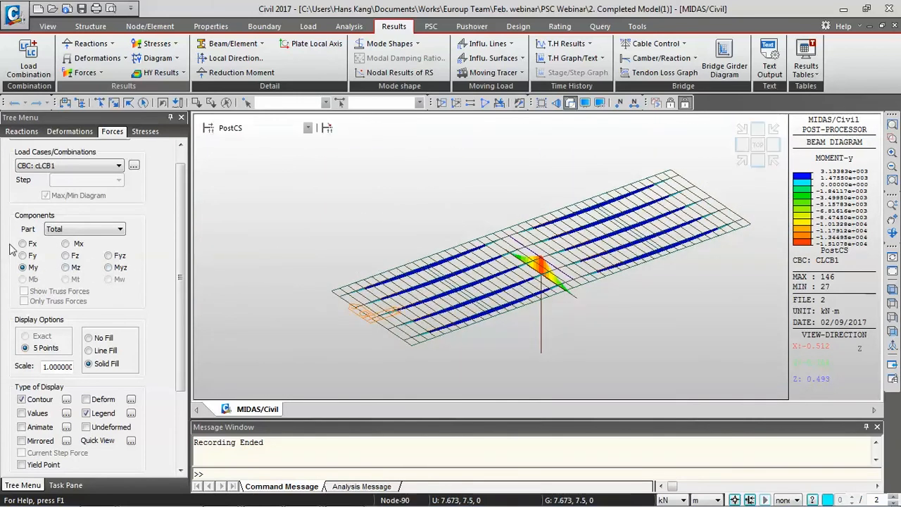
{"action": "left_click", "coordinate": [66, 256]}
{"action": "scroll", "coordinate": [141, 317], "scroll_direction": "down", "scroll_amount": 3}
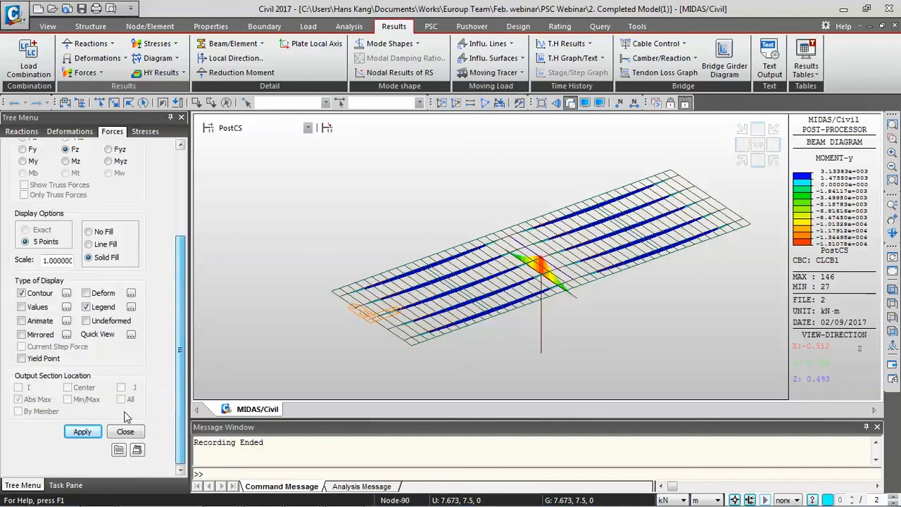
{"action": "left_click", "coordinate": [83, 432]}
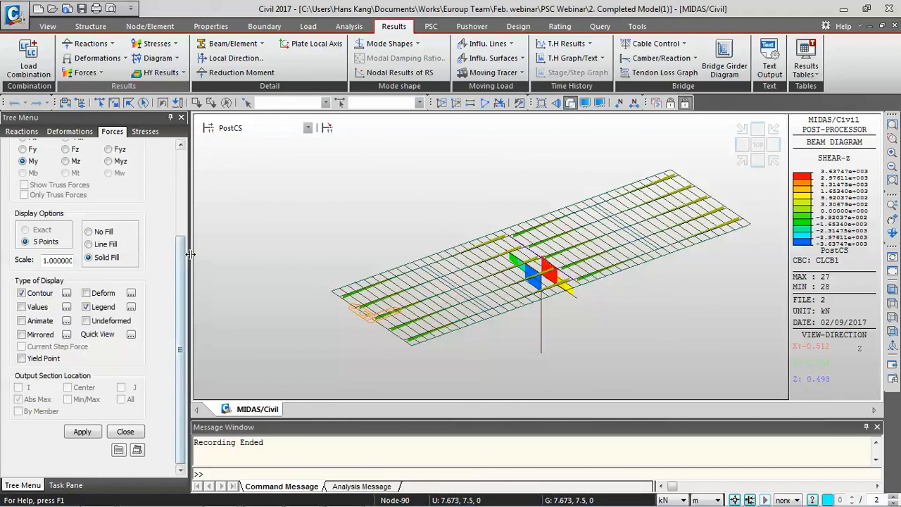
Return the beam diagram to moment My and check which load cases and combinations are available for it.
{"action": "left_click_drag", "start_coordinate": [189, 254], "coordinate": [189, 263]}
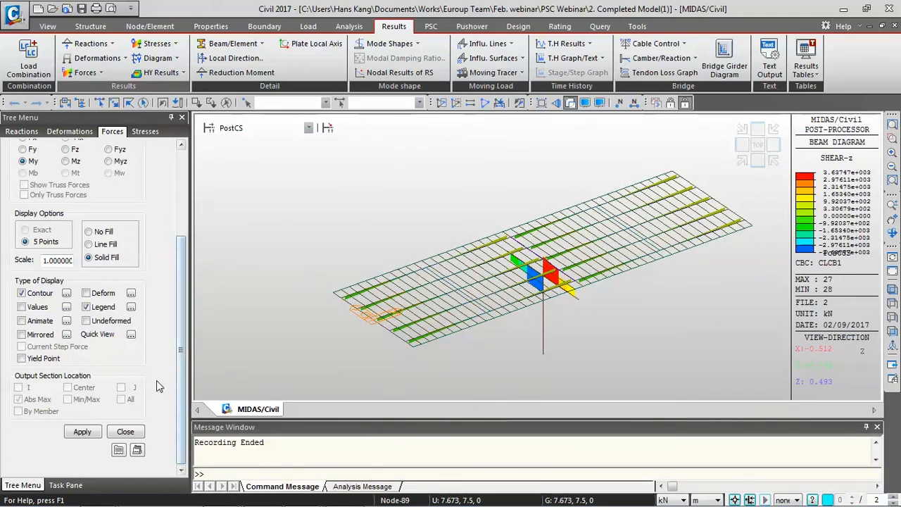
{"action": "left_click", "coordinate": [96, 433]}
{"action": "left_click_drag", "start_coordinate": [182, 328], "coordinate": [181, 184]}
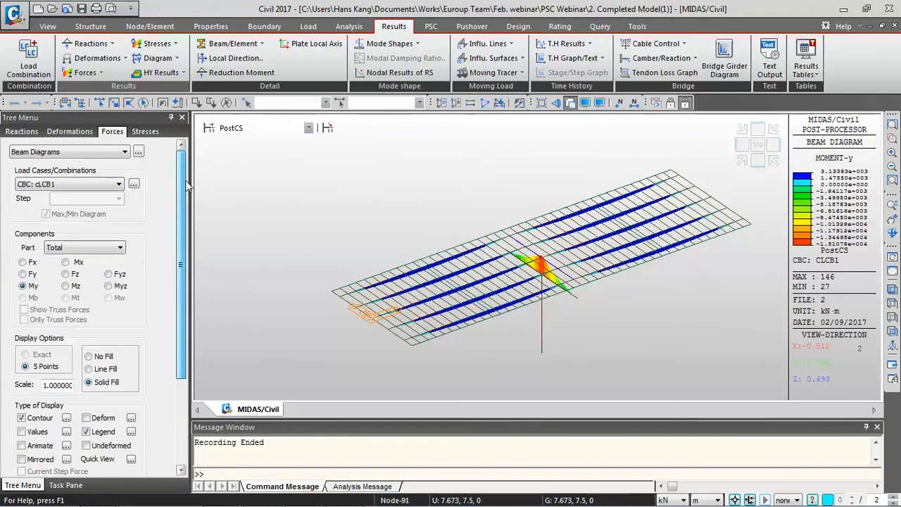
{"action": "left_click", "coordinate": [90, 182]}
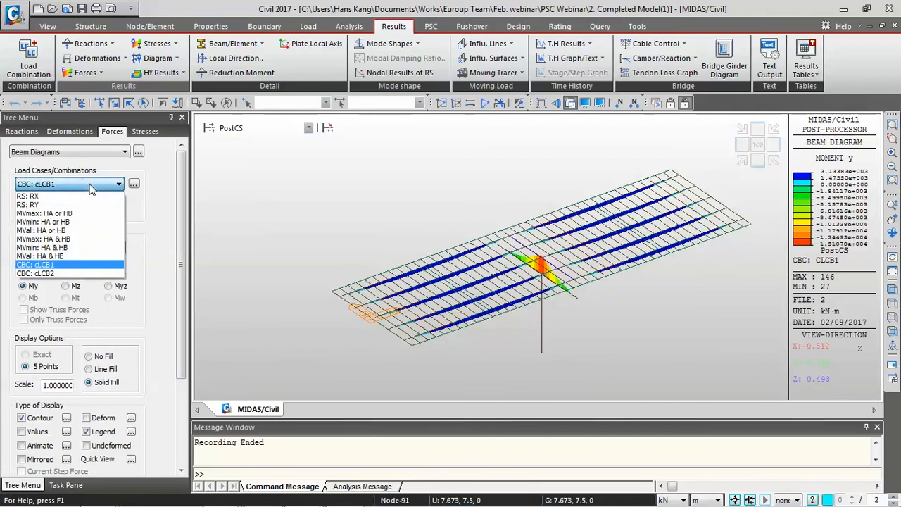
{"action": "left_click", "coordinate": [204, 152]}
Show the My beam diagram for construction stage Stage1 under CS: Dead Load, and enlarge the model view by shrinking the message area.
{"action": "left_click", "coordinate": [272, 131]}
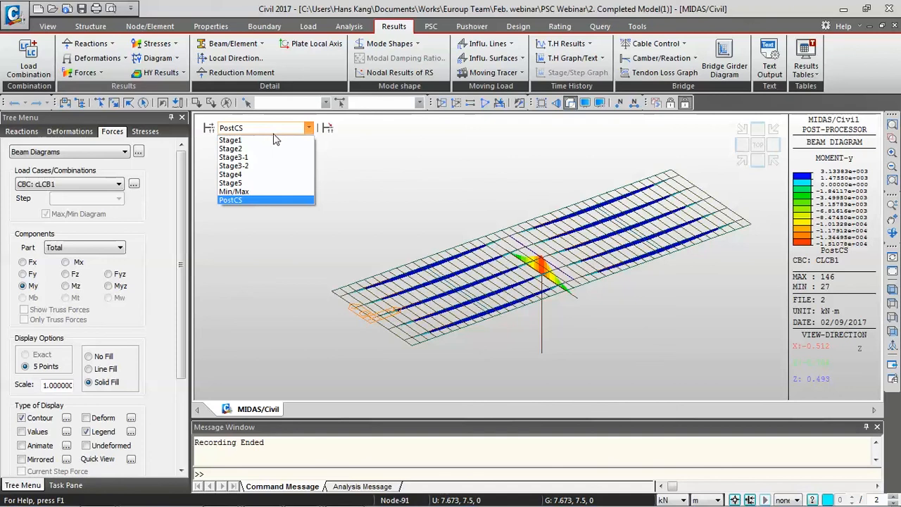
{"action": "left_click", "coordinate": [274, 140]}
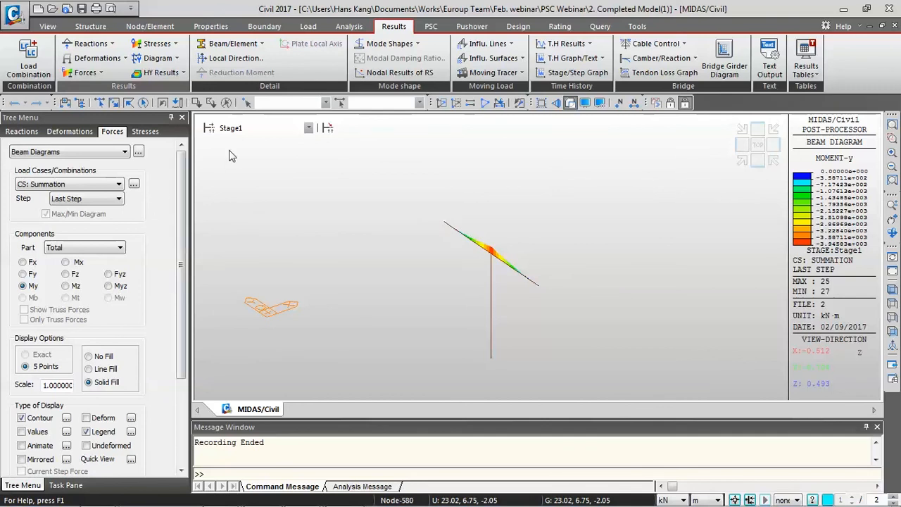
{"action": "left_click", "coordinate": [109, 185]}
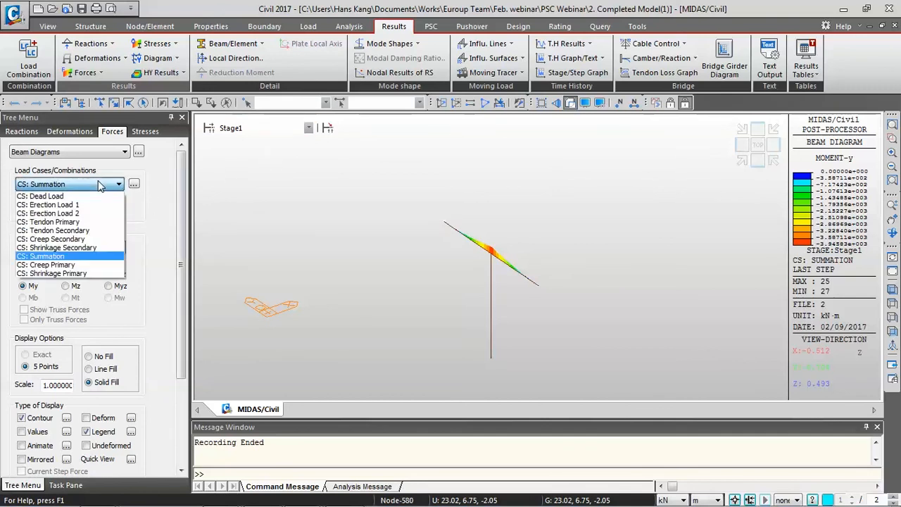
{"action": "left_click", "coordinate": [97, 197]}
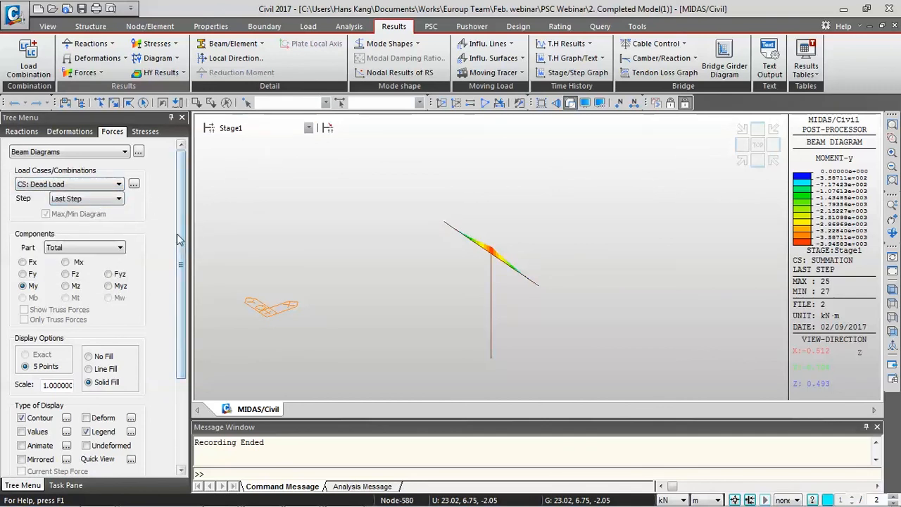
{"action": "left_click_drag", "start_coordinate": [177, 234], "coordinate": [163, 343]}
{"action": "left_click", "coordinate": [78, 431]}
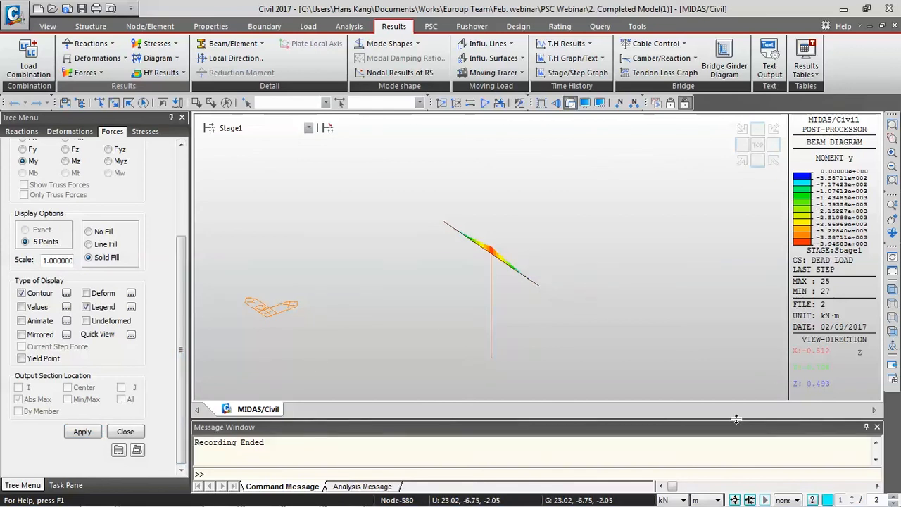
{"action": "left_click_drag", "start_coordinate": [720, 427], "coordinate": [721, 460]}
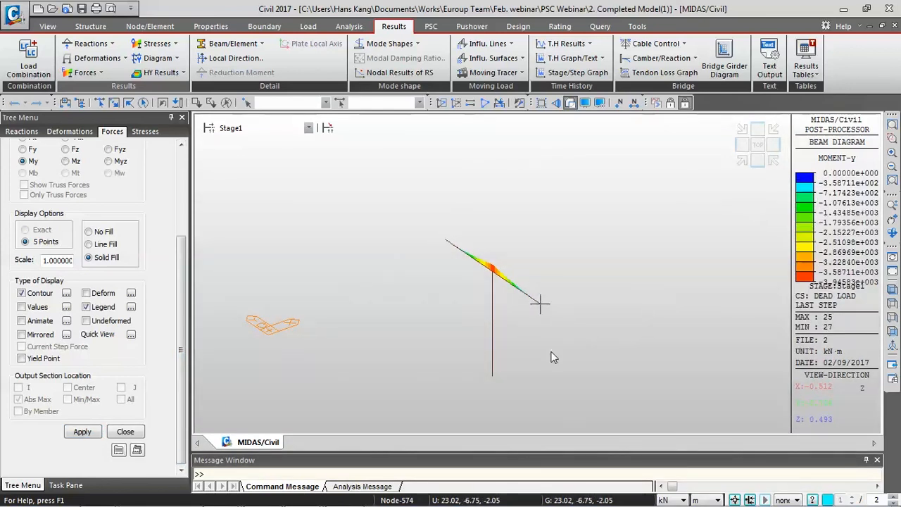
Step the dead load moment diagram through construction stages Stage2, Stage3-1, Stage3-2, Stage4 and Stage5.
{"action": "left_click", "coordinate": [308, 128]}
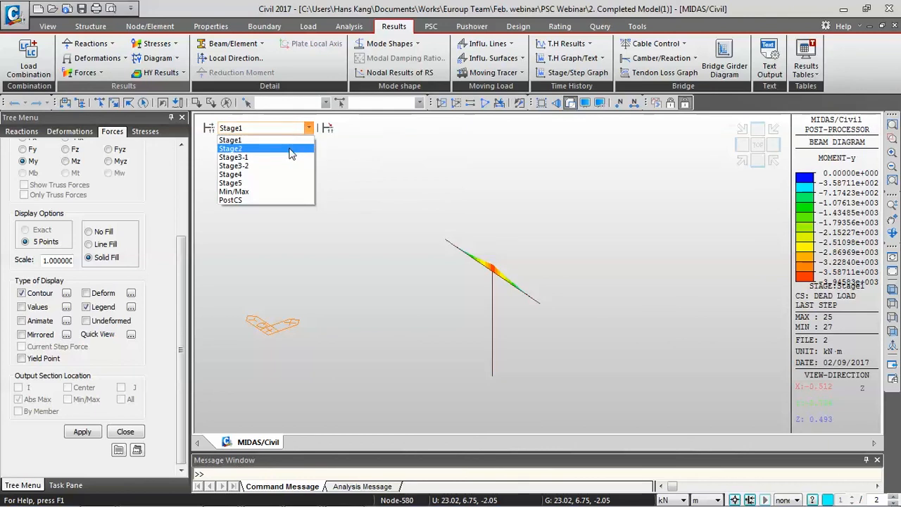
{"action": "left_click", "coordinate": [292, 150]}
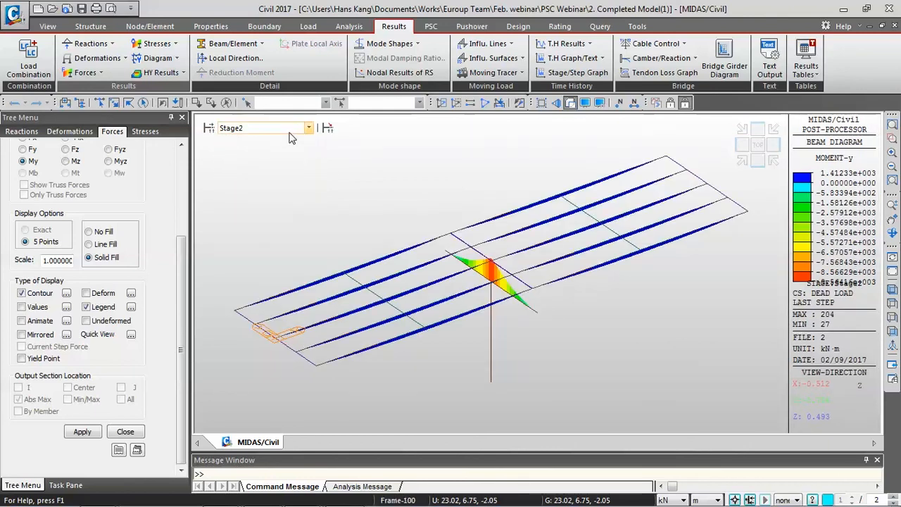
{"action": "left_click", "coordinate": [308, 127]}
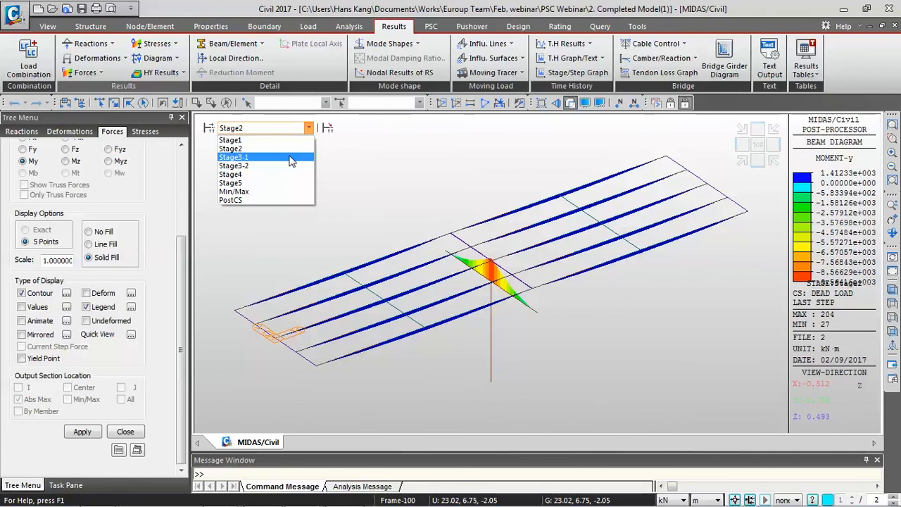
{"action": "left_click", "coordinate": [292, 157]}
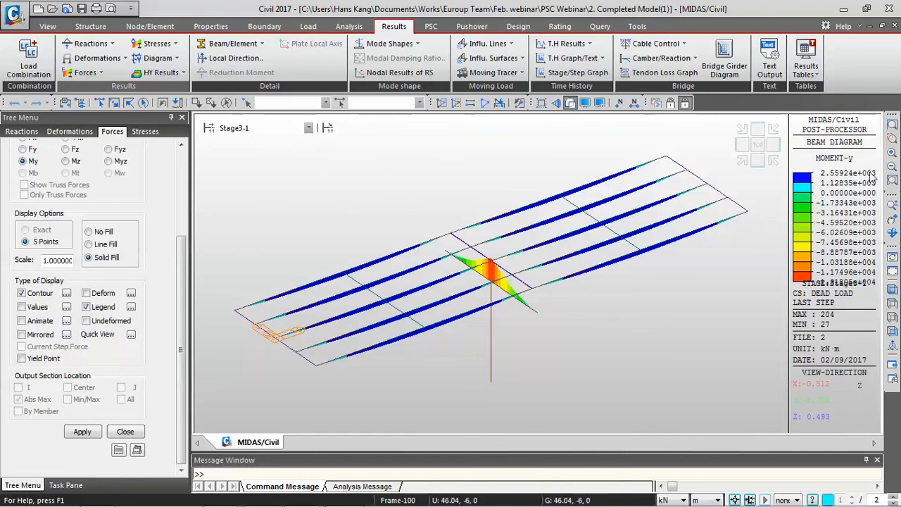
{"action": "left_click", "coordinate": [299, 133]}
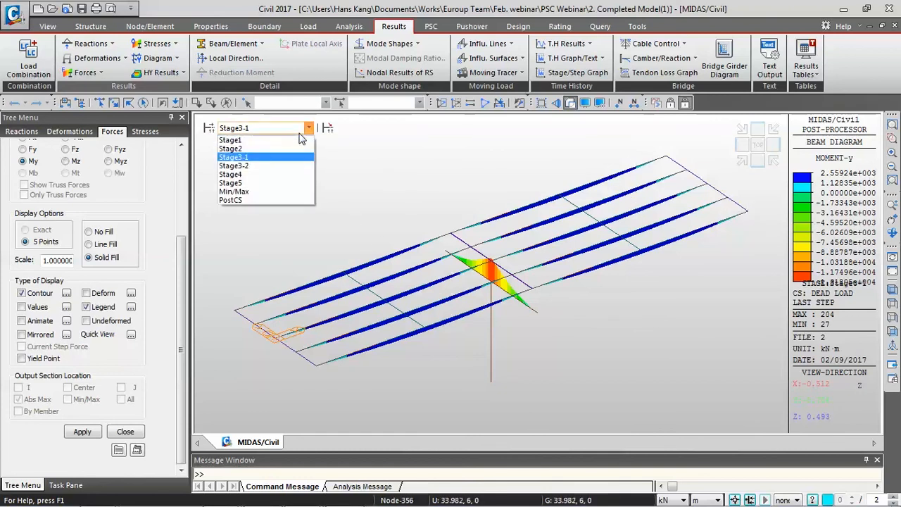
{"action": "left_click", "coordinate": [288, 166]}
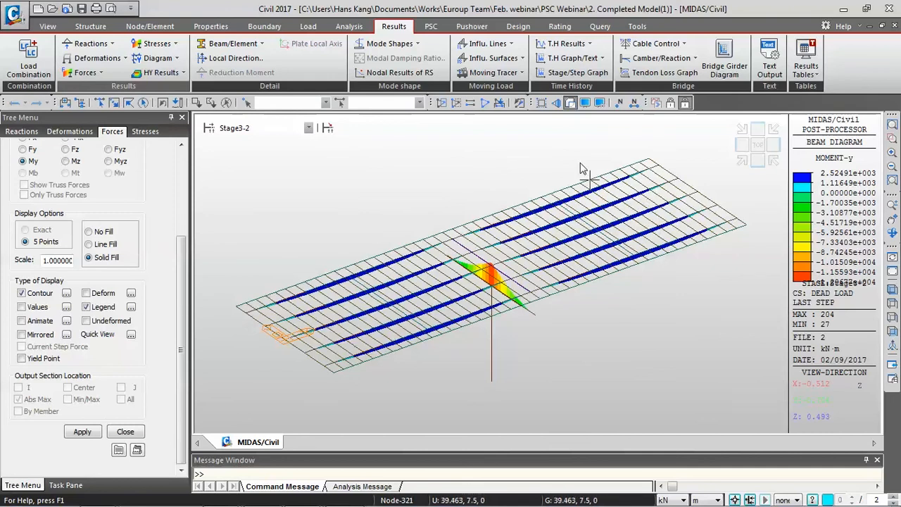
{"action": "left_click", "coordinate": [308, 128]}
{"action": "left_click", "coordinate": [296, 181]}
{"action": "left_click", "coordinate": [308, 128]}
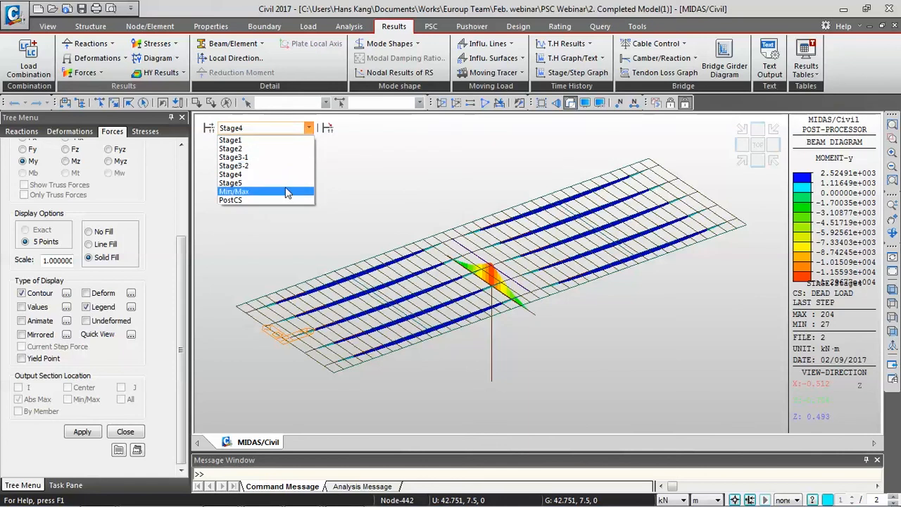
{"action": "left_click", "coordinate": [290, 183]}
Review the construction stage load cases available for the Stage5 beam diagram, keeping CS: Dead Load selected.
{"action": "left_click_drag", "start_coordinate": [179, 268], "coordinate": [180, 169]}
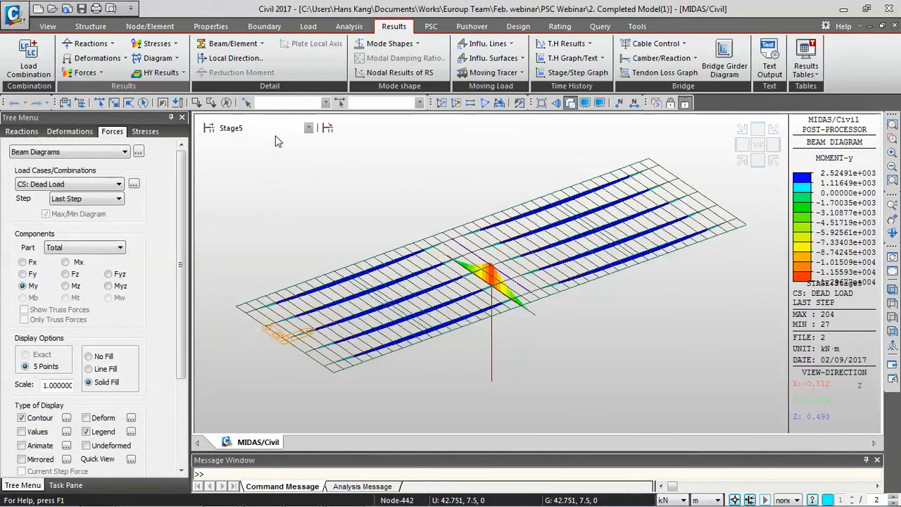
{"action": "left_click", "coordinate": [110, 184]}
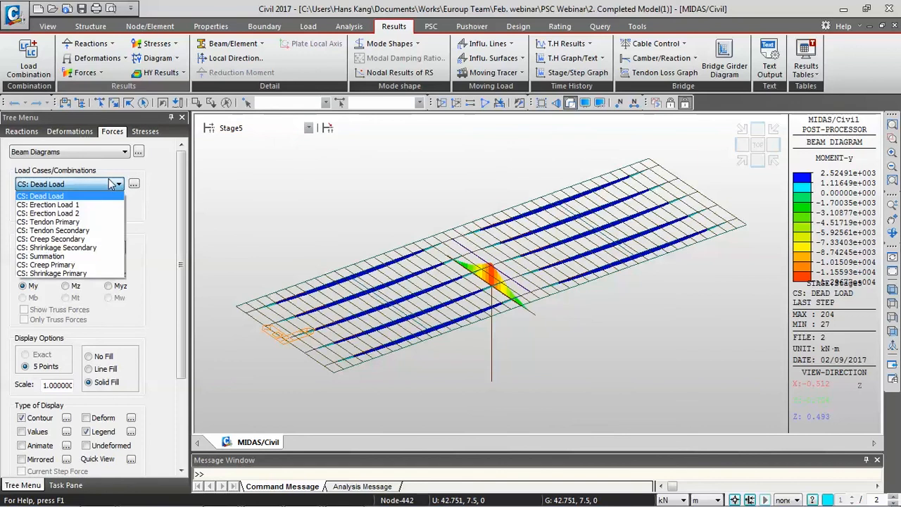
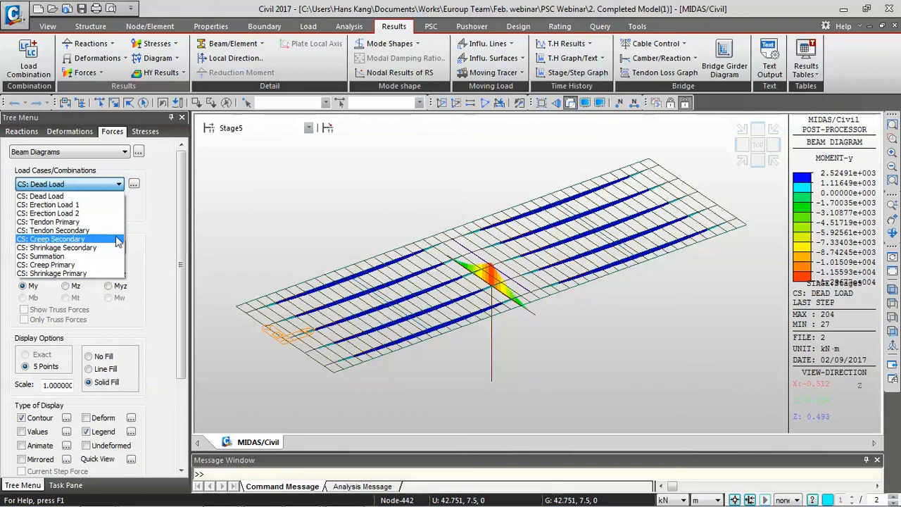
{"action": "left_click", "coordinate": [166, 229]}
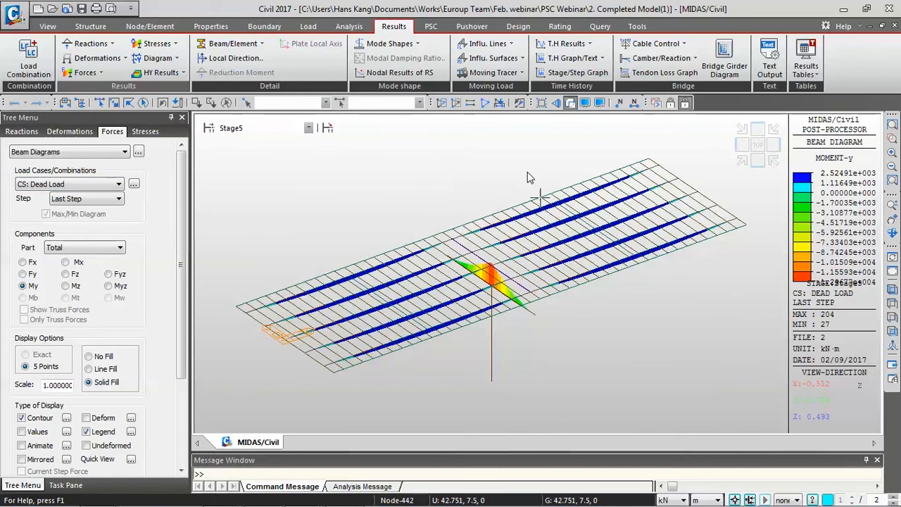
Generate the Beam Force results table by section part for the construction stage composite sections, for Dead Load(CS) at Stage5.
{"action": "left_click", "coordinate": [818, 73]}
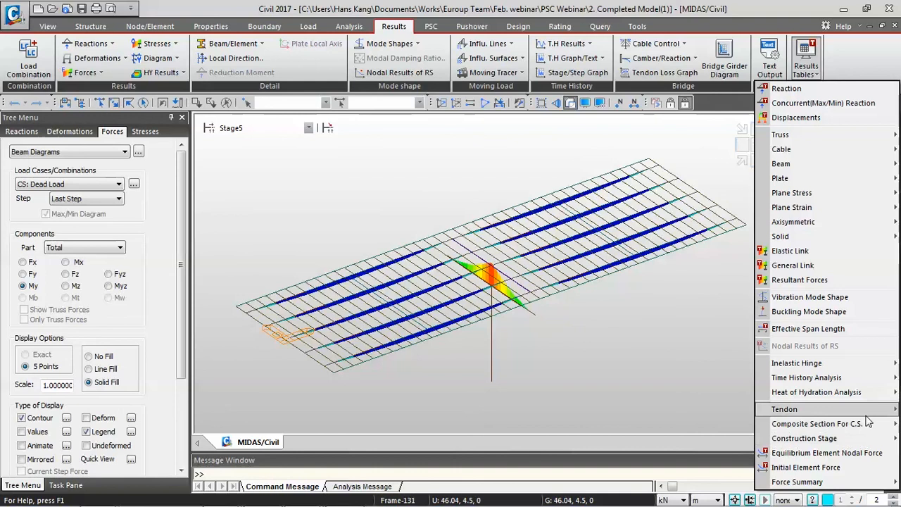
{"action": "mouse_move", "coordinate": [870, 429]}
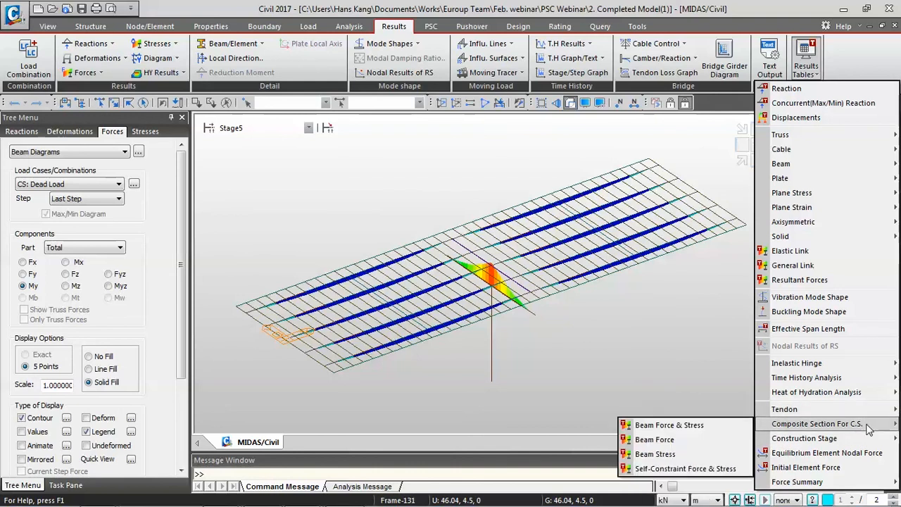
{"action": "left_click", "coordinate": [725, 439]}
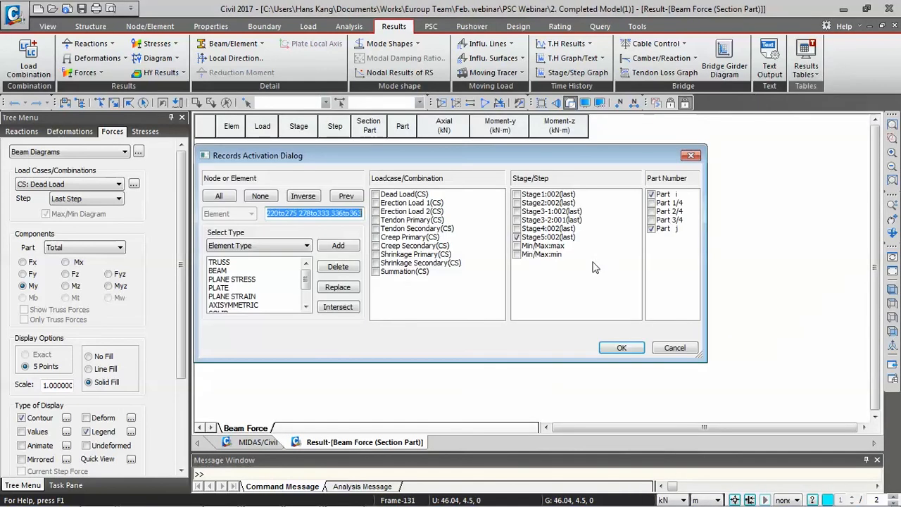
{"action": "left_click", "coordinate": [375, 194]}
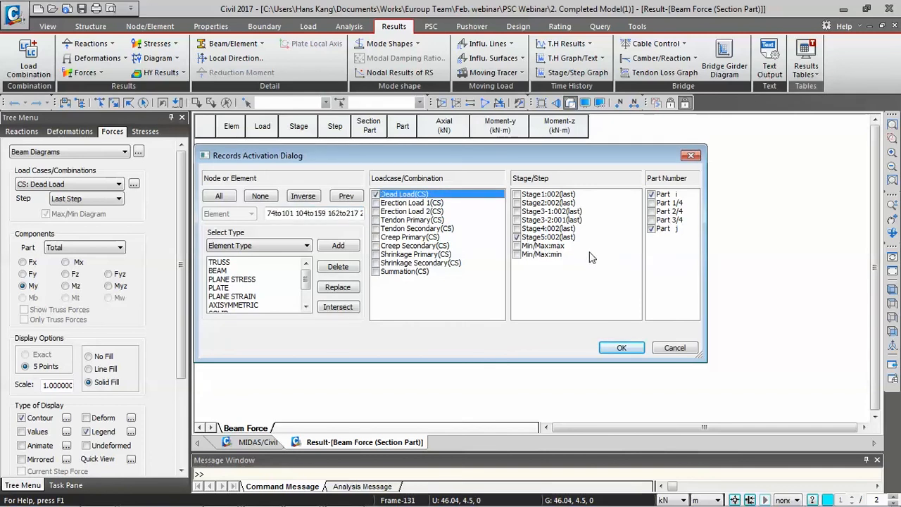
{"action": "left_click", "coordinate": [622, 348]}
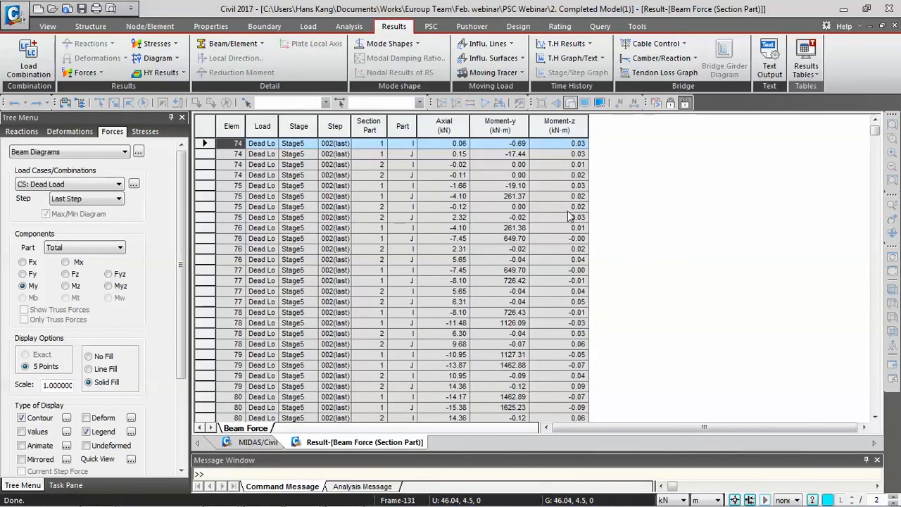
Examine the Beam Force table by section part and select the rows from element 83 to the first row of element 87.
{"action": "left_click", "coordinate": [584, 238]}
{"action": "scroll", "coordinate": [584, 232], "scroll_direction": "down", "scroll_amount": 4}
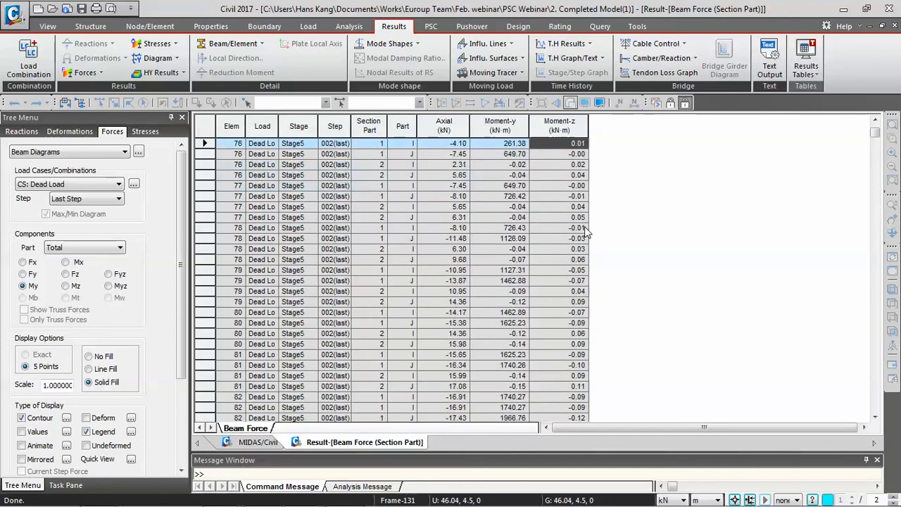
{"action": "scroll", "coordinate": [584, 232], "scroll_direction": "down", "scroll_amount": 6}
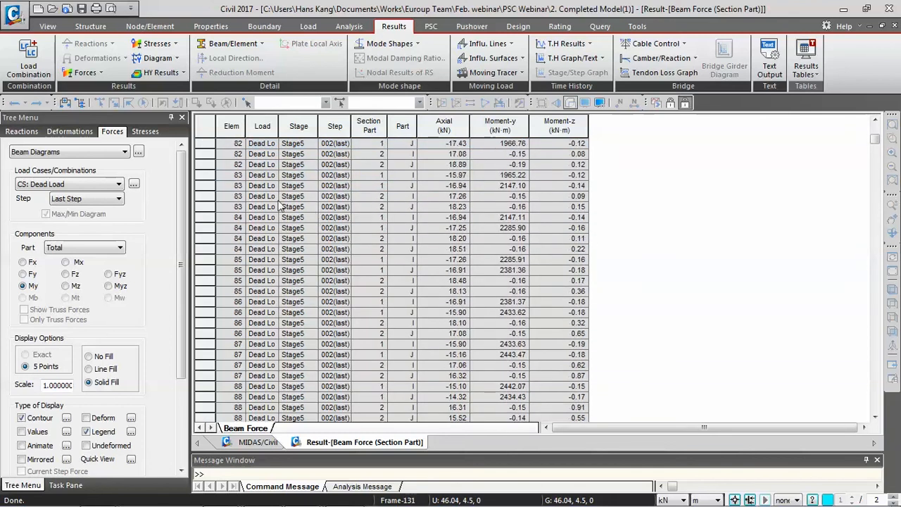
{"action": "left_click_drag", "start_coordinate": [259, 195], "coordinate": [565, 320]}
{"action": "left_click", "coordinate": [565, 314]}
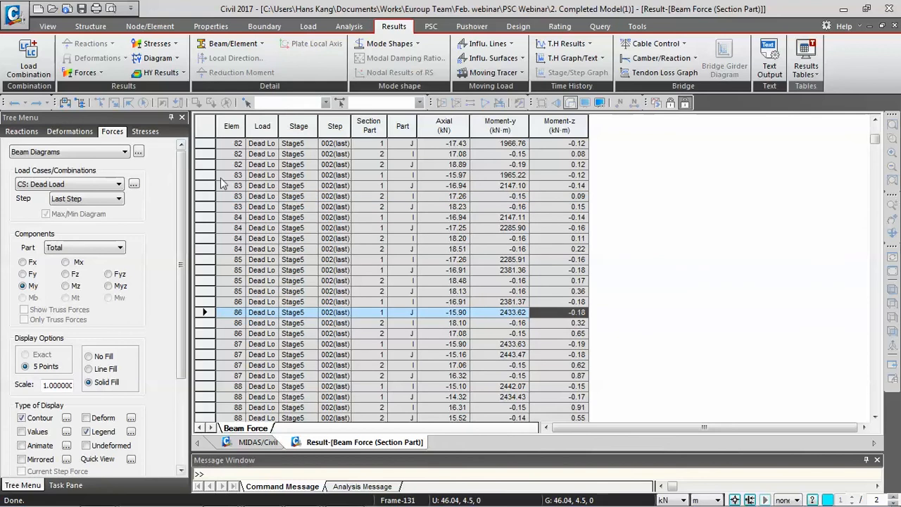
{"action": "left_click_drag", "start_coordinate": [232, 176], "coordinate": [569, 346]}
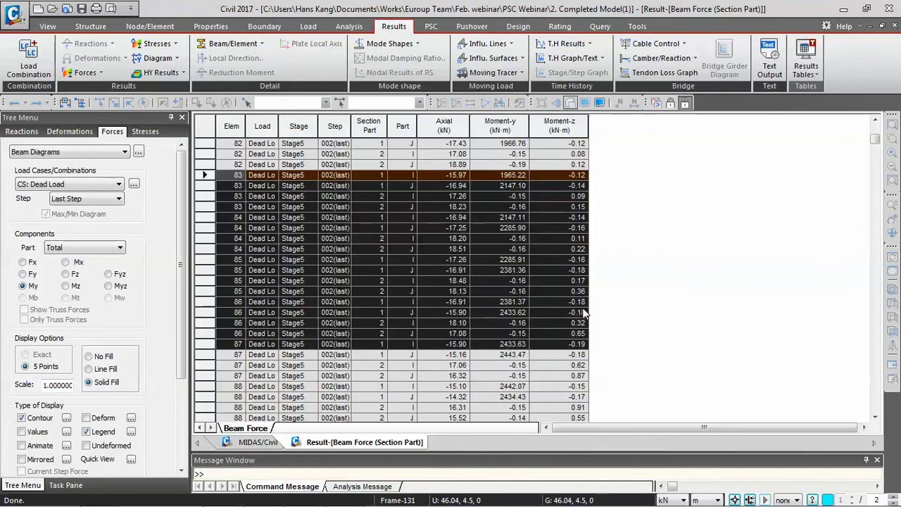
Review the table commands available for the selected rows, including Export to Excel, and close the Beam Force table.
{"action": "right_click", "coordinate": [563, 295]}
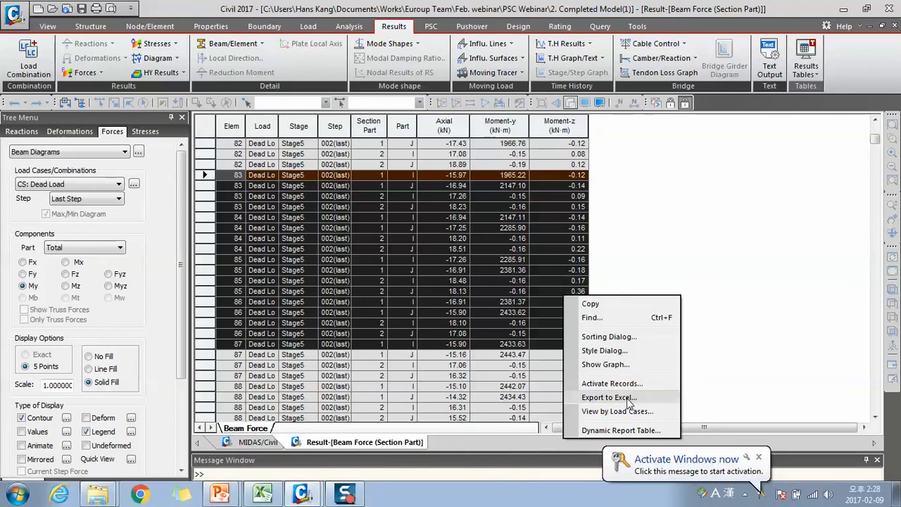
{"action": "left_click", "coordinate": [759, 457]}
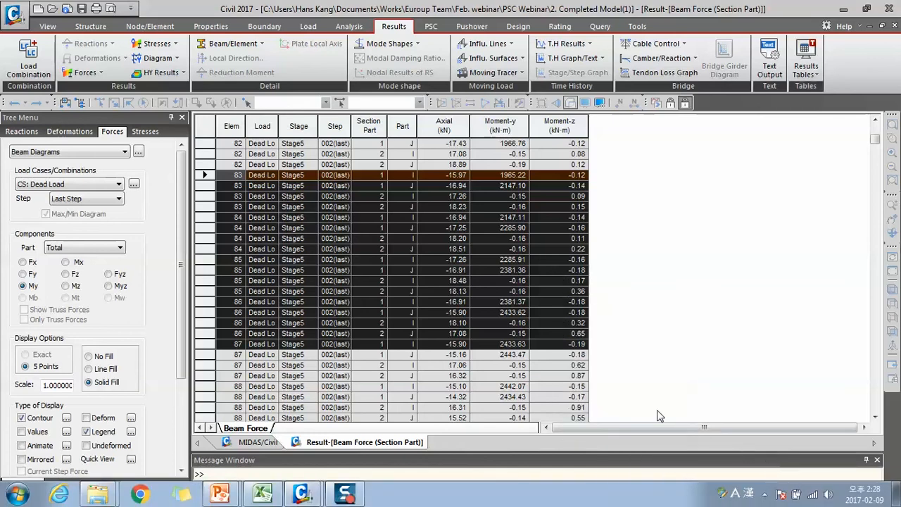
{"action": "right_click", "coordinate": [579, 310]}
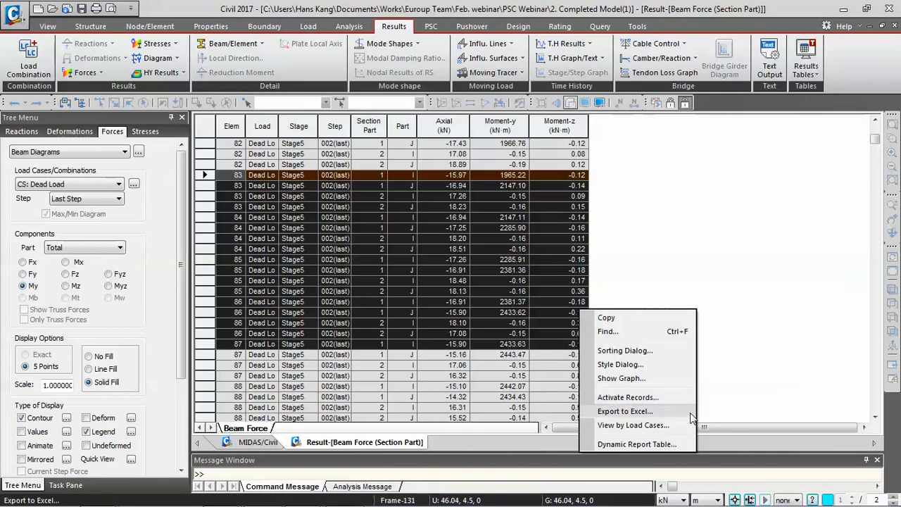
{"action": "left_click", "coordinate": [750, 340]}
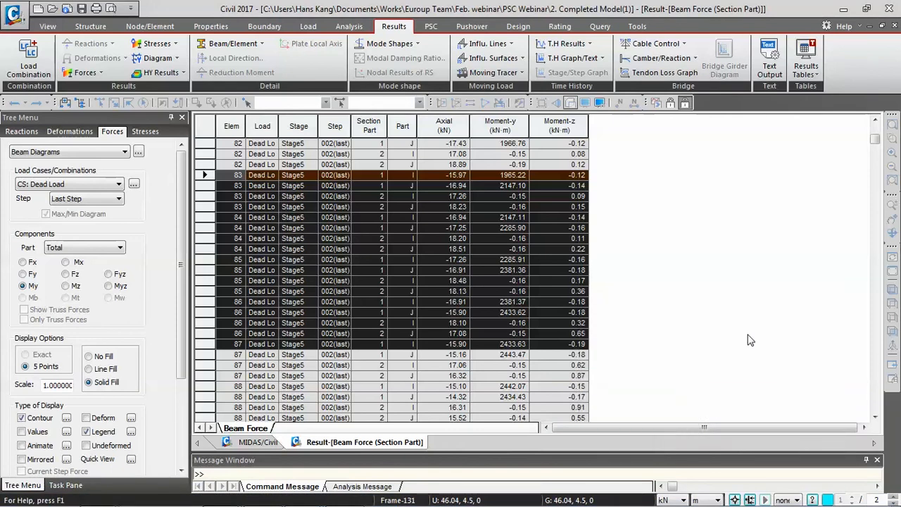
{"action": "scroll", "coordinate": [714, 287], "scroll_direction": "up", "scroll_amount": 5}
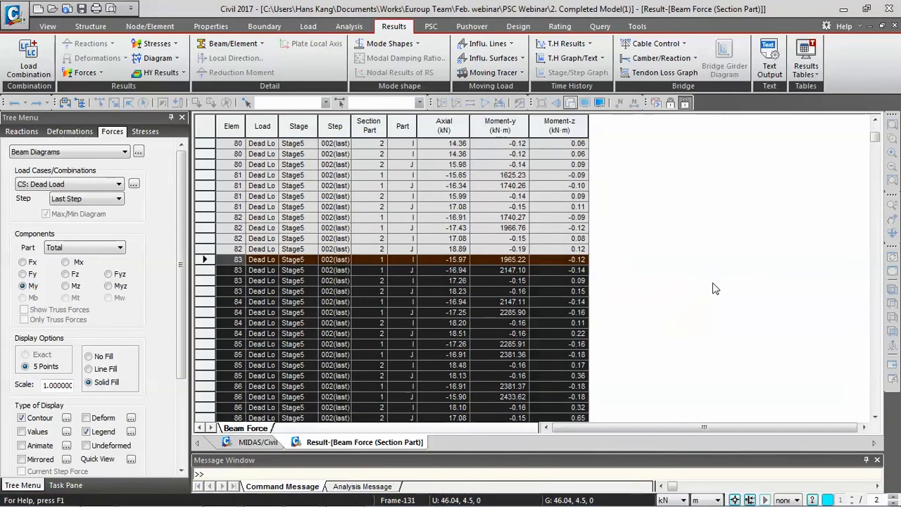
{"action": "right_click", "coordinate": [406, 448]}
{"action": "left_click", "coordinate": [416, 469]}
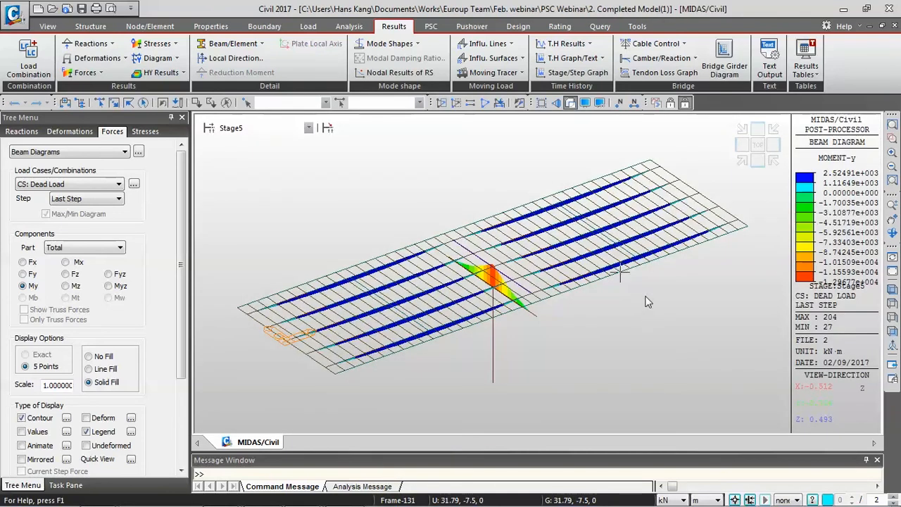
Generate the Tendon Loss results table and show the stress losses of tendon group Tendon-Span1 at Stage3-1.
{"action": "left_click", "coordinate": [801, 57]}
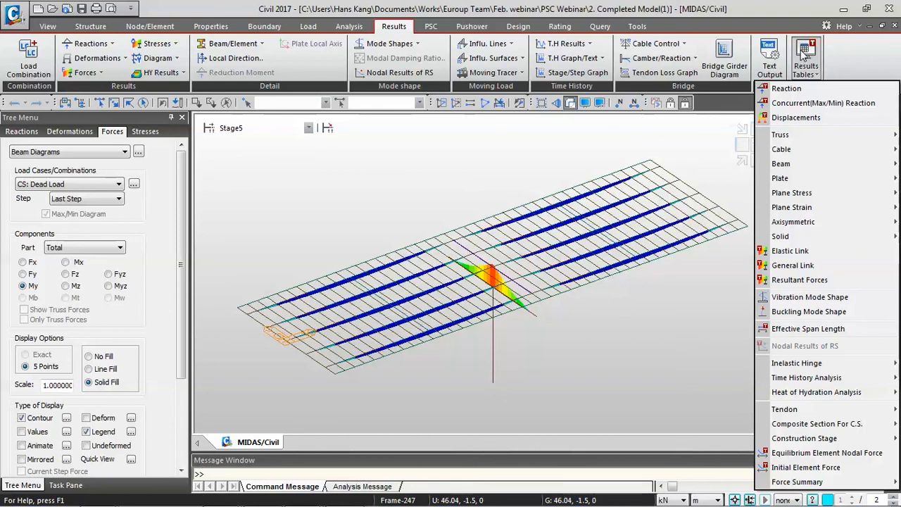
{"action": "mouse_move", "coordinate": [863, 412]}
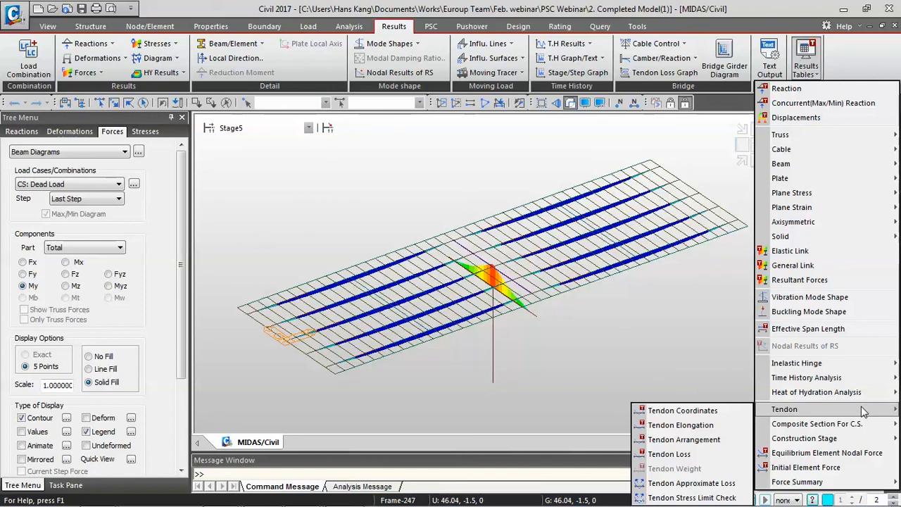
{"action": "left_click", "coordinate": [704, 454]}
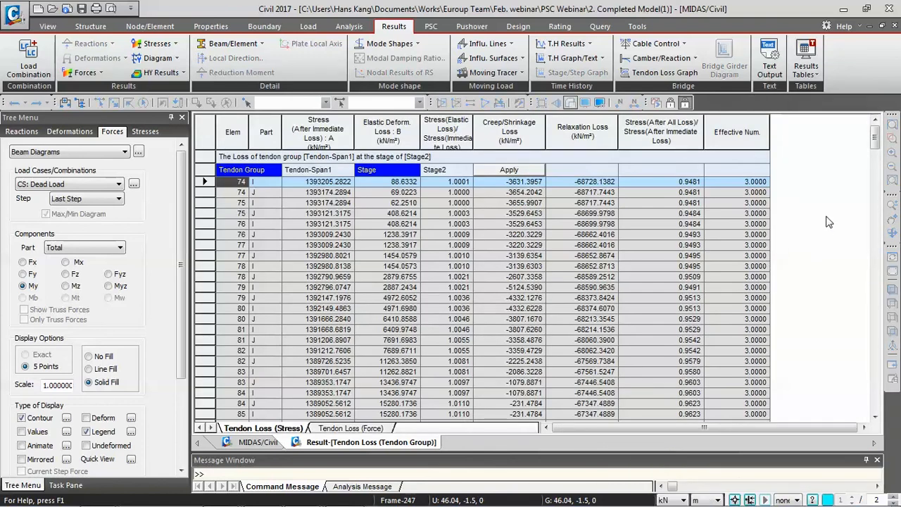
{"action": "left_click", "coordinate": [460, 171]}
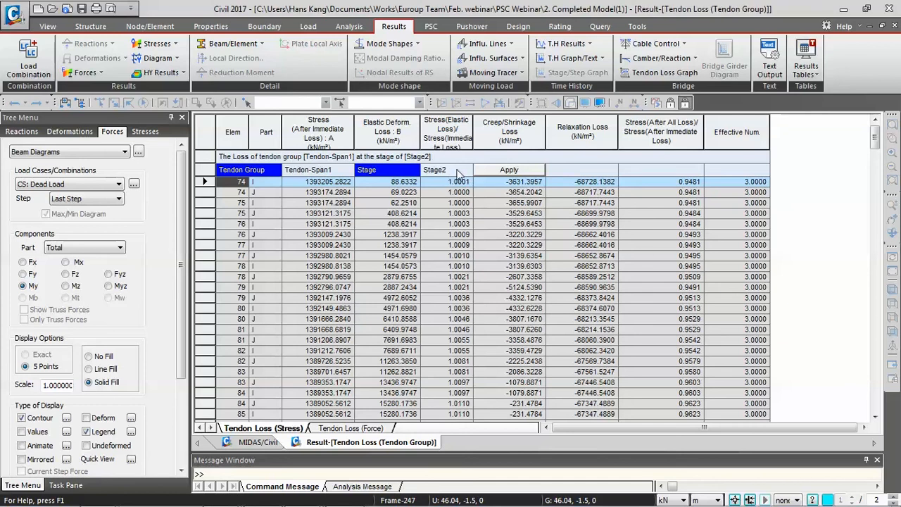
{"action": "left_click", "coordinate": [463, 171]}
{"action": "left_click", "coordinate": [466, 171]}
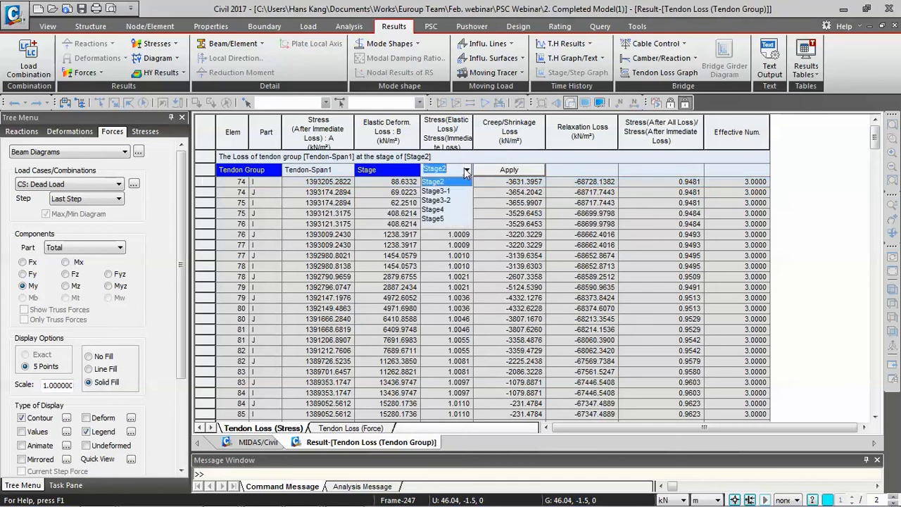
{"action": "left_click", "coordinate": [437, 191]}
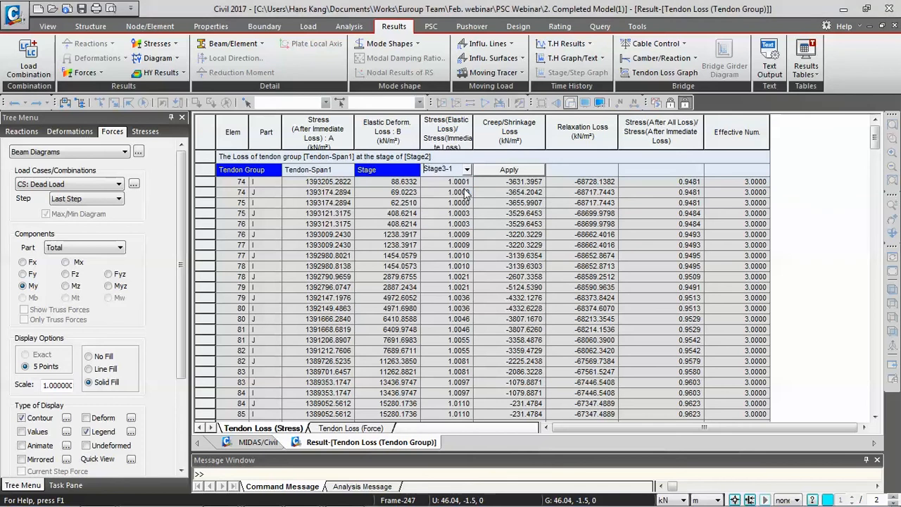
{"action": "left_click", "coordinate": [511, 171]}
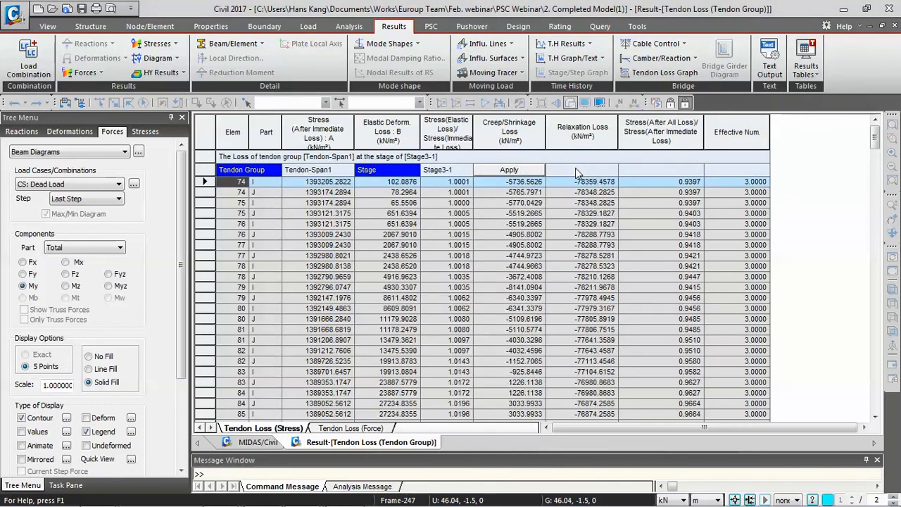
Show the Tendon-Span1 stress losses at Stage3-2 and close the Tendon Loss table.
{"action": "left_click", "coordinate": [450, 169]}
{"action": "left_click", "coordinate": [467, 169]}
{"action": "left_click", "coordinate": [456, 200]}
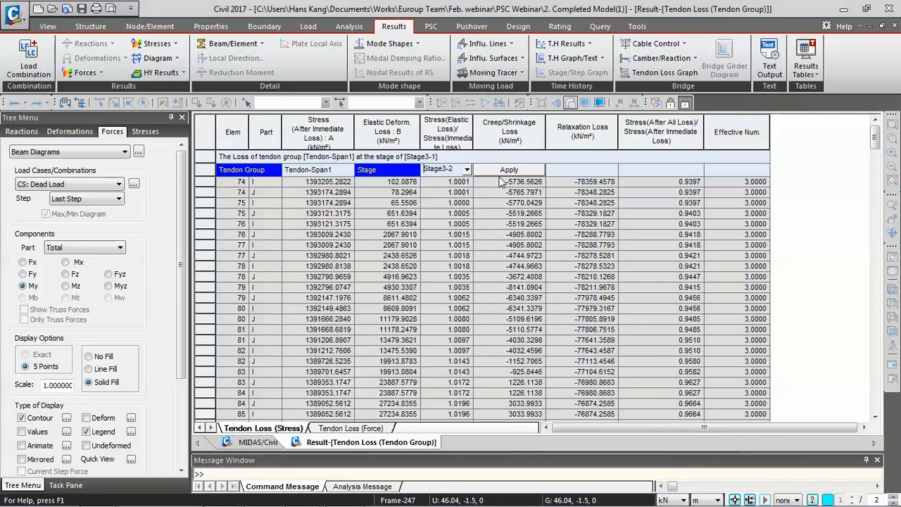
{"action": "left_click", "coordinate": [518, 171]}
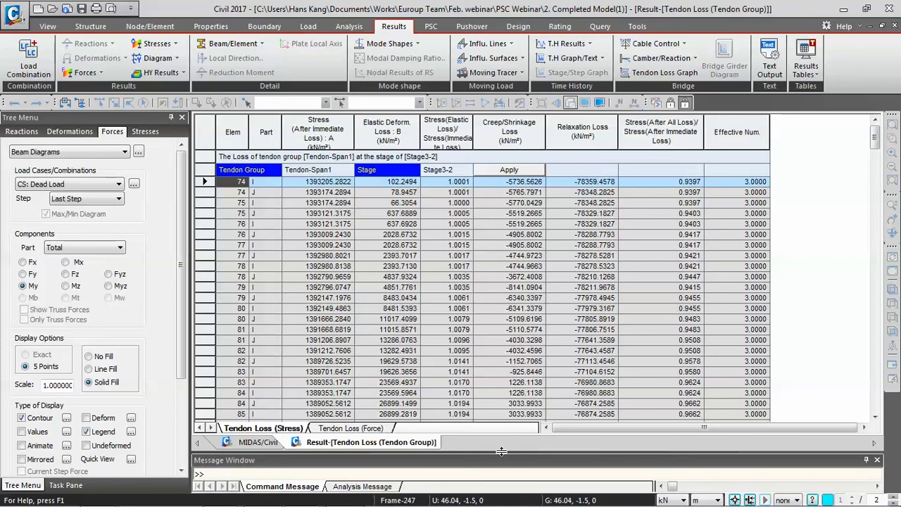
{"action": "right_click", "coordinate": [370, 446]}
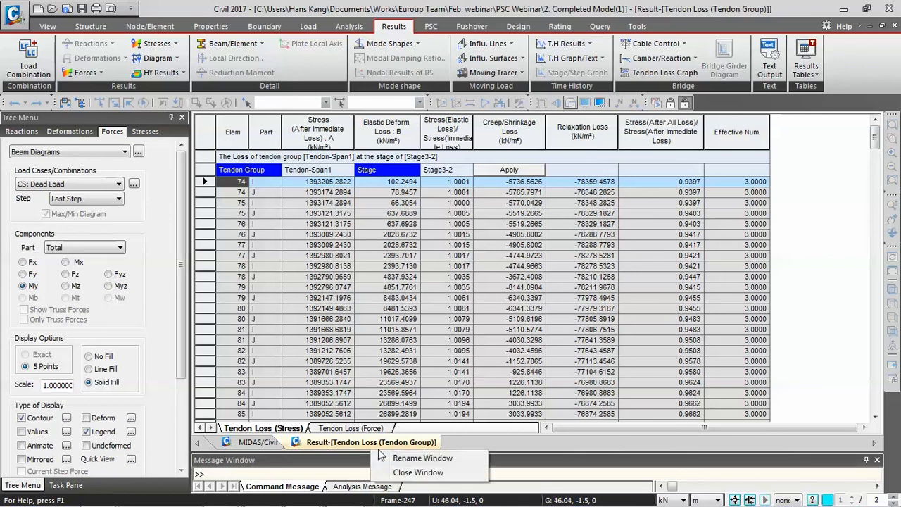
{"action": "left_click", "coordinate": [418, 473]}
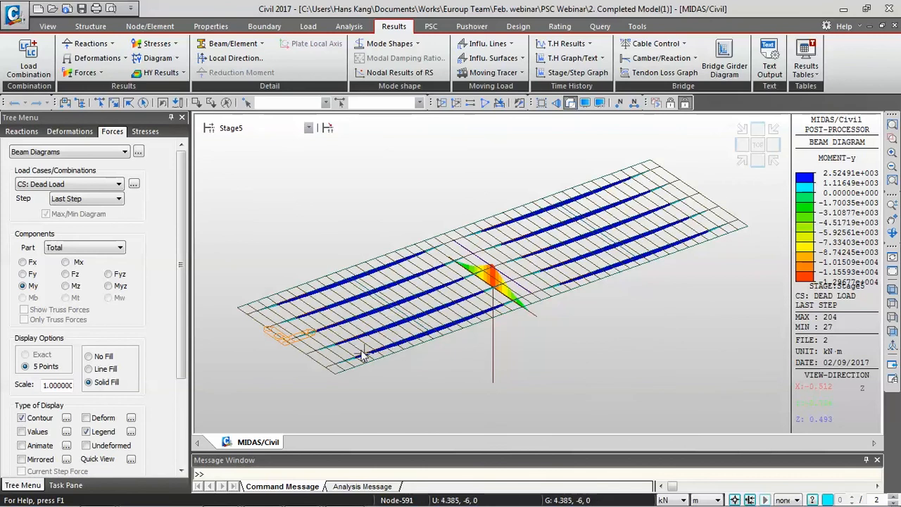
Try to set up a bridge girder My force diagram for CS: Dead Load at Last Step, using element group Group.
{"action": "scroll", "coordinate": [150, 363], "scroll_direction": "down", "scroll_amount": 3}
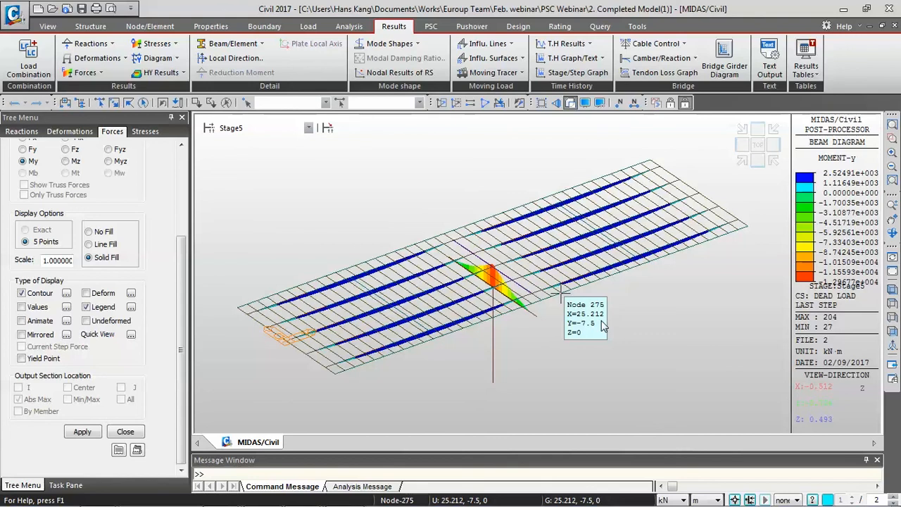
{"action": "left_click", "coordinate": [724, 71]}
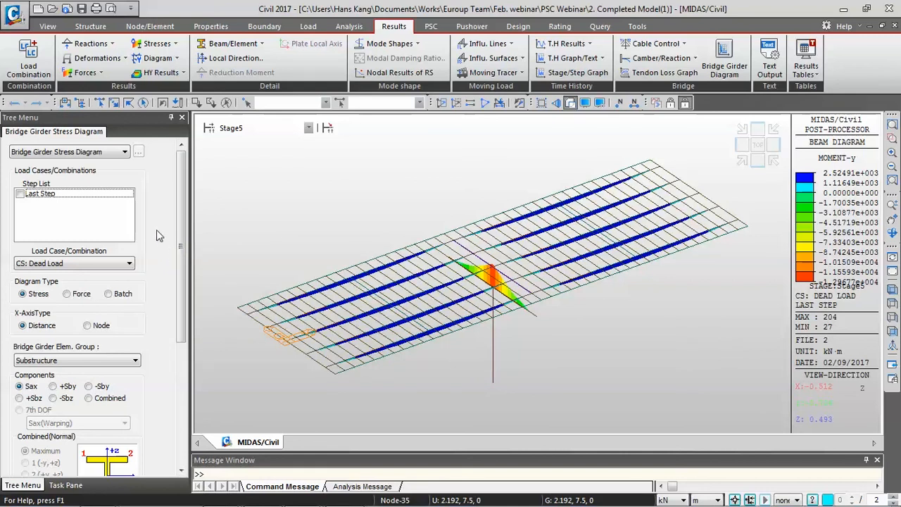
{"action": "left_click", "coordinate": [76, 201]}
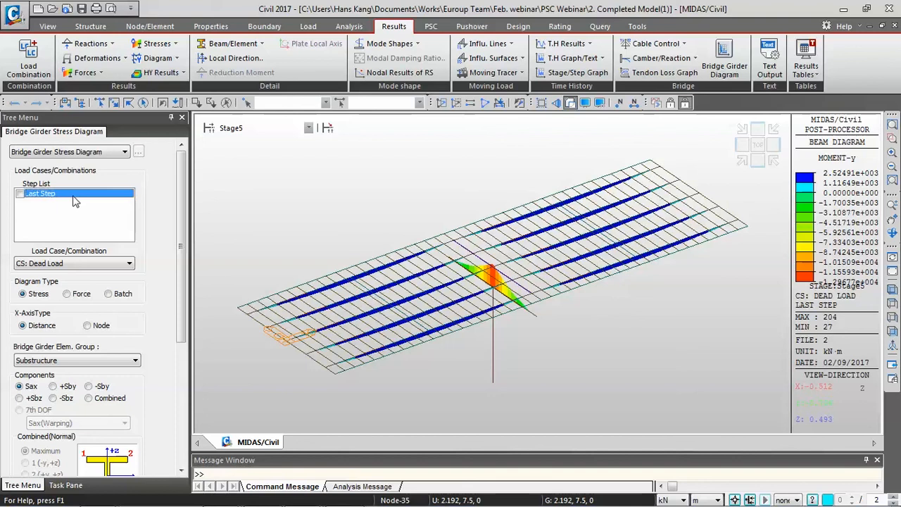
{"action": "left_click", "coordinate": [50, 199]}
{"action": "left_click", "coordinate": [129, 264]}
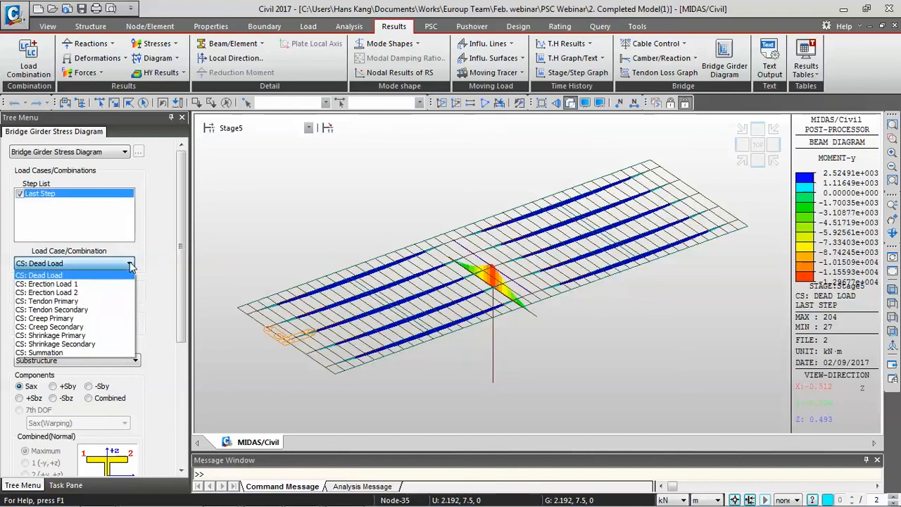
{"action": "left_click", "coordinate": [131, 266]}
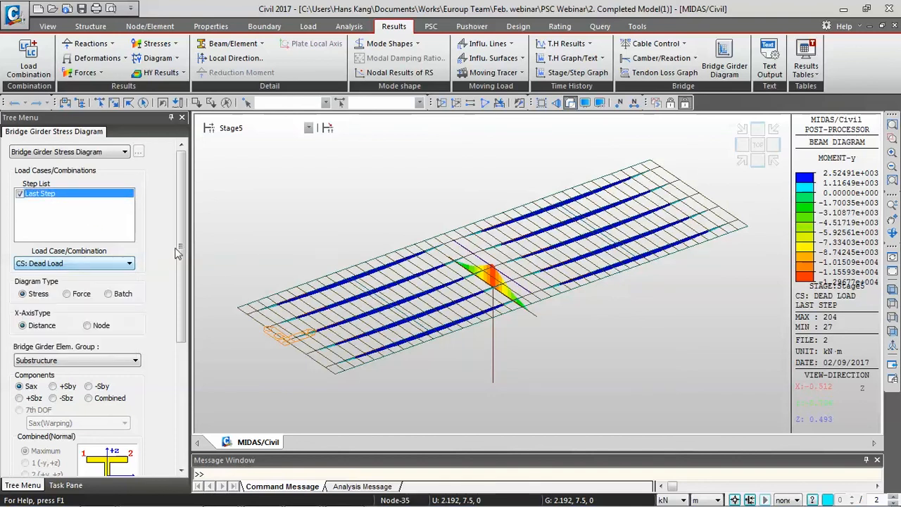
{"action": "left_click", "coordinate": [68, 294]}
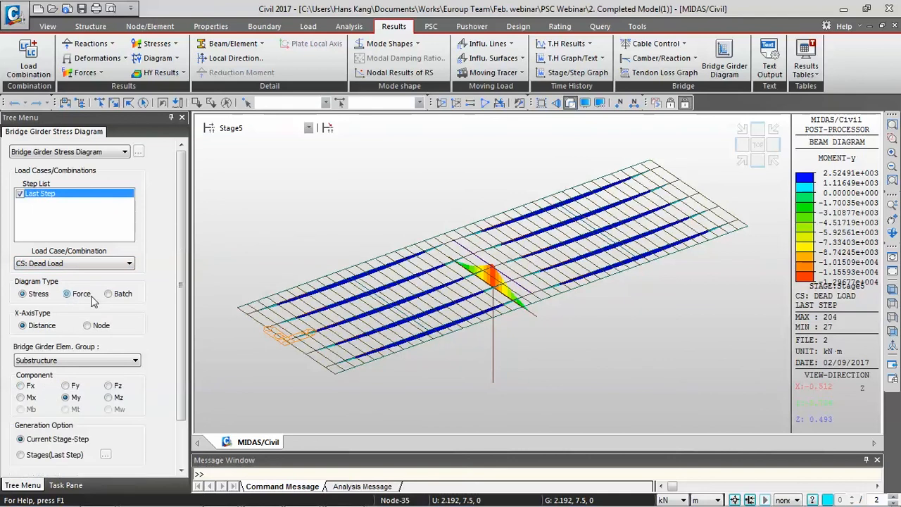
{"action": "left_click", "coordinate": [131, 360]}
{"action": "left_click", "coordinate": [121, 429]}
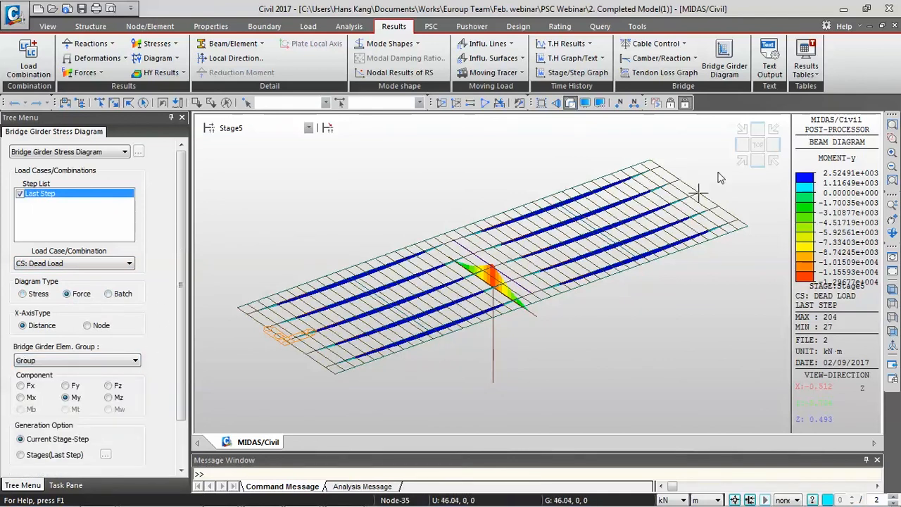
Restore the initial model view and select the structure group Group from a second tree menu to identify its elements, closing that menu.
{"action": "right_click", "coordinate": [823, 113]}
{"action": "left_click", "coordinate": [816, 139]}
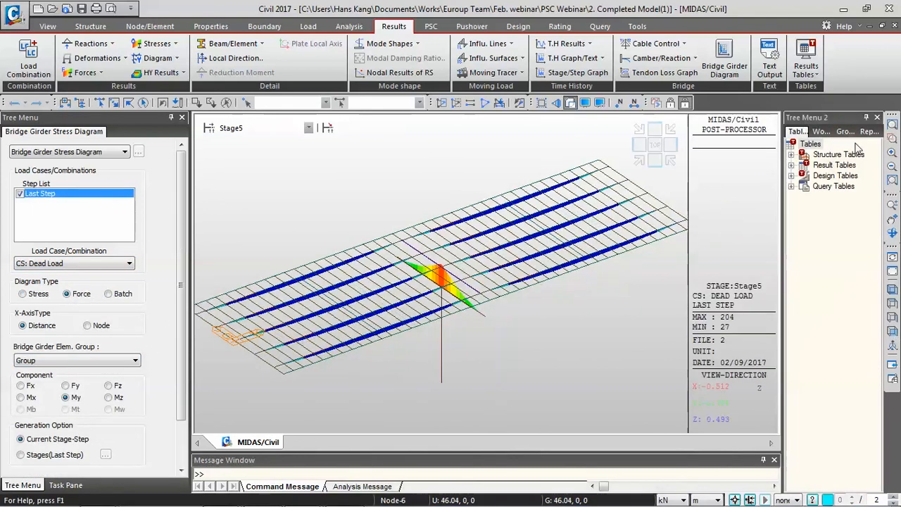
{"action": "left_click", "coordinate": [845, 131]}
{"action": "left_click", "coordinate": [856, 239]}
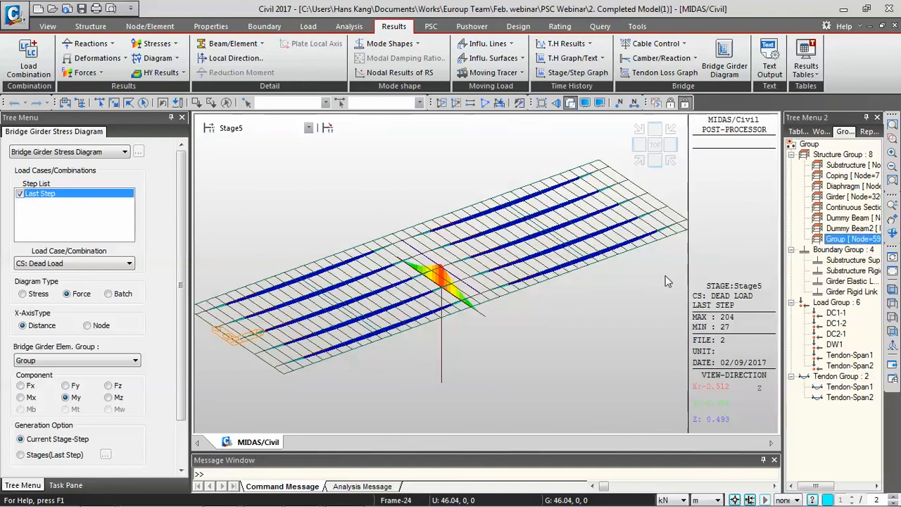
{"action": "left_click", "coordinate": [891, 271]}
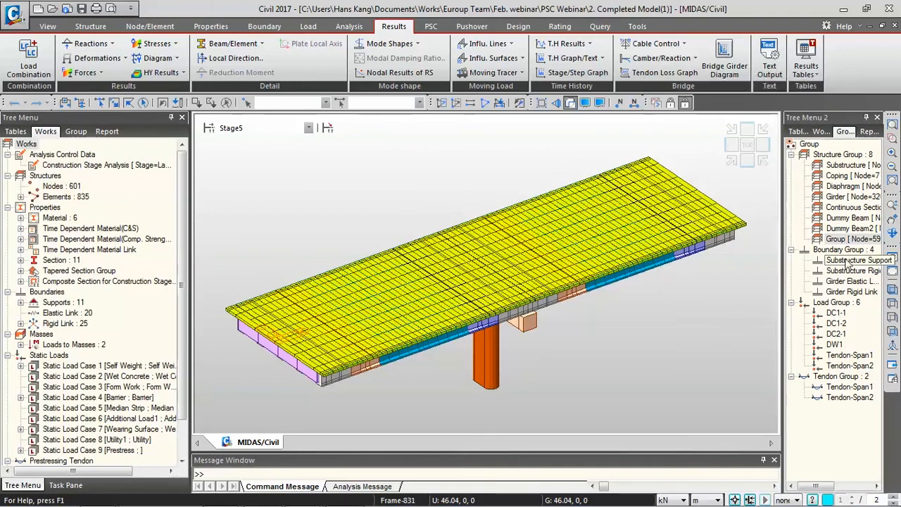
{"action": "left_click", "coordinate": [849, 240]}
{"action": "double_click", "coordinate": [849, 241]}
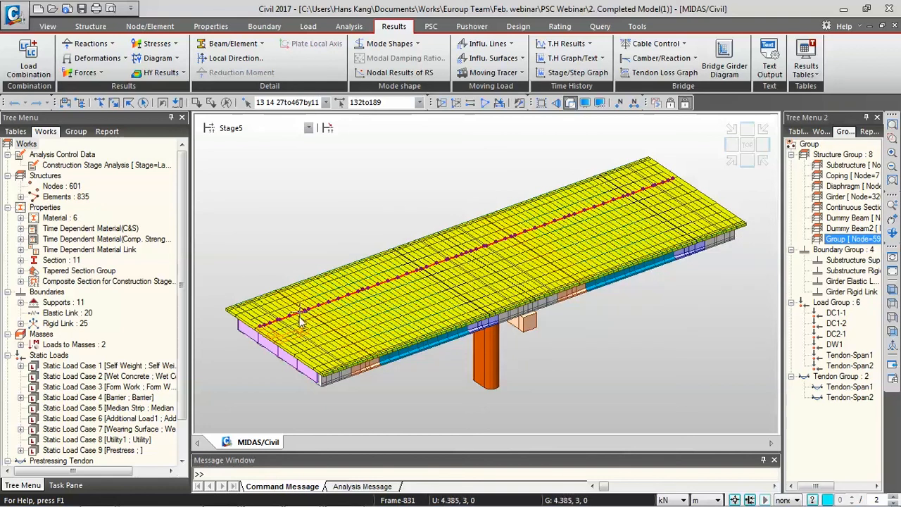
{"action": "left_click", "coordinate": [877, 116]}
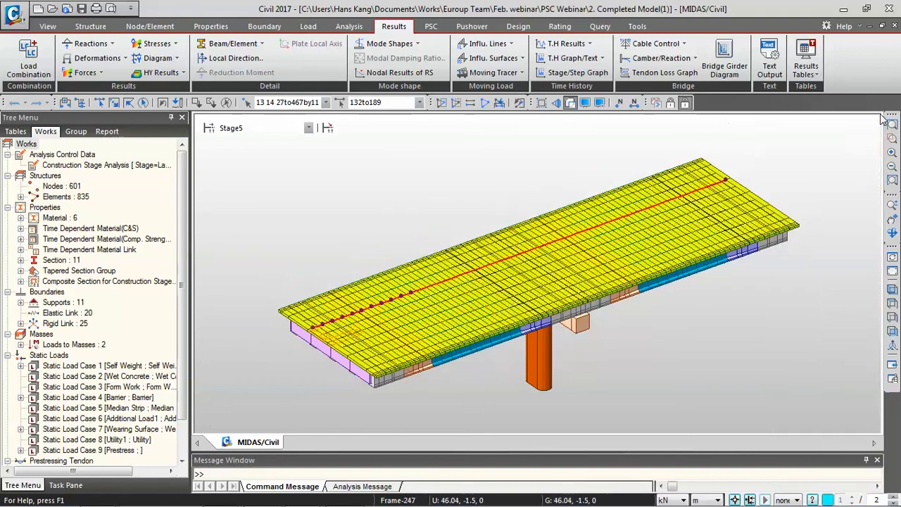
Generate the bridge girder My force diagram for CS: Dead Load at Last Step, by distance, for element group Group.
{"action": "left_click", "coordinate": [724, 62]}
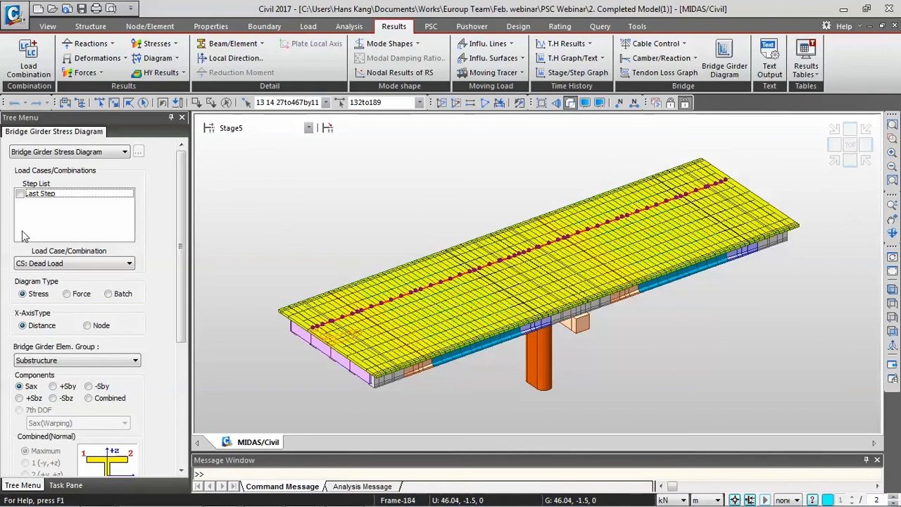
{"action": "left_click", "coordinate": [51, 199]}
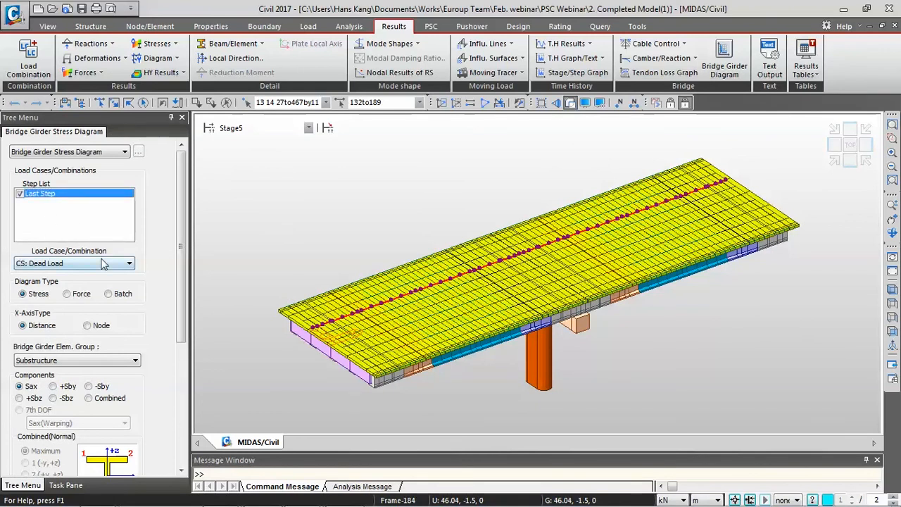
{"action": "left_click", "coordinate": [129, 263]}
{"action": "left_click", "coordinate": [70, 274]}
{"action": "left_click", "coordinate": [81, 294]}
{"action": "left_click", "coordinate": [135, 361]}
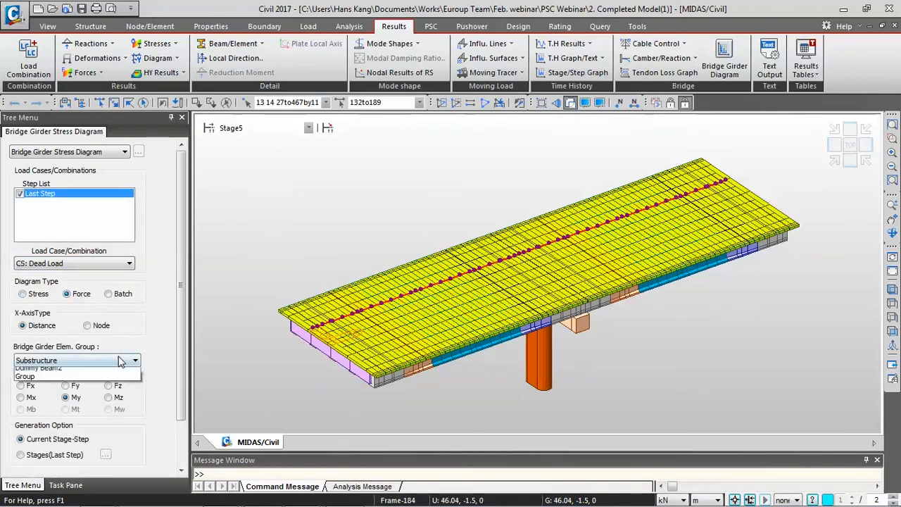
{"action": "left_click", "coordinate": [93, 428]}
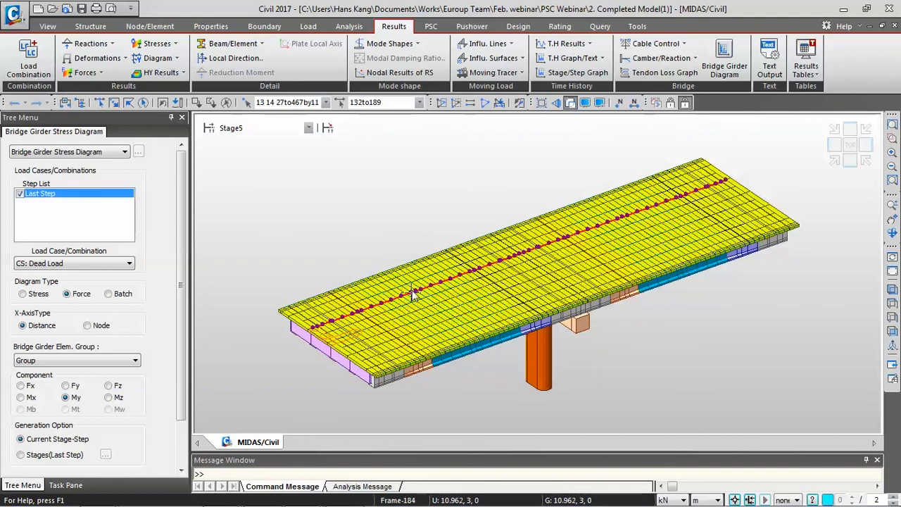
{"action": "scroll", "coordinate": [170, 427], "scroll_direction": "down", "scroll_amount": 2}
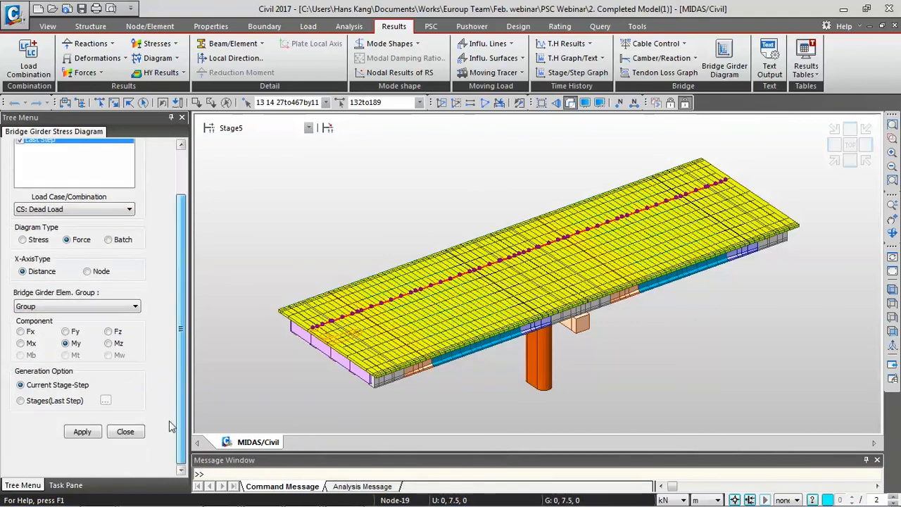
{"action": "left_click", "coordinate": [79, 431]}
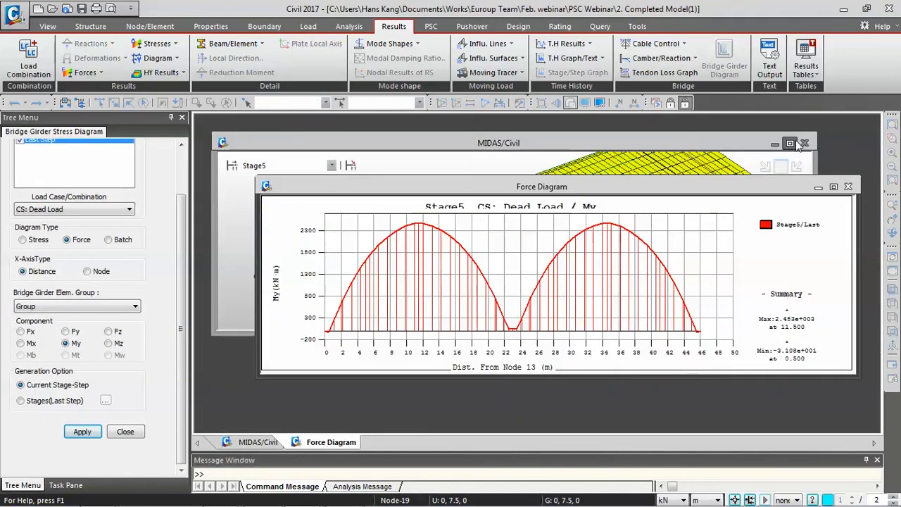
Maximize the Force Diagram window, examine the My curve along the girder, and close the diagram.
{"action": "left_click", "coordinate": [790, 143]}
{"action": "left_click", "coordinate": [342, 439]}
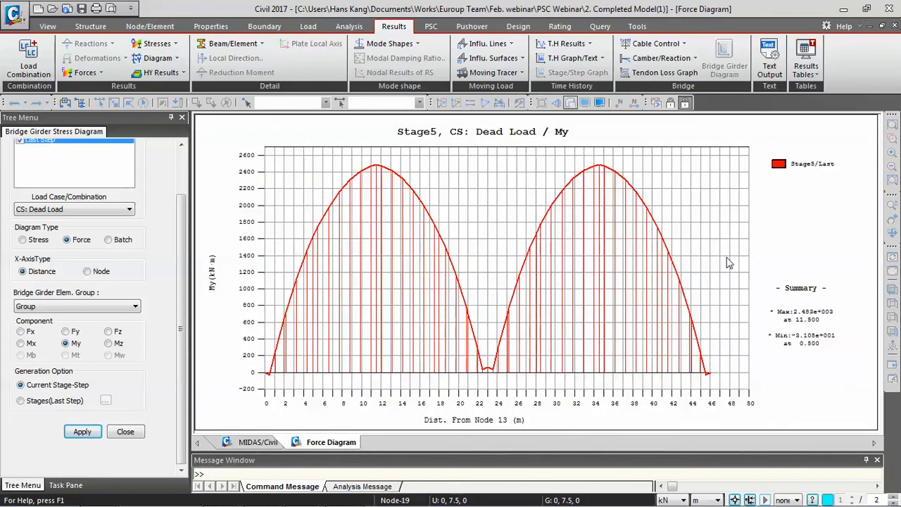
{"action": "right_click", "coordinate": [337, 447]}
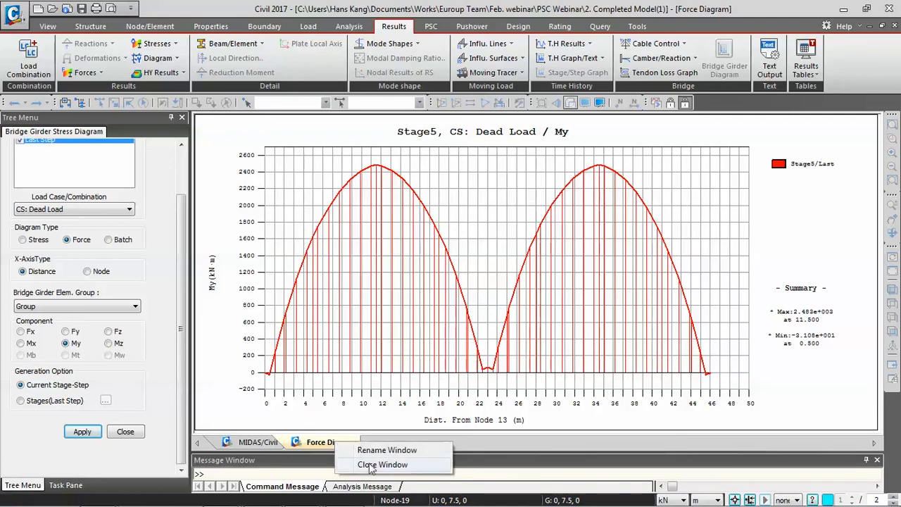
{"action": "left_click", "coordinate": [382, 464]}
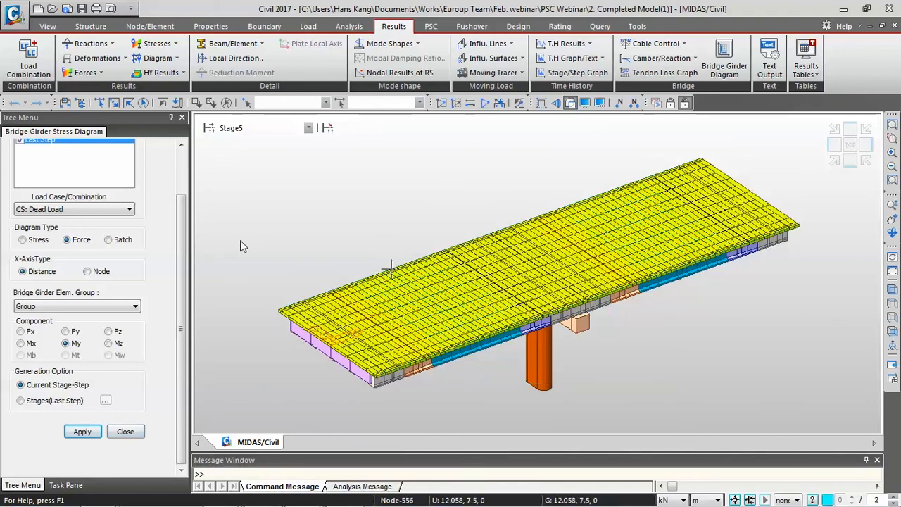
{"action": "scroll", "coordinate": [177, 282], "scroll_direction": "up", "scroll_amount": 2}
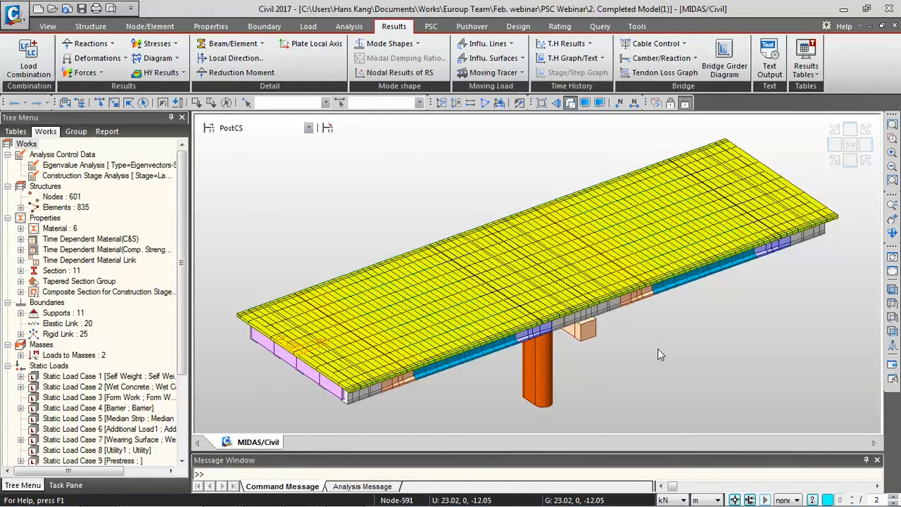
Set up the moving load tracer for Beam Forces/Moments with load case MVmax: HA or HB and key element 153.
{"action": "left_click", "coordinate": [512, 77]}
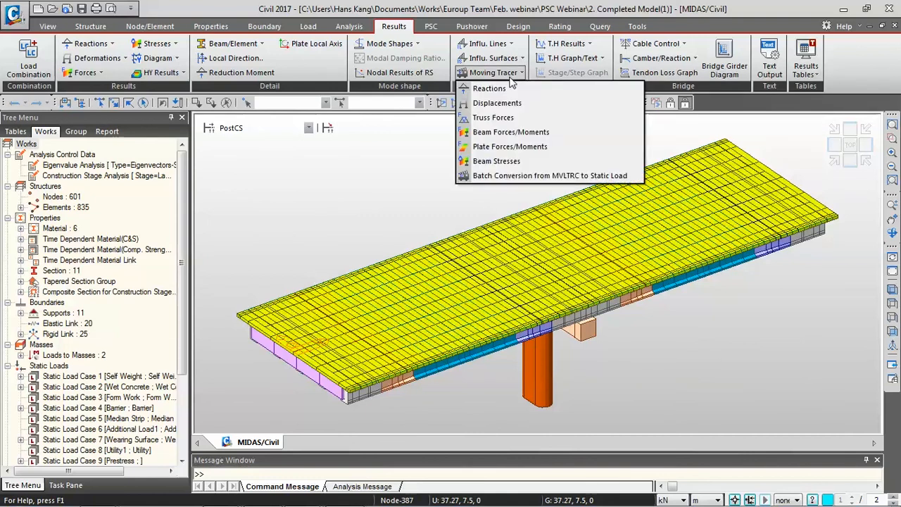
{"action": "left_click", "coordinate": [532, 132]}
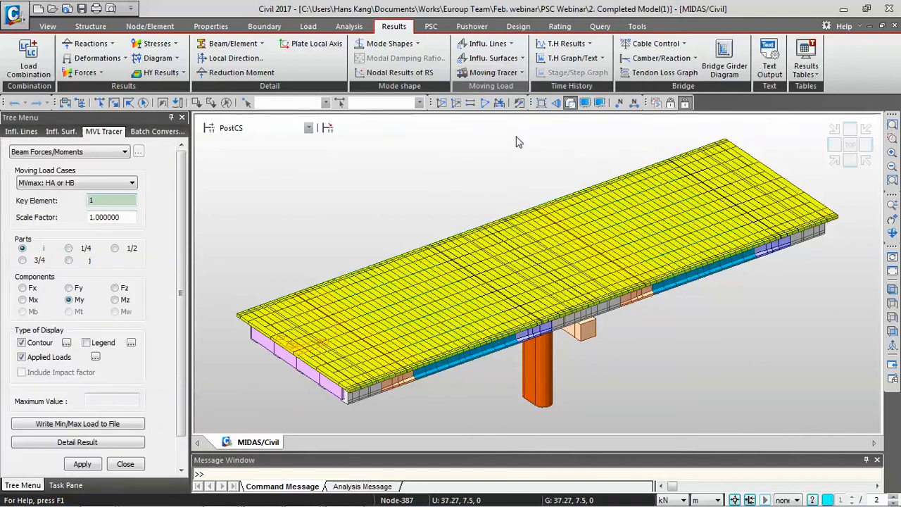
{"action": "left_click", "coordinate": [107, 154]}
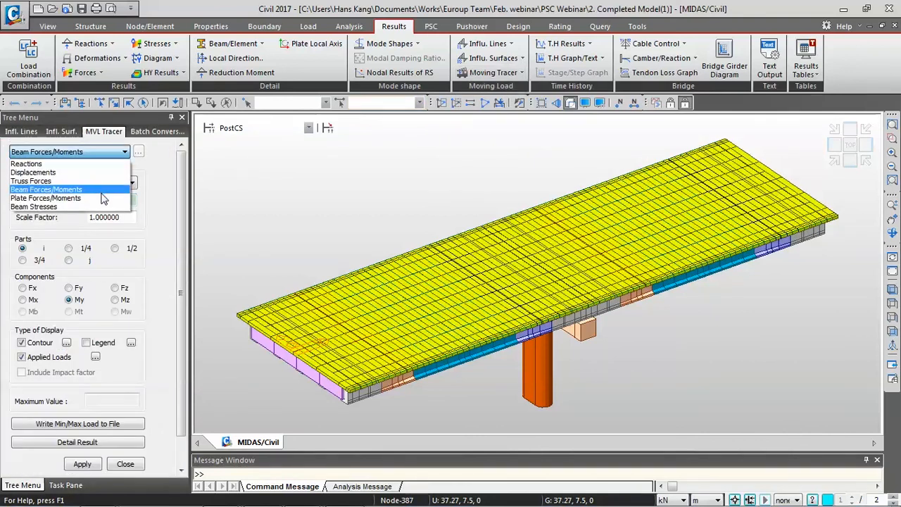
{"action": "left_click", "coordinate": [102, 190]}
{"action": "left_click", "coordinate": [131, 183]}
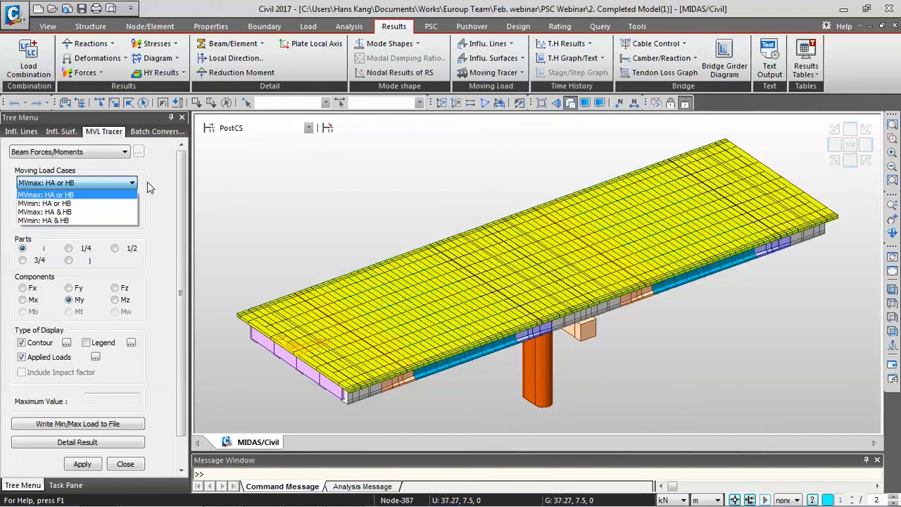
{"action": "left_click", "coordinate": [148, 186]}
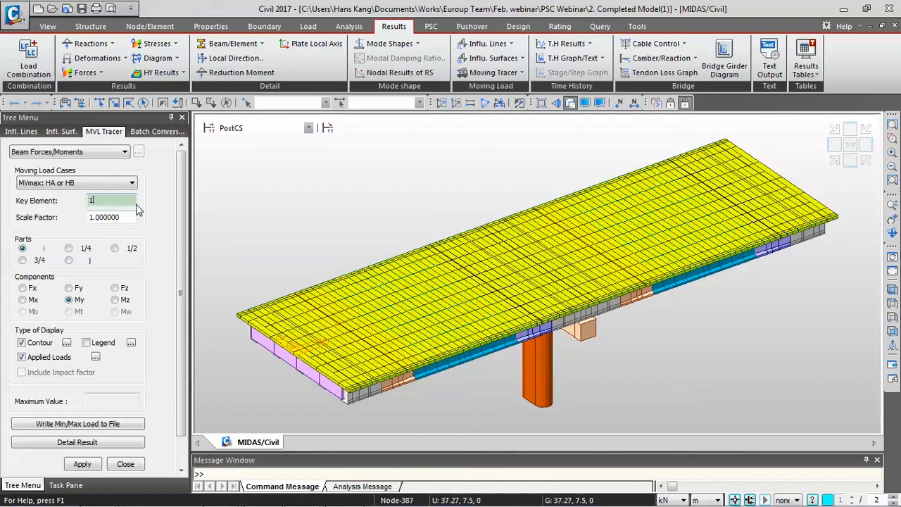
{"action": "type", "text": "153"}
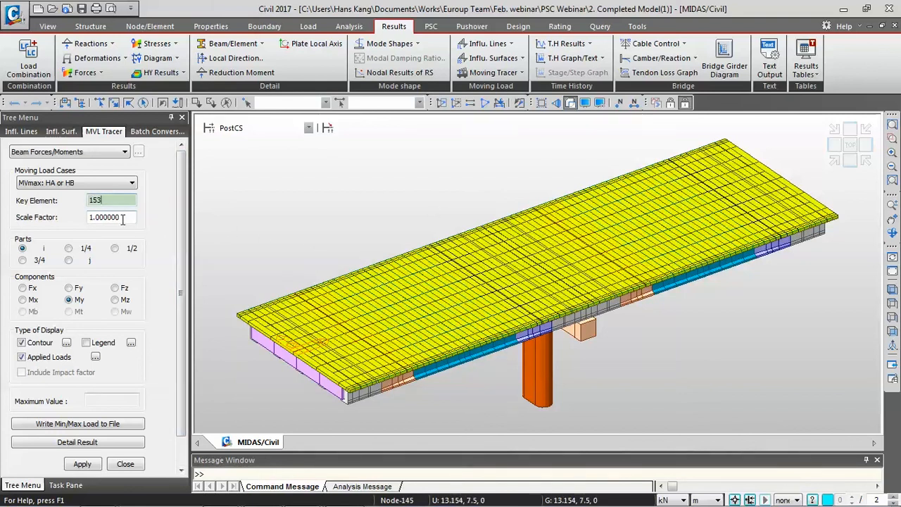
Select element 153 in the model to locate it and trace its My moment at part i with contour and applied loads.
{"action": "left_click", "coordinate": [368, 101]}
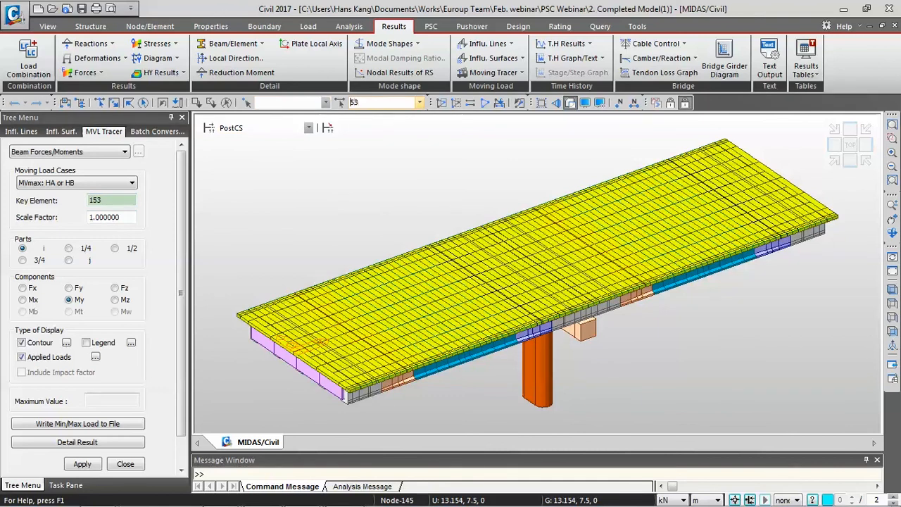
{"action": "type", "text": "1"}
{"action": "key", "text": "Return"}
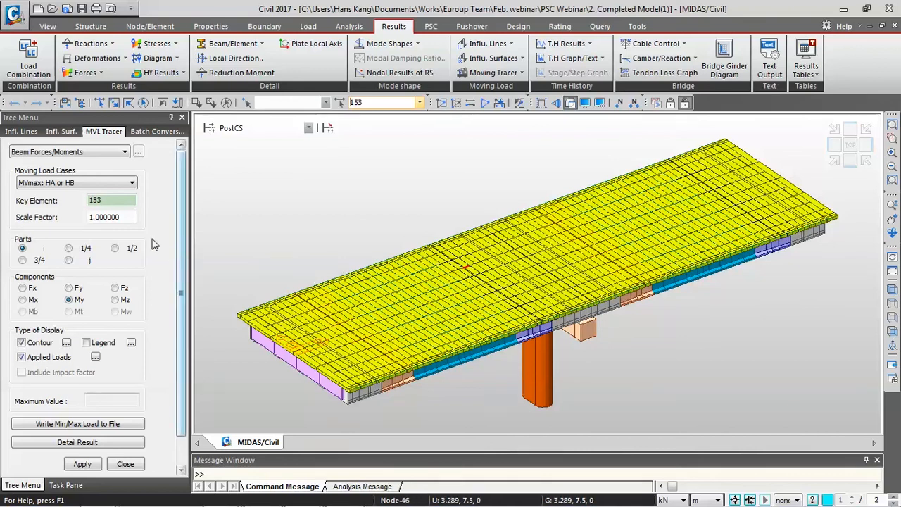
{"action": "left_click", "coordinate": [118, 200]}
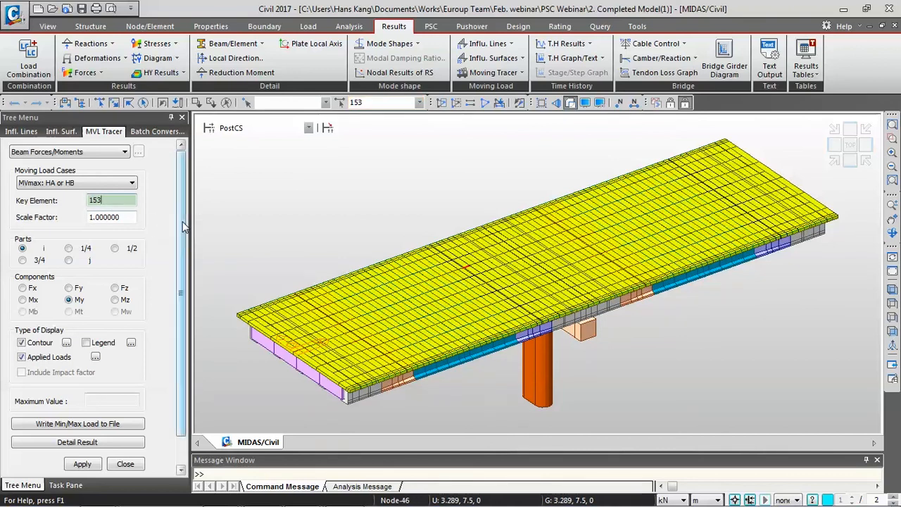
{"action": "scroll", "coordinate": [183, 221], "scroll_direction": "down", "scroll_amount": 1}
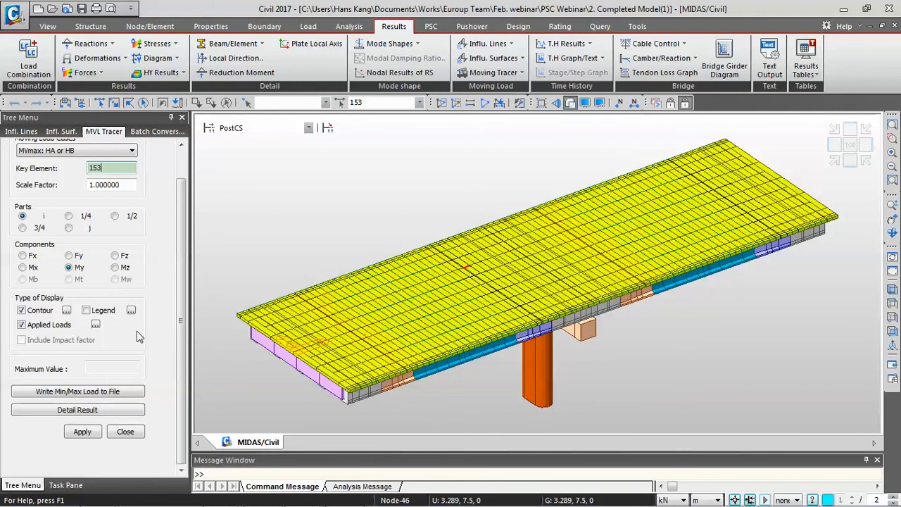
{"action": "left_click", "coordinate": [83, 431]}
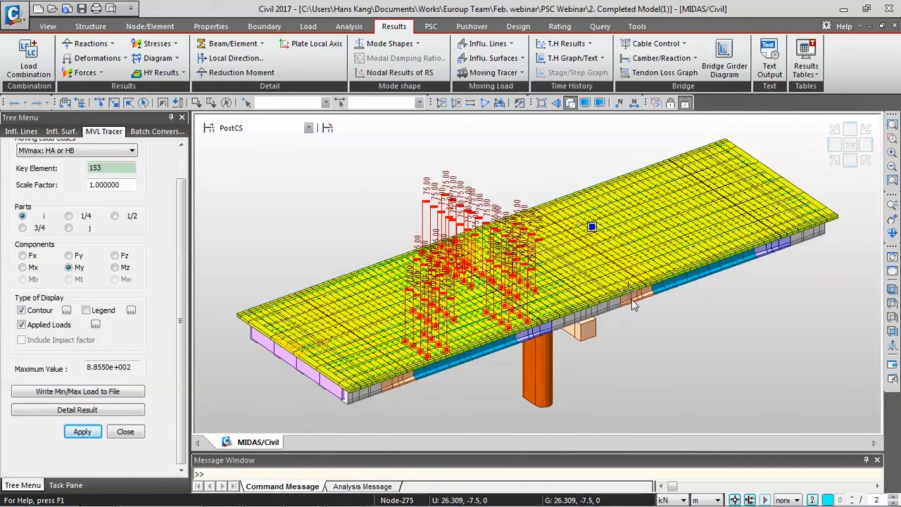
Switch the model to wireframe display and examine the vehicle load positions and influence contour for the My trace.
{"action": "mouse_move", "coordinate": [630, 289]}
{"action": "middle_mouse_down"}
{"action": "mouse_move", "coordinate": [637, 298]}
{"action": "mouse_move", "coordinate": [646, 291]}
{"action": "mouse_move", "coordinate": [636, 275]}
{"action": "mouse_move", "coordinate": [626, 303]}
{"action": "middle_mouse_up"}
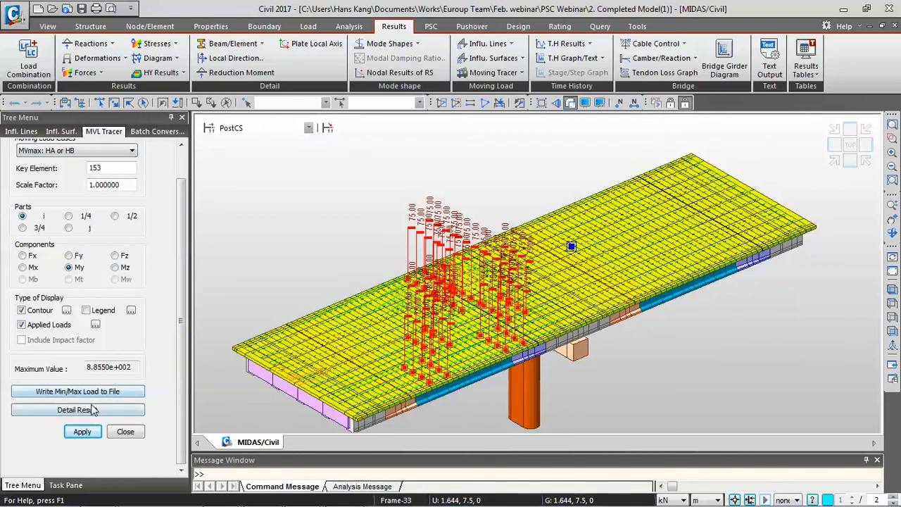
{"action": "left_click", "coordinate": [570, 104]}
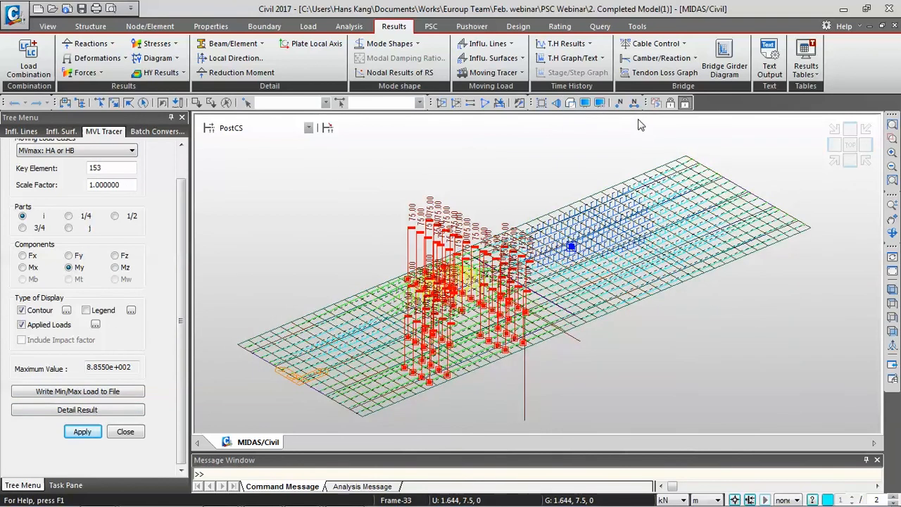
{"action": "middle_click_drag", "start_coordinate": [656, 227], "coordinate": [658, 221], "text": "ctrl"}
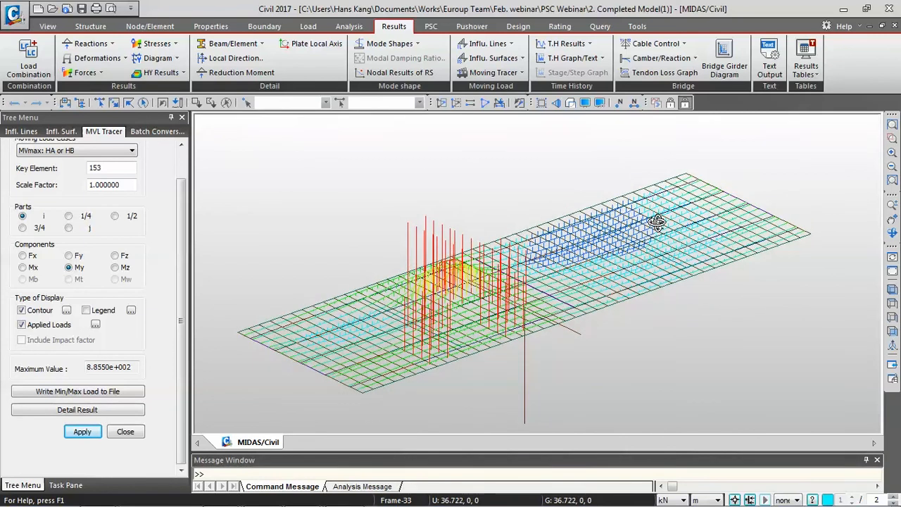
{"action": "middle_click_drag", "start_coordinate": [697, 257], "coordinate": [679, 270], "text": "ctrl"}
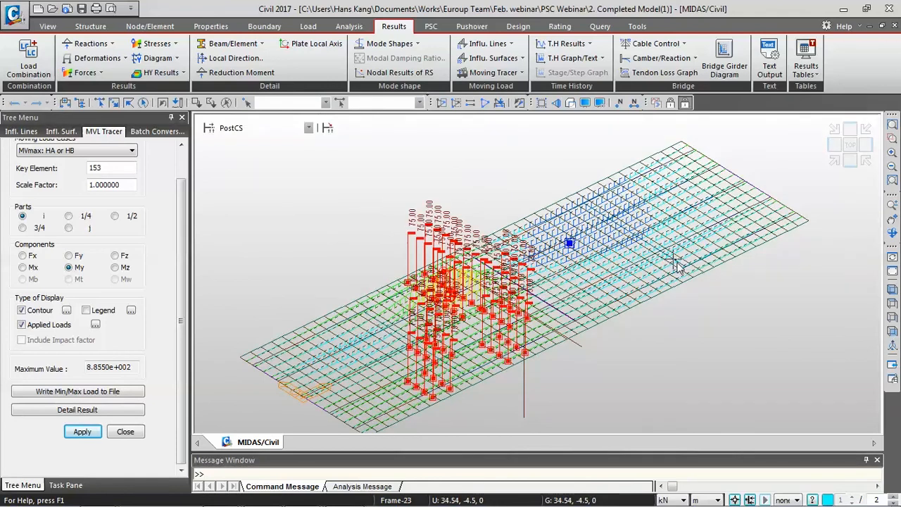
Trace the Fz shear of element 153 for MVmax: HA or HB, and repeat the trace for MVmin: HA or HB.
{"action": "left_click", "coordinate": [118, 257]}
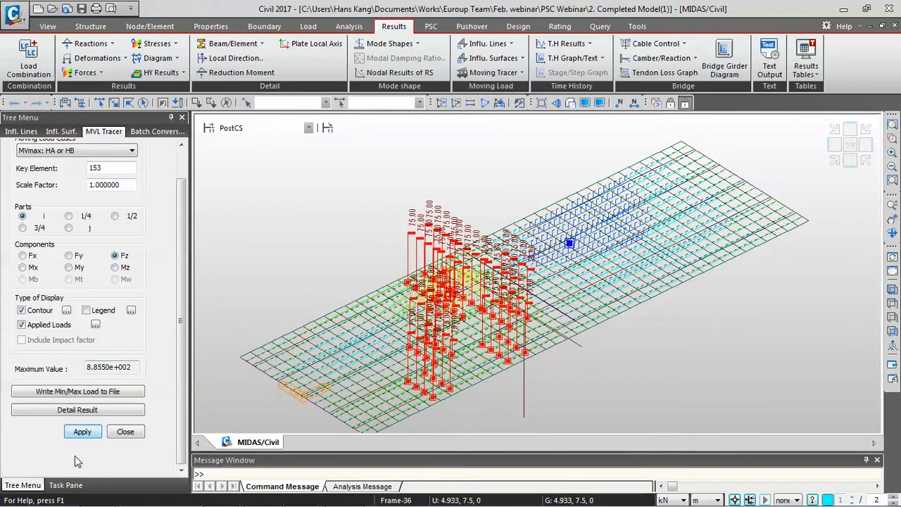
{"action": "left_click", "coordinate": [82, 432]}
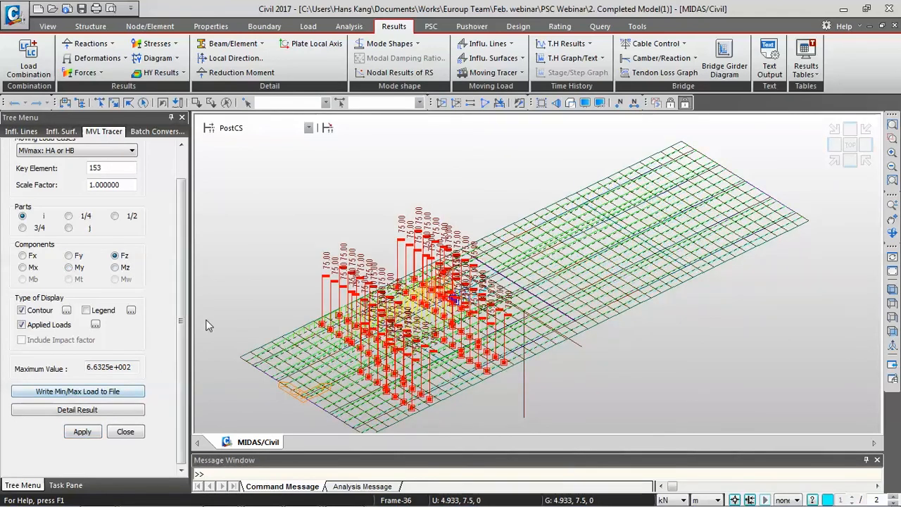
{"action": "scroll", "coordinate": [185, 337], "scroll_direction": "up", "scroll_amount": 2}
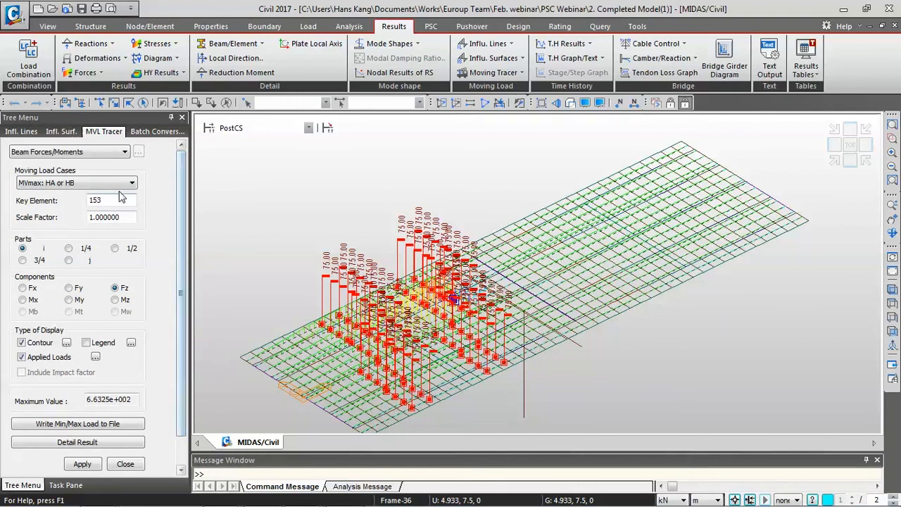
{"action": "left_click", "coordinate": [118, 184]}
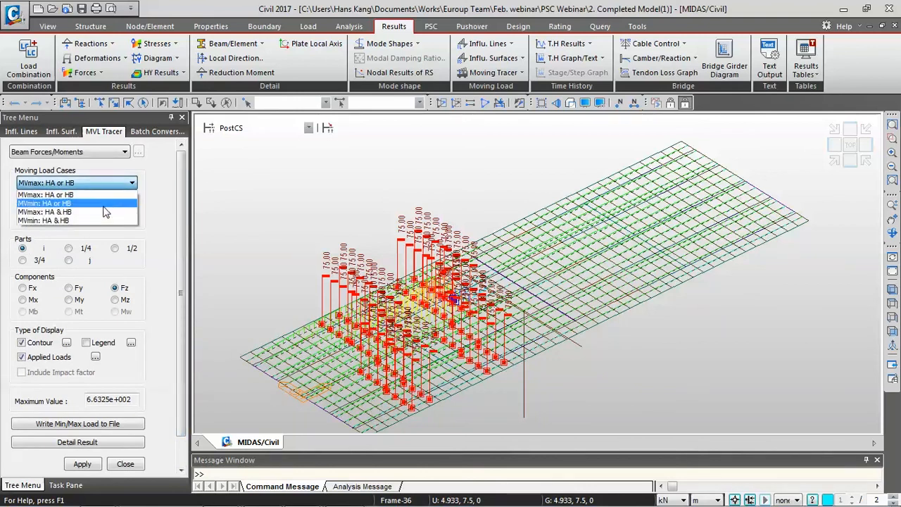
{"action": "left_click", "coordinate": [120, 203]}
{"action": "scroll", "coordinate": [176, 220], "scroll_direction": "down", "scroll_amount": 1}
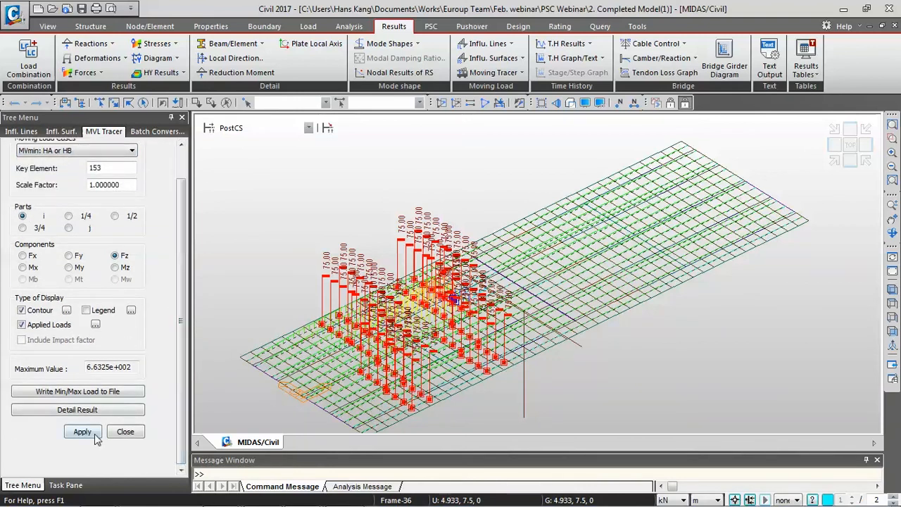
{"action": "left_click", "coordinate": [82, 432]}
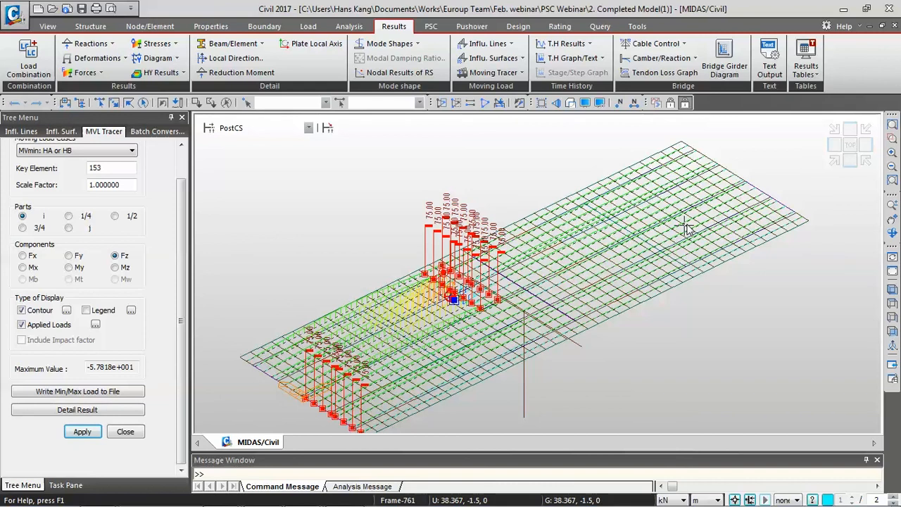
{"action": "mouse_move", "coordinate": [687, 229]}
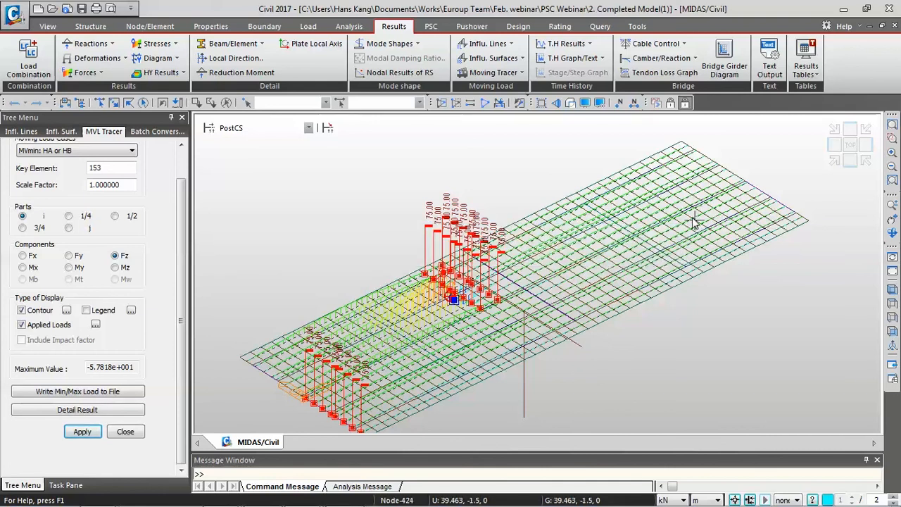
Close the moving load tracer and bring up the PSC design commands.
{"action": "left_click", "coordinate": [125, 432]}
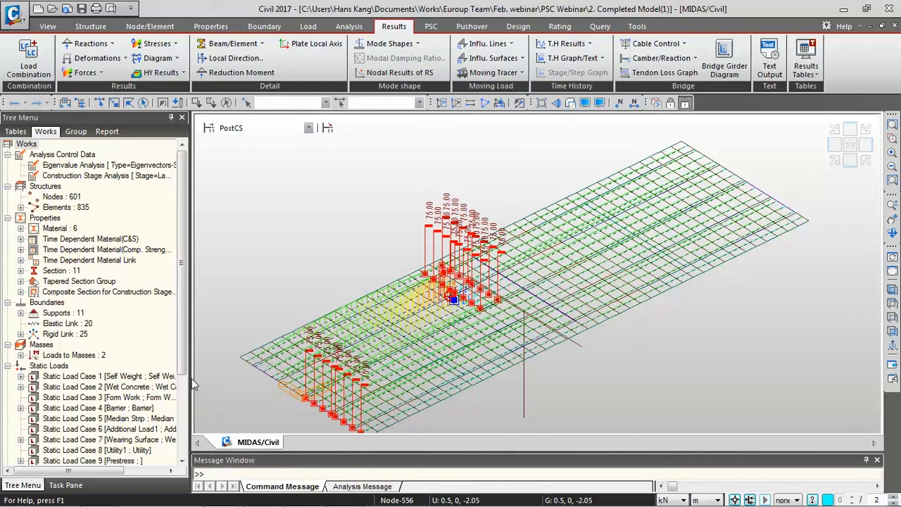
{"action": "left_click_drag", "start_coordinate": [192, 384], "coordinate": [200, 384]}
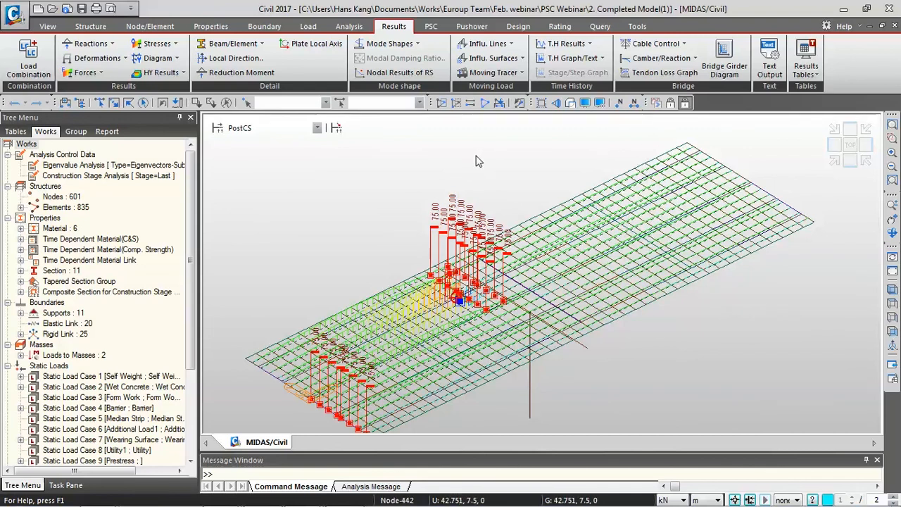
{"action": "left_click", "coordinate": [432, 26]}
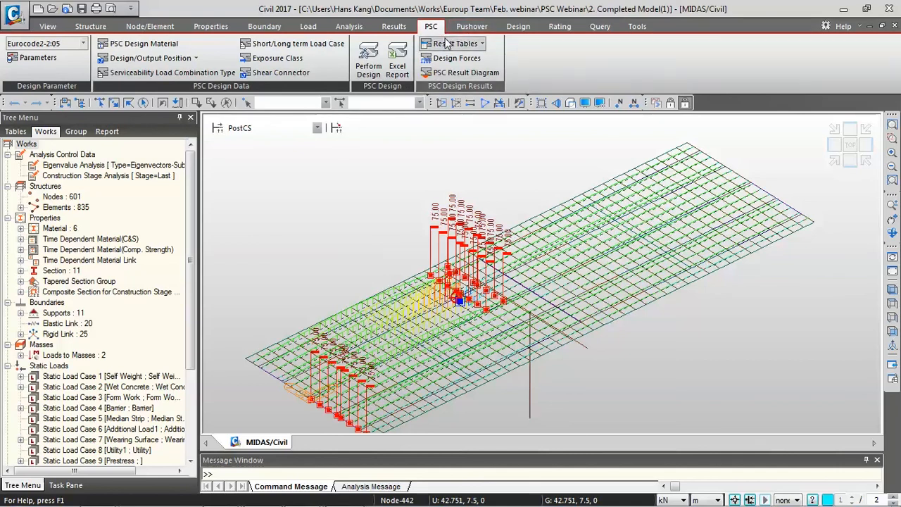
Choose Eurocode2-2:05 as the PSC design code and open the PSC design parameters.
{"action": "left_click", "coordinate": [80, 45]}
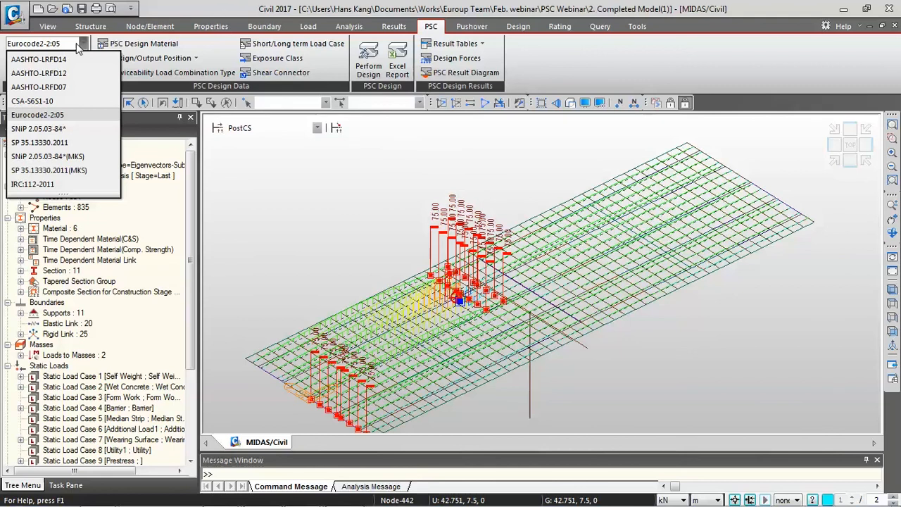
{"action": "left_click", "coordinate": [37, 115]}
{"action": "left_click", "coordinate": [32, 57]}
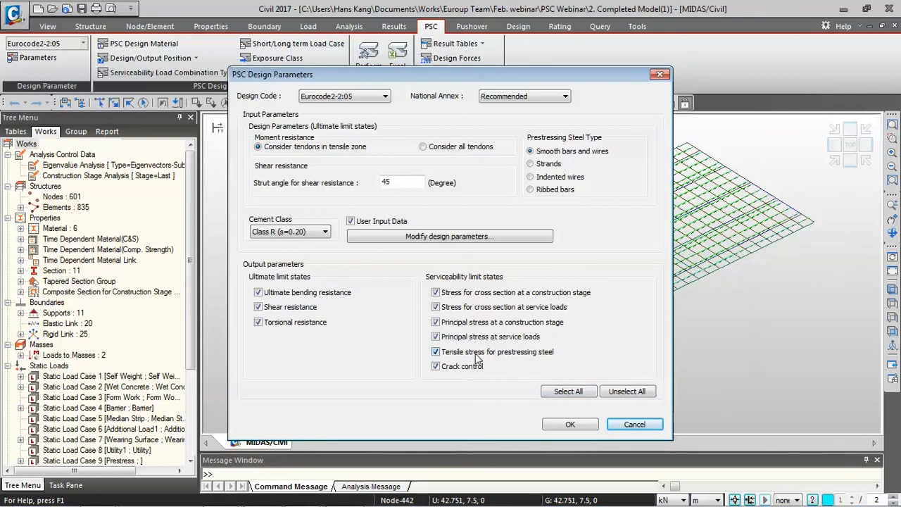
Try clearing and restoring the shear, torsion, service-load principal stress and prestressing steel tensile stress outputs, and dismiss the parameters without saving.
{"action": "left_click", "coordinate": [259, 323]}
{"action": "left_click", "coordinate": [258, 307]}
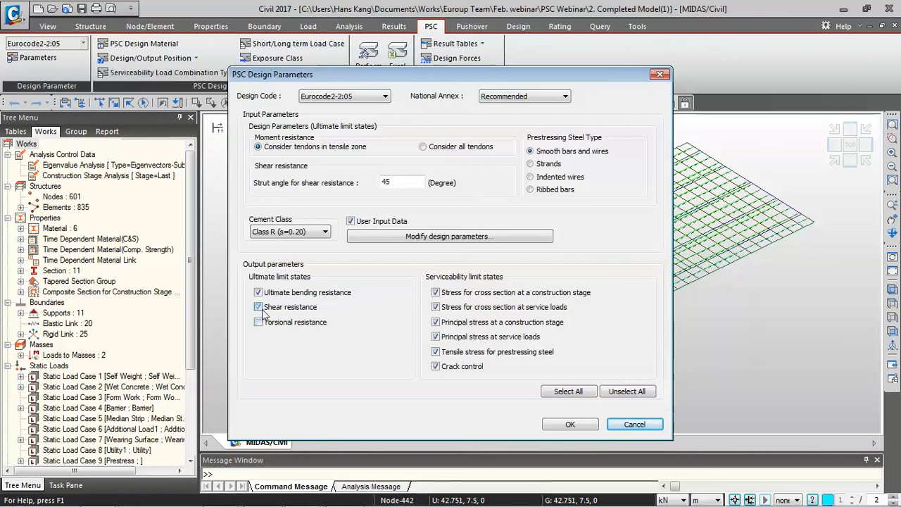
{"action": "left_click", "coordinate": [436, 352]}
{"action": "left_click", "coordinate": [435, 337]}
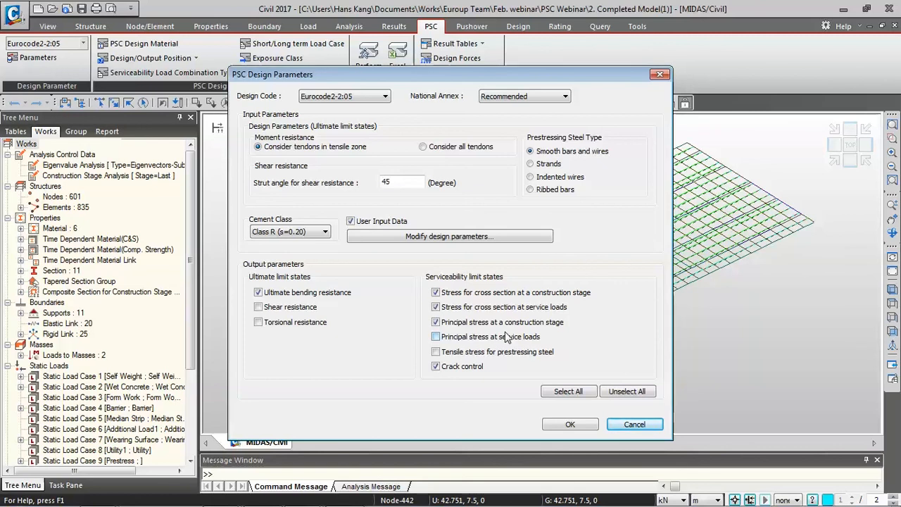
{"action": "left_click", "coordinate": [284, 308]}
{"action": "left_click", "coordinate": [285, 321]}
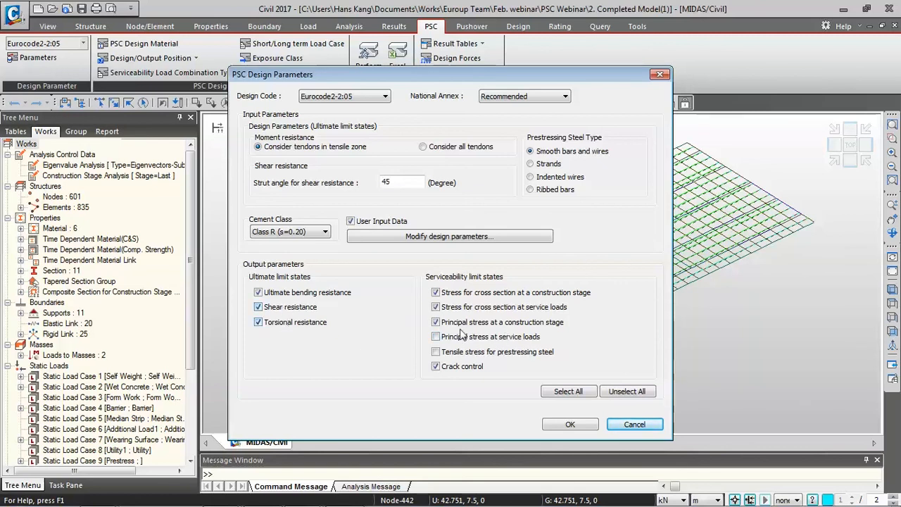
{"action": "left_click", "coordinate": [461, 337]}
{"action": "left_click", "coordinate": [518, 353]}
{"action": "left_click", "coordinate": [659, 426]}
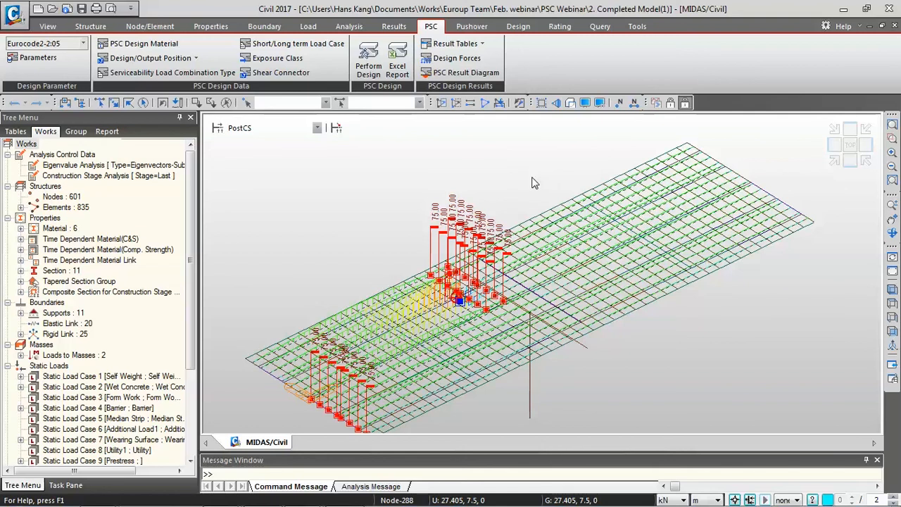
Open the Check Flexure Strength table for elements 74to363 with both parts and moment signs, and review its rows.
{"action": "left_click", "coordinate": [483, 45]}
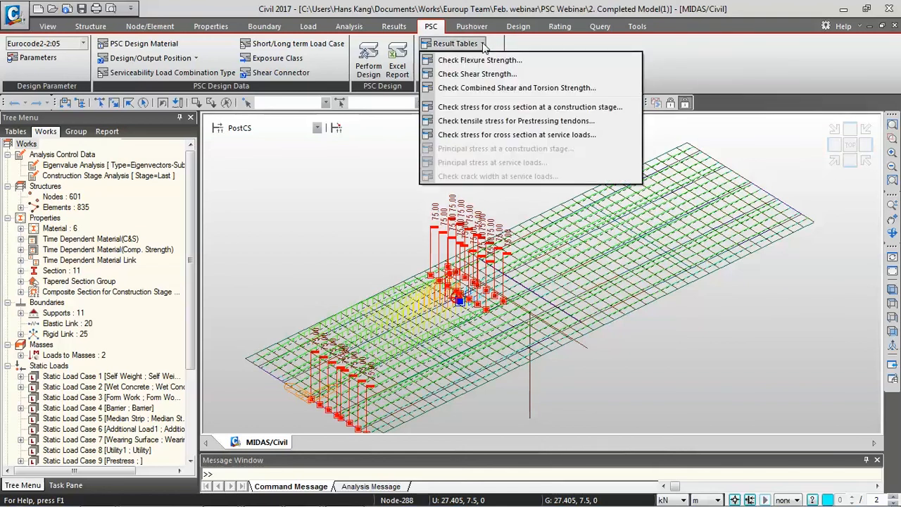
{"action": "left_click", "coordinate": [480, 60]}
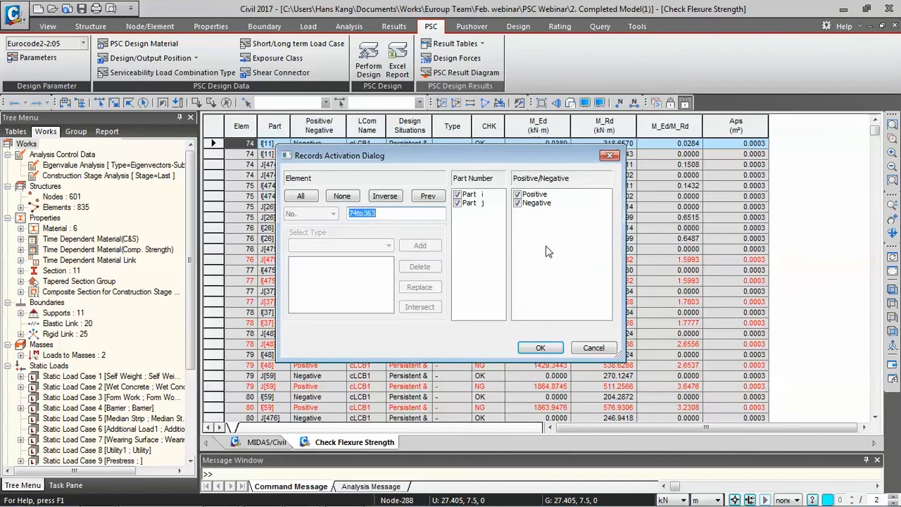
{"action": "left_click", "coordinate": [551, 350]}
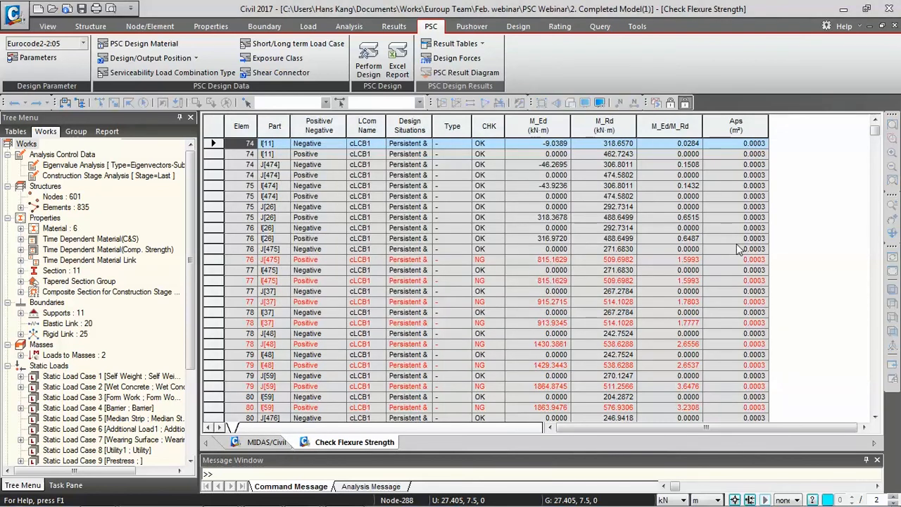
{"action": "left_click", "coordinate": [535, 272]}
{"action": "scroll", "coordinate": [535, 278], "scroll_direction": "down", "scroll_amount": 4}
{"action": "scroll", "coordinate": [535, 280], "scroll_direction": "down", "scroll_amount": 10}
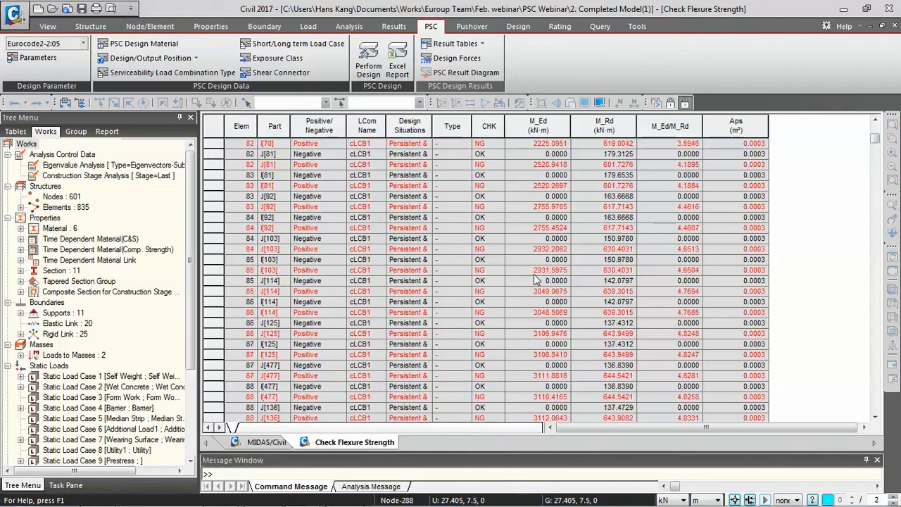
{"action": "scroll", "coordinate": [535, 282], "scroll_direction": "down", "scroll_amount": 2}
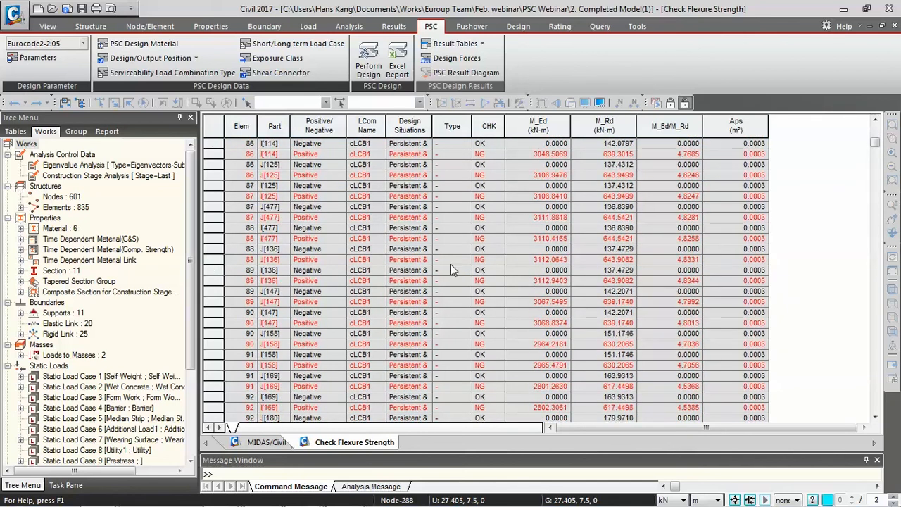
{"action": "scroll", "coordinate": [576, 252], "scroll_direction": "up", "scroll_amount": 12}
{"action": "scroll", "coordinate": [575, 252], "scroll_direction": "up", "scroll_amount": 4}
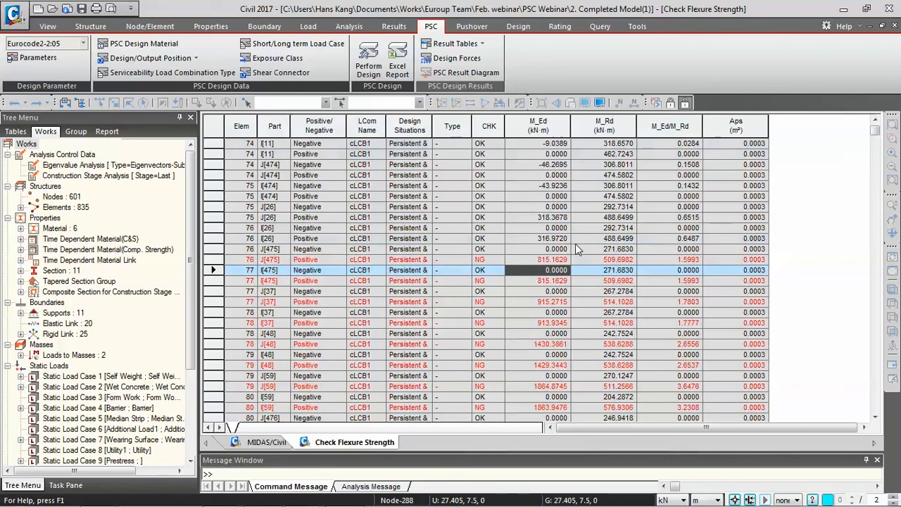
Open the Check Shear Strength table for elements 74to363 with both parts and Max/Min, and review its rows.
{"action": "left_click", "coordinate": [454, 44]}
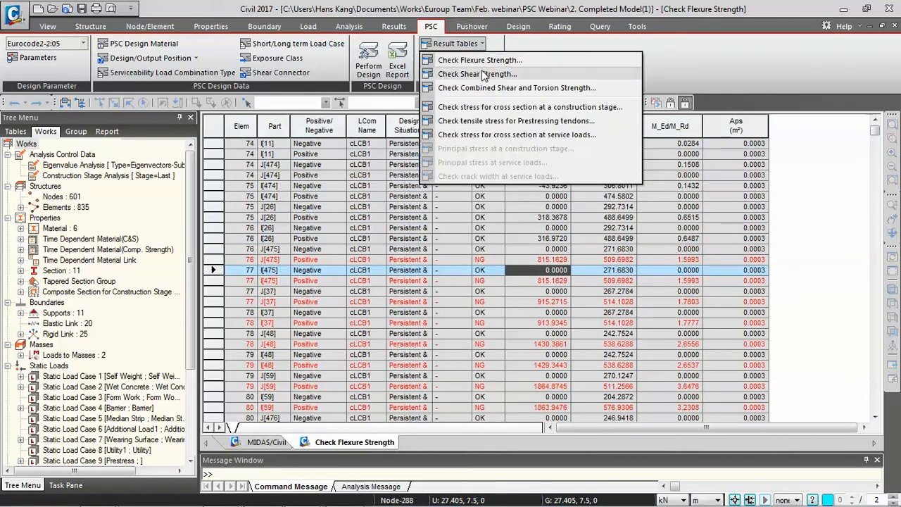
{"action": "left_click", "coordinate": [483, 74]}
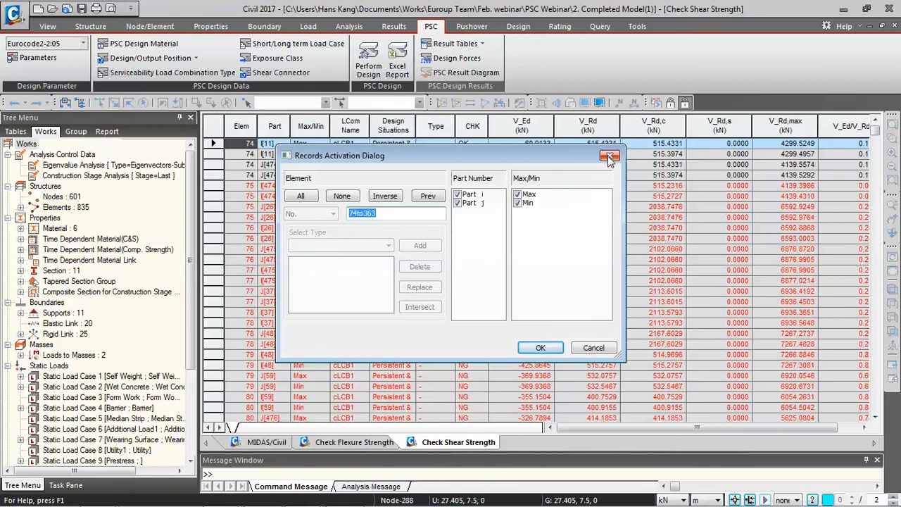
{"action": "left_click", "coordinate": [540, 347]}
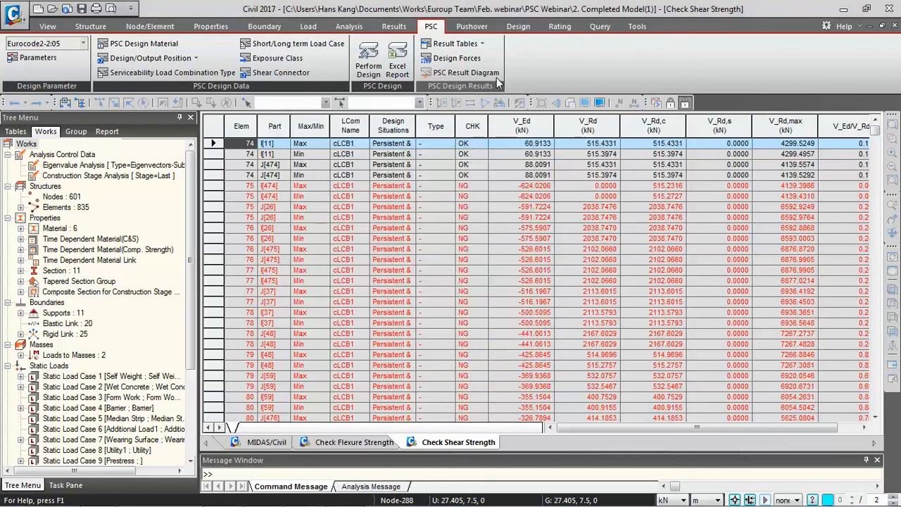
{"action": "left_click", "coordinate": [475, 44]}
{"action": "left_click", "coordinate": [474, 45]}
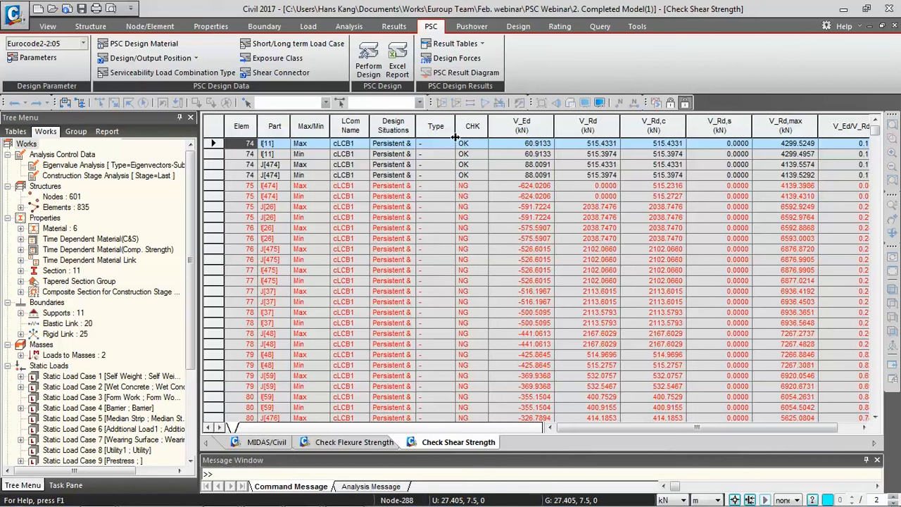
{"action": "scroll", "coordinate": [502, 257], "scroll_direction": "down", "scroll_amount": 20}
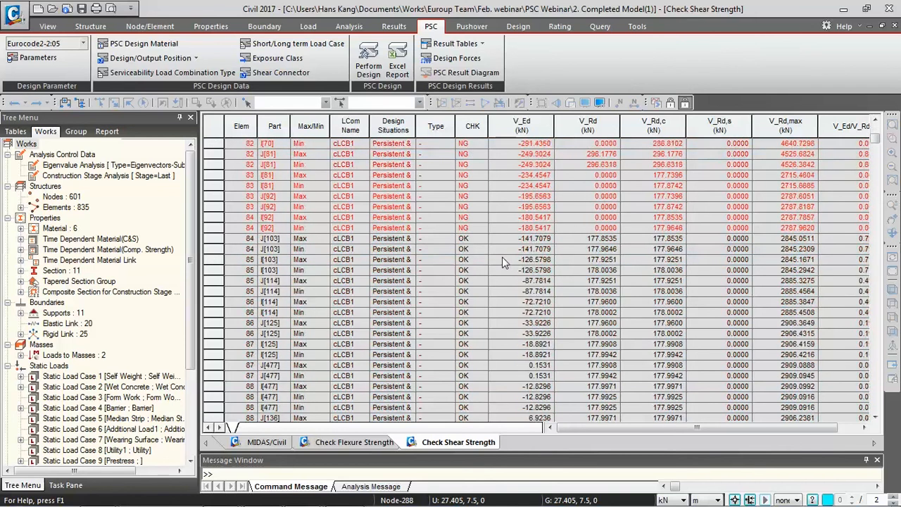
{"action": "scroll", "coordinate": [502, 259], "scroll_direction": "up", "scroll_amount": 16}
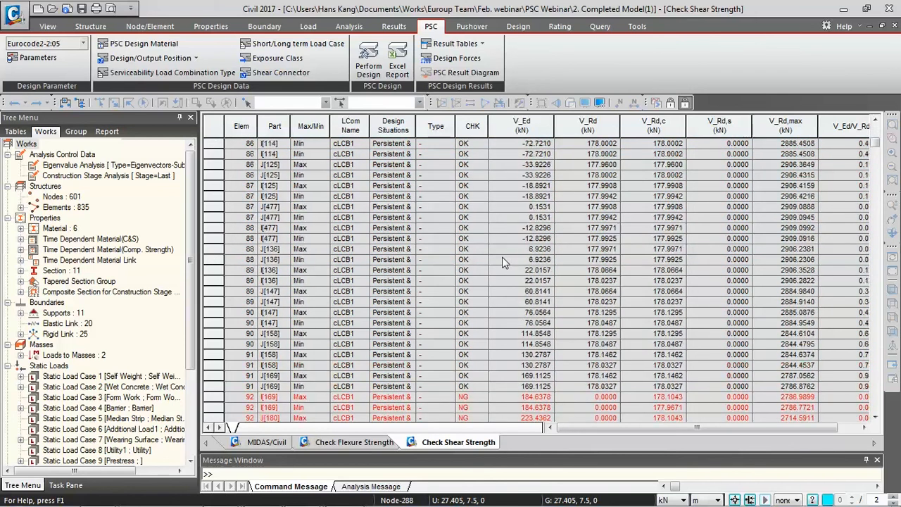
{"action": "left_click", "coordinate": [502, 259]}
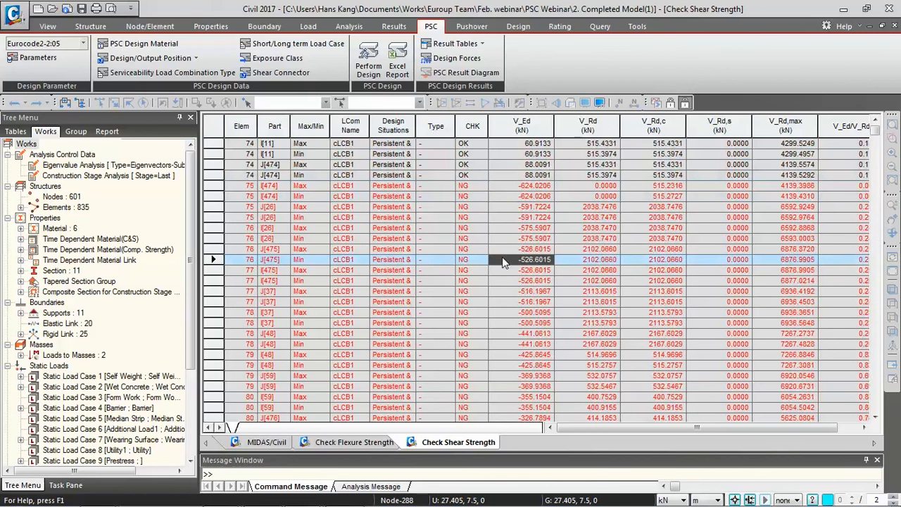
Close the shear and flexure strength tables and clear the moving load trace display from the model.
{"action": "right_click", "coordinate": [443, 449]}
{"action": "left_click", "coordinate": [486, 474]}
{"action": "right_click", "coordinate": [375, 442]}
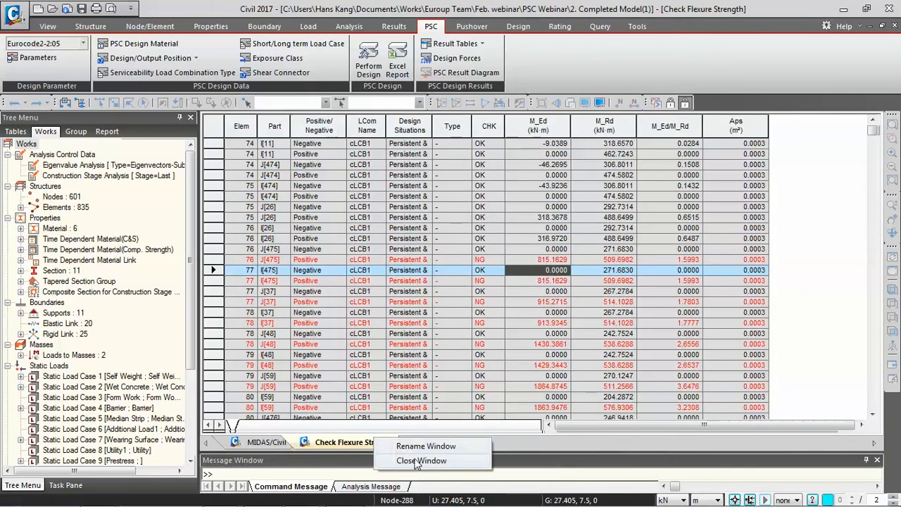
{"action": "left_click", "coordinate": [391, 462]}
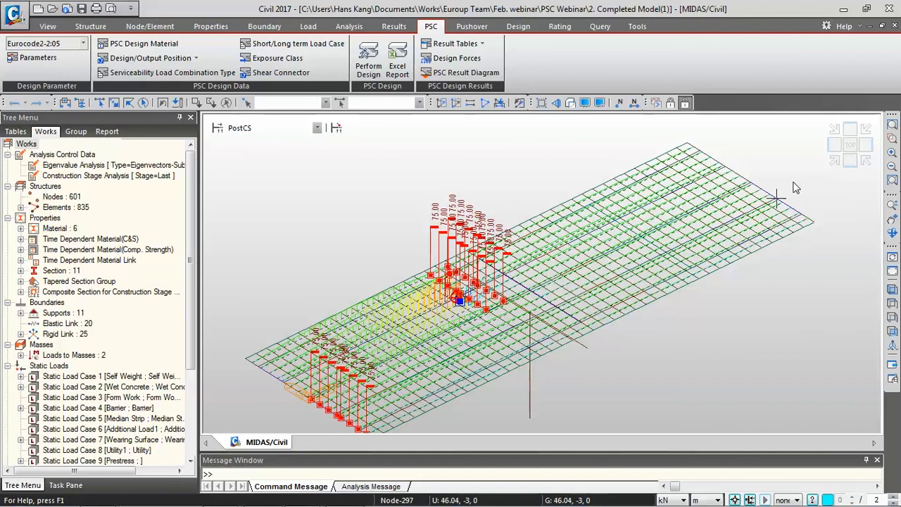
{"action": "left_click", "coordinate": [894, 273]}
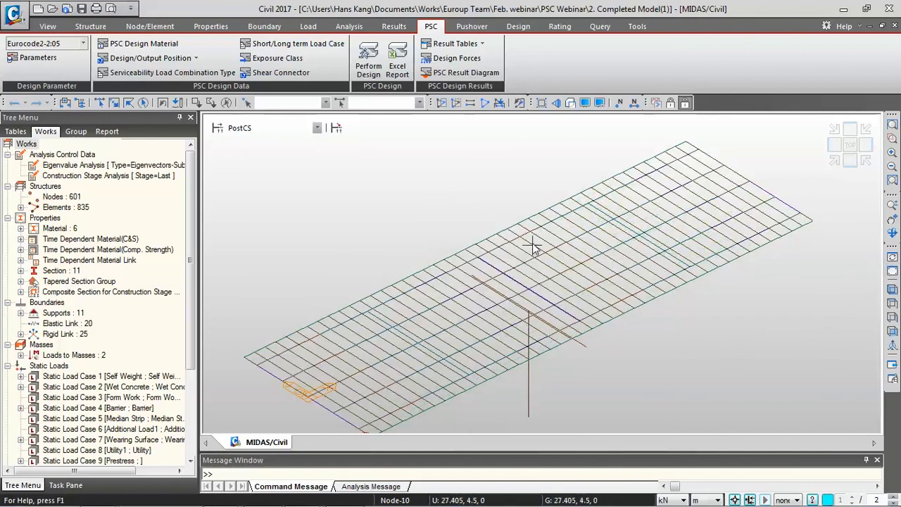
{"action": "mouse_move", "coordinate": [517, 282]}
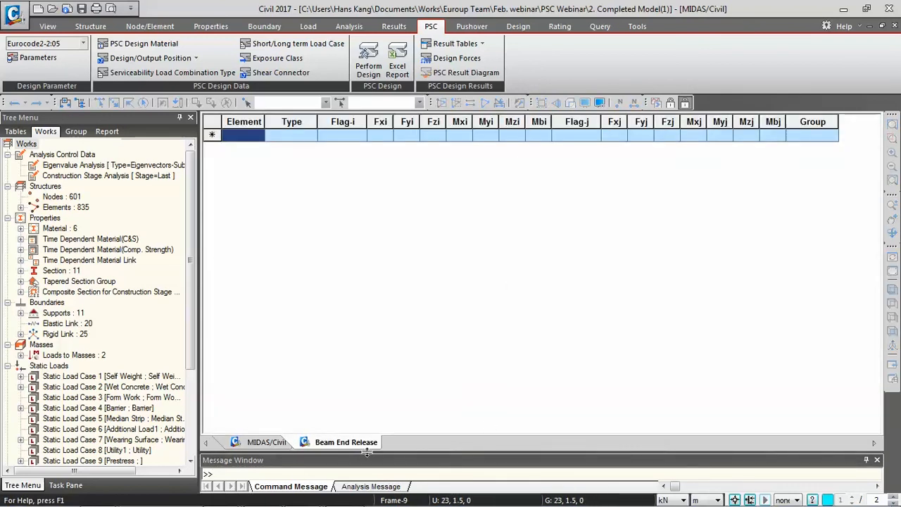
{"action": "right_click", "coordinate": [345, 442]}
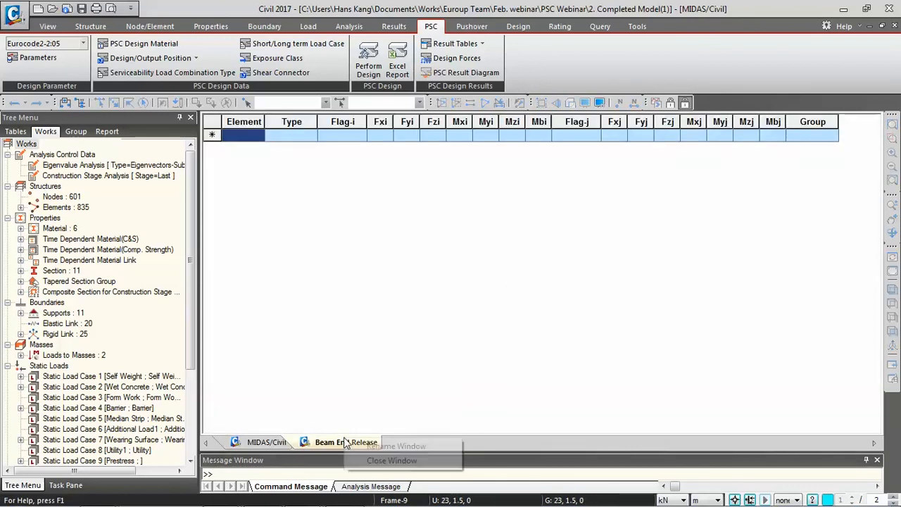
{"action": "left_click", "coordinate": [392, 460]}
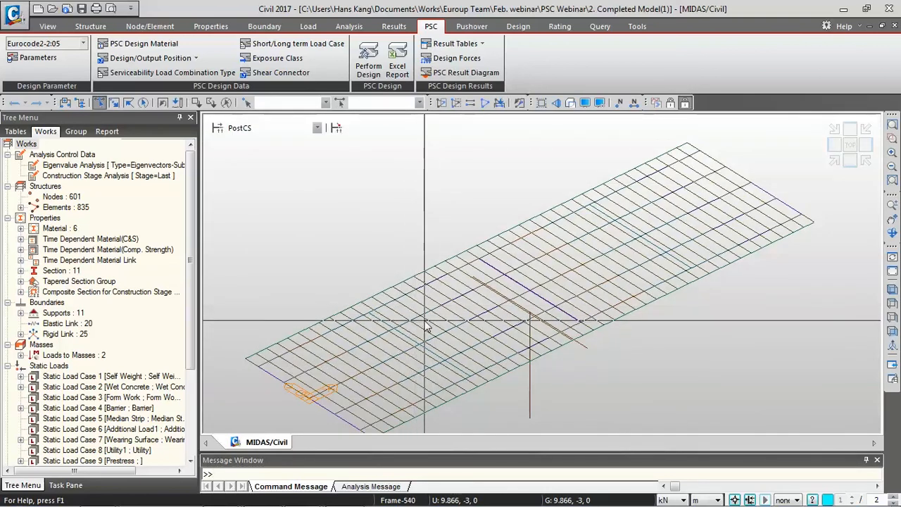
Select element 148 in the model and switch to the Final1 design report workbook in Excel.
{"action": "left_click", "coordinate": [415, 318]}
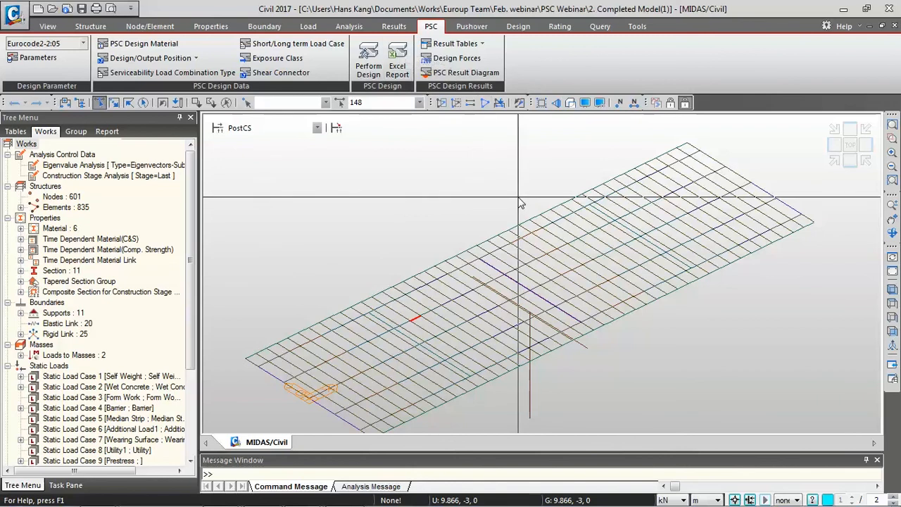
{"action": "mouse_move", "coordinate": [521, 204]}
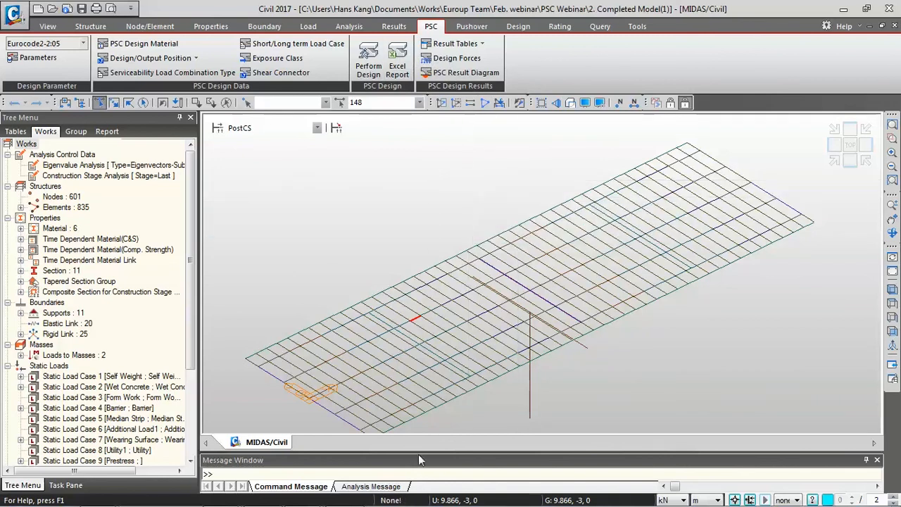
{"action": "mouse_move", "coordinate": [421, 504]}
{"action": "left_click", "coordinate": [261, 492]}
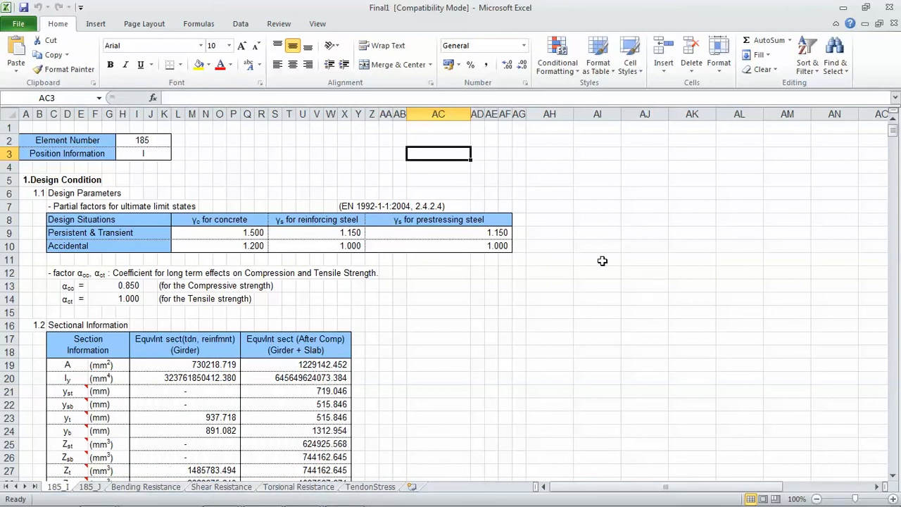
Examine the report of element 185 at position I, covering its design parameters, sectional information and girder section drawing.
{"action": "left_click", "coordinate": [431, 128]}
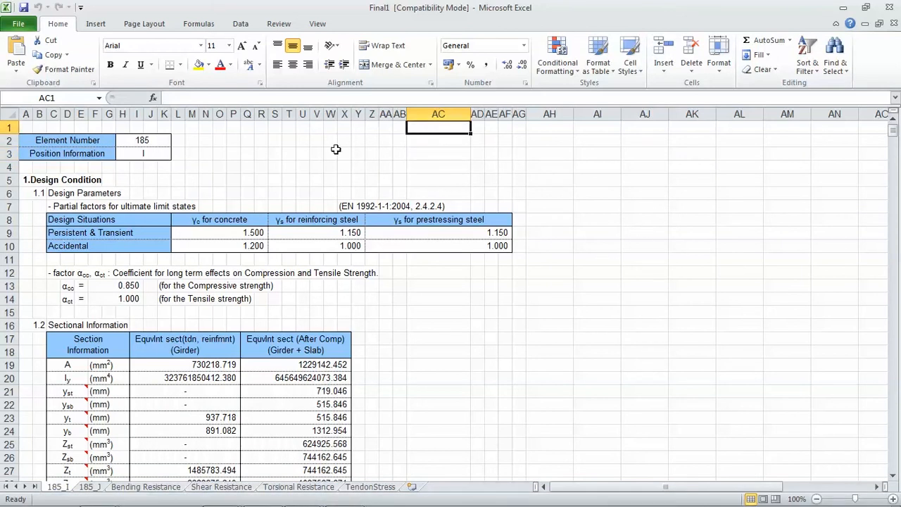
{"action": "left_click", "coordinate": [166, 141]}
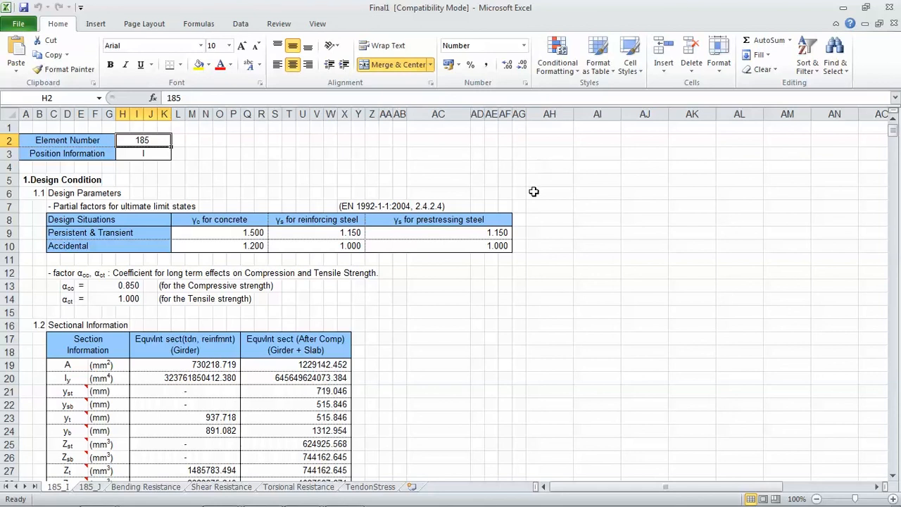
{"action": "left_click", "coordinate": [142, 156]}
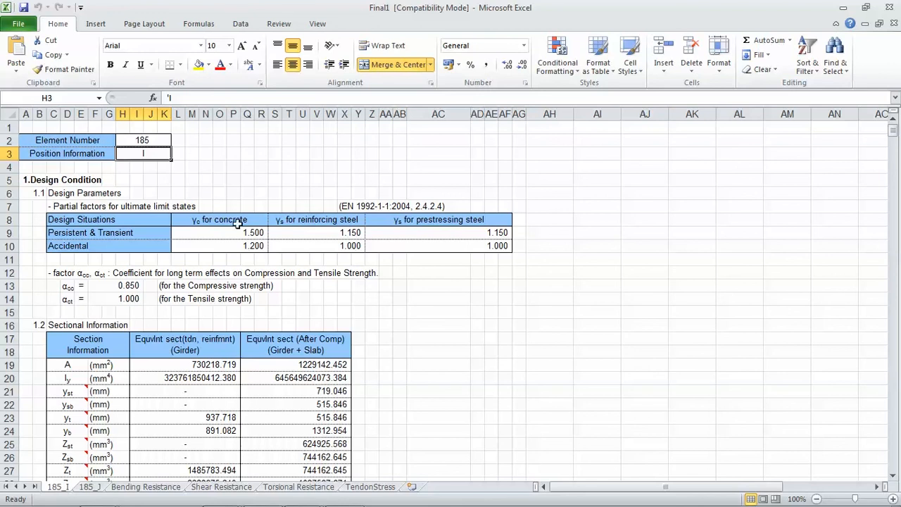
{"action": "left_click", "coordinate": [491, 298]}
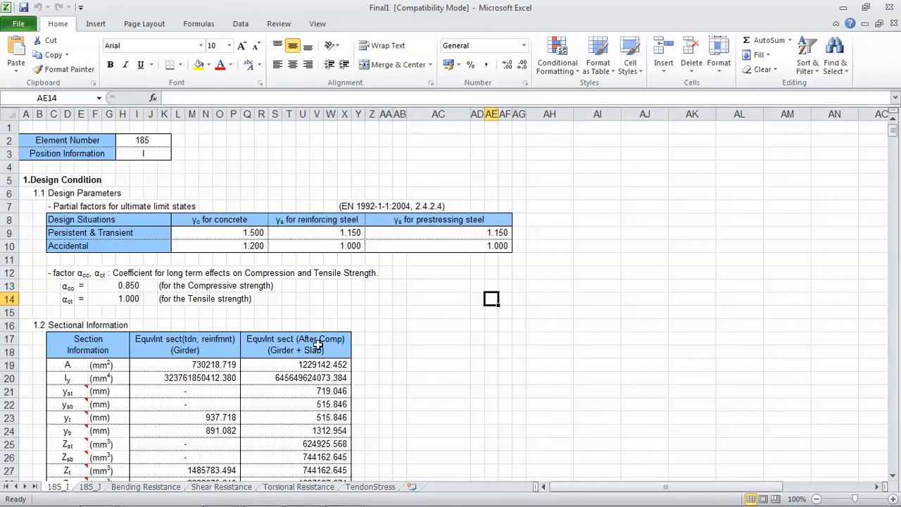
{"action": "scroll", "coordinate": [528, 357], "scroll_direction": "down", "scroll_amount": 3}
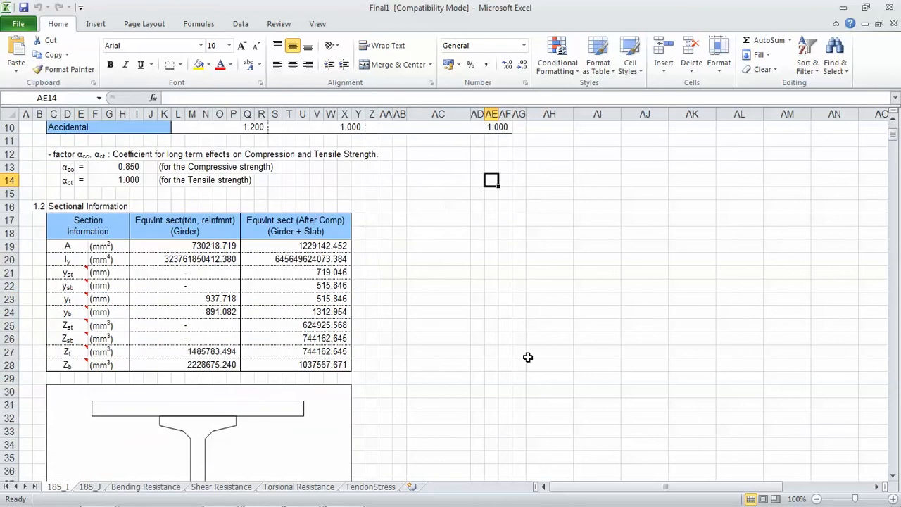
{"action": "scroll", "coordinate": [528, 357], "scroll_direction": "down", "scroll_amount": 2}
{"action": "scroll", "coordinate": [527, 357], "scroll_direction": "up", "scroll_amount": 1}
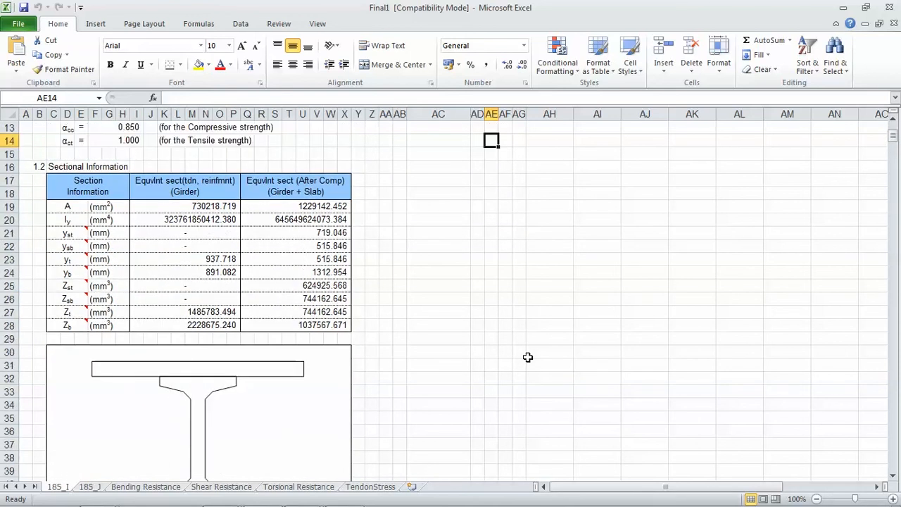
{"action": "scroll", "coordinate": [367, 354], "scroll_direction": "down", "scroll_amount": 3}
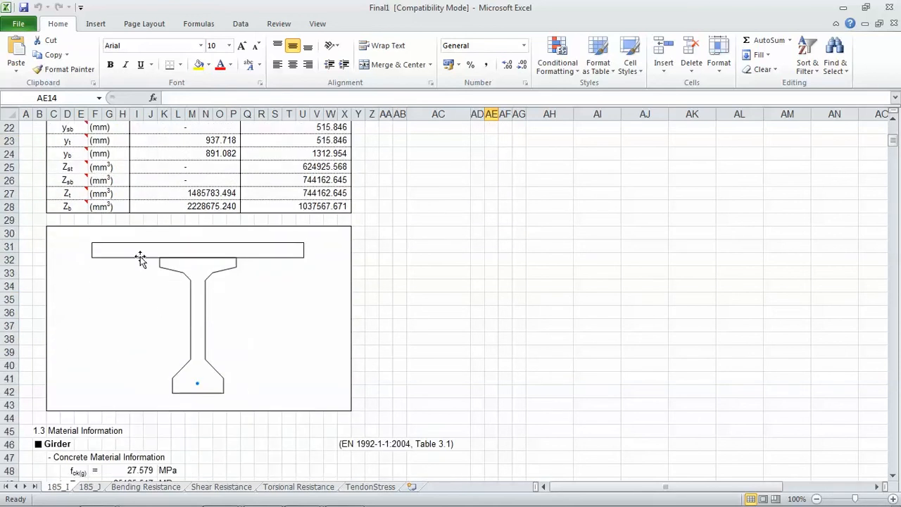
Examine the girder and slab material information and the tendon profile information in the element 185 report.
{"action": "scroll", "coordinate": [347, 338], "scroll_direction": "down", "scroll_amount": 4}
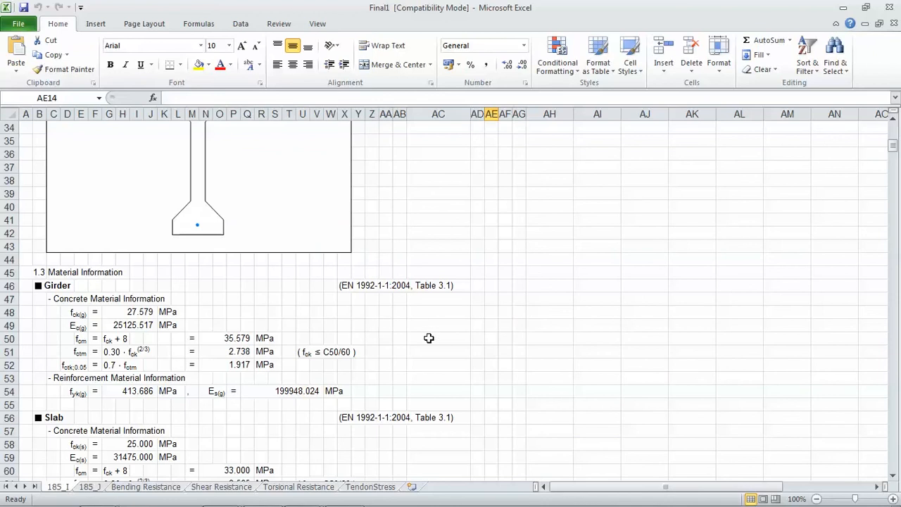
{"action": "scroll", "coordinate": [406, 312], "scroll_direction": "down", "scroll_amount": 5}
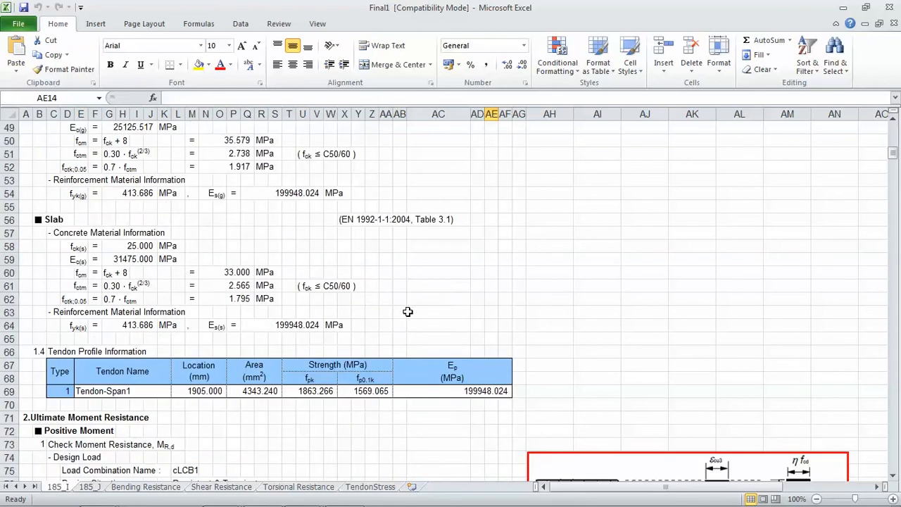
{"action": "scroll", "coordinate": [487, 336], "scroll_direction": "down", "scroll_amount": 3}
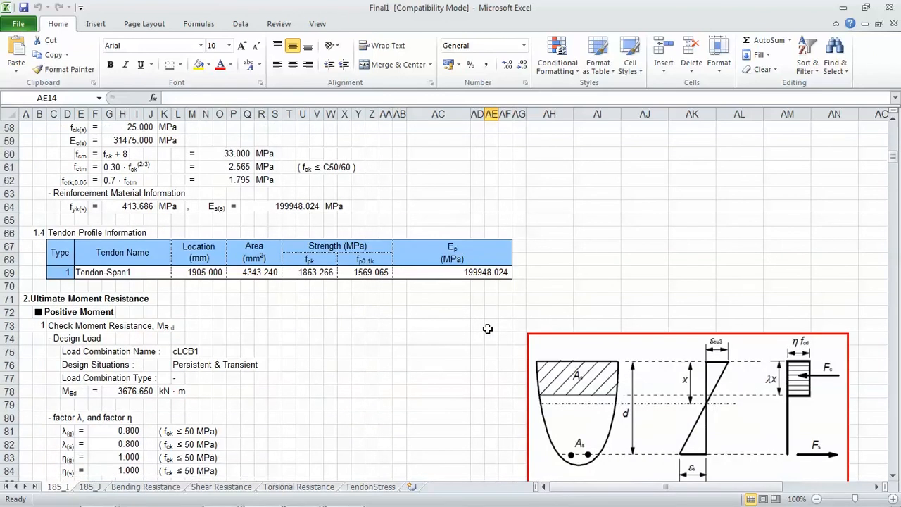
{"action": "scroll", "coordinate": [487, 329], "scroll_direction": "down", "scroll_amount": 2}
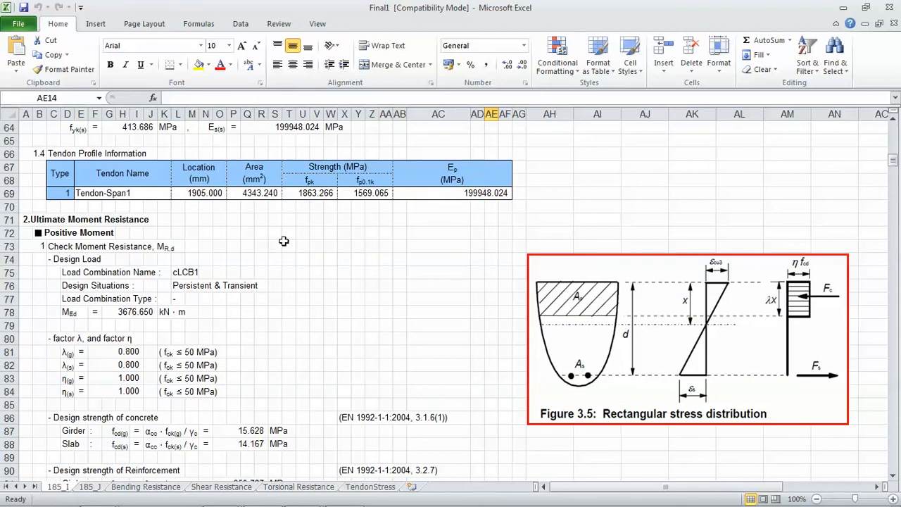
Review the positive moment design load, the concrete and reinforcement design strengths, and their EN 1992-1-1:2004 clause references.
{"action": "scroll", "coordinate": [284, 242], "scroll_direction": "down", "scroll_amount": 3}
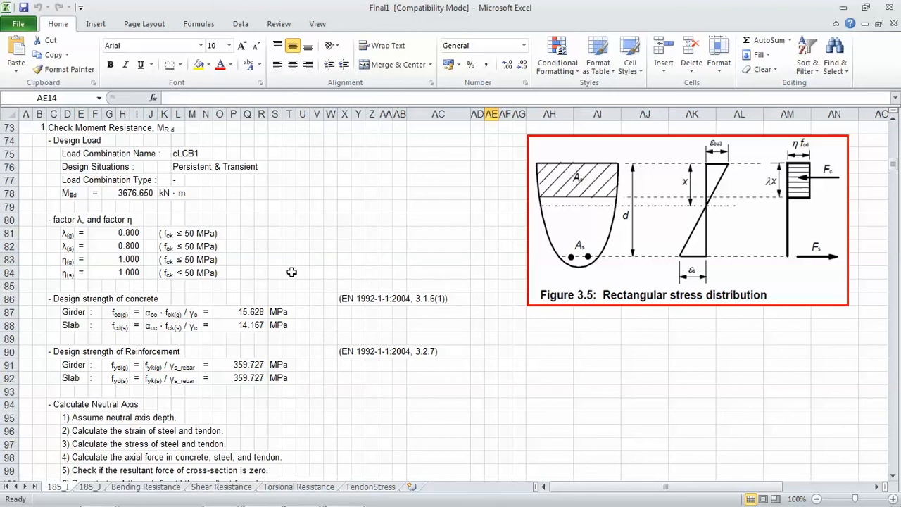
{"action": "left_click", "coordinate": [323, 372]}
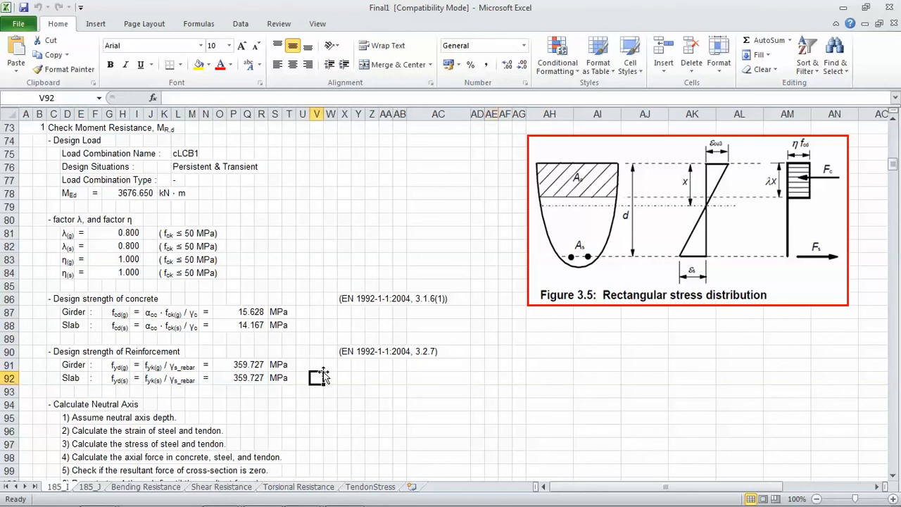
{"action": "scroll", "coordinate": [323, 372], "scroll_direction": "down", "scroll_amount": 2}
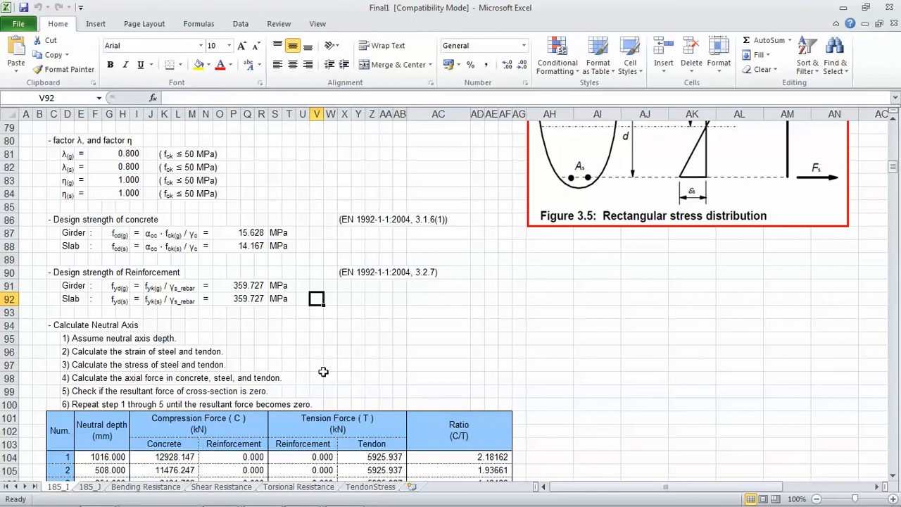
{"action": "left_click", "coordinate": [343, 221]}
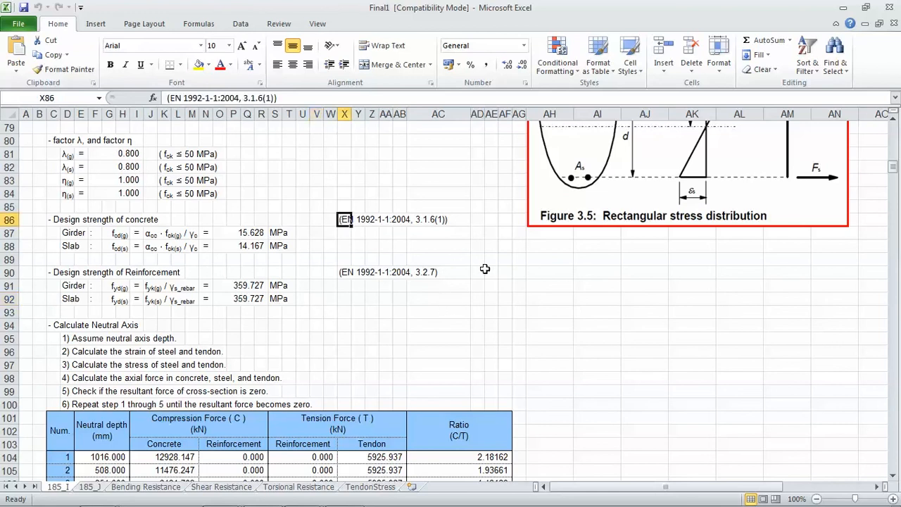
{"action": "left_click", "coordinate": [343, 273]}
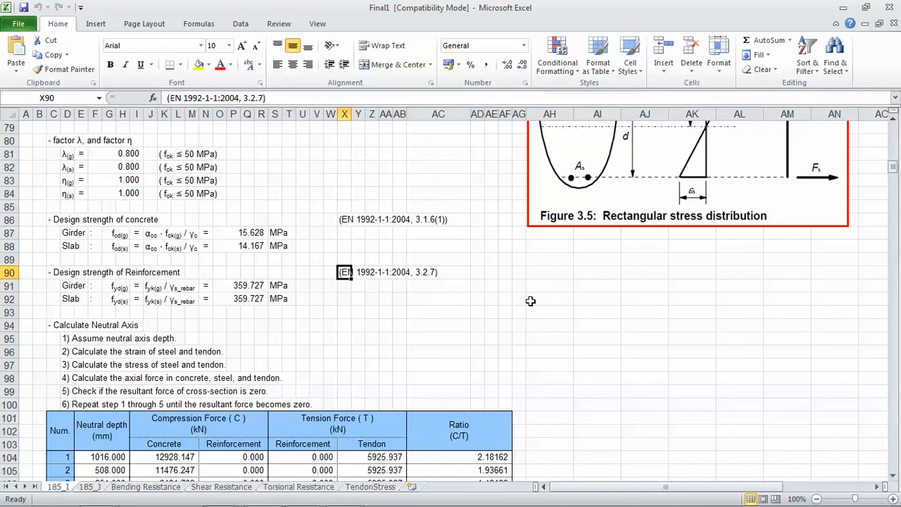
Examine the neutral axis iterations, section and tendon forces, and the check formula of the positive moment resistance in cell AD144.
{"action": "scroll", "coordinate": [530, 302], "scroll_direction": "down", "scroll_amount": 7}
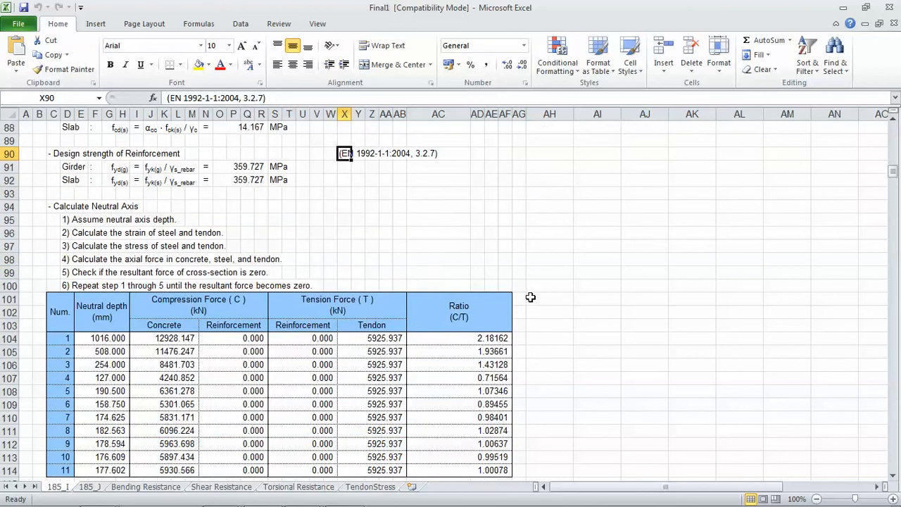
{"action": "scroll", "coordinate": [530, 297], "scroll_direction": "down", "scroll_amount": 1}
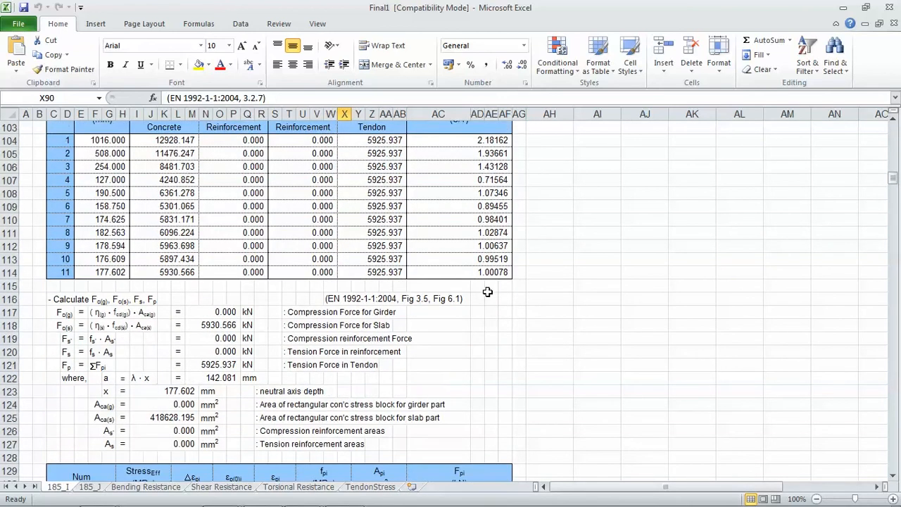
{"action": "scroll", "coordinate": [500, 268], "scroll_direction": "down", "scroll_amount": 7}
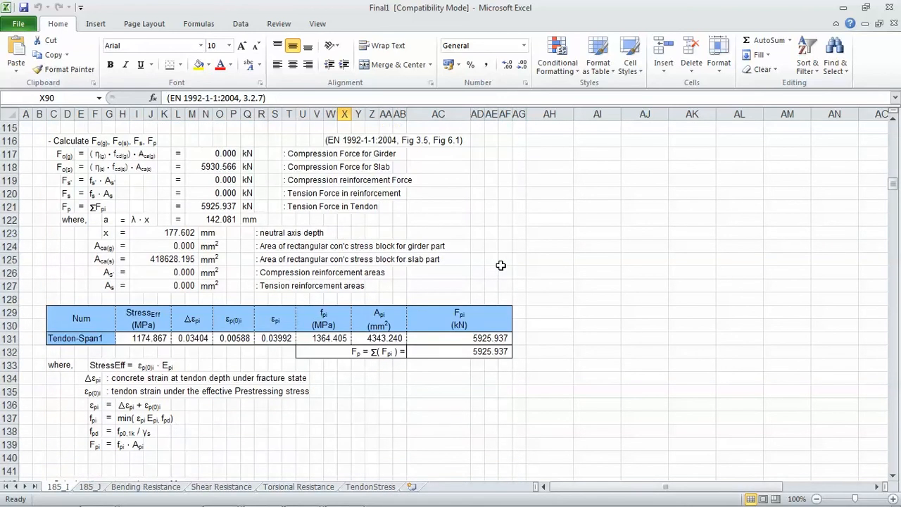
{"action": "scroll", "coordinate": [498, 278], "scroll_direction": "down", "scroll_amount": 1}
{"action": "scroll", "coordinate": [497, 281], "scroll_direction": "down", "scroll_amount": 2}
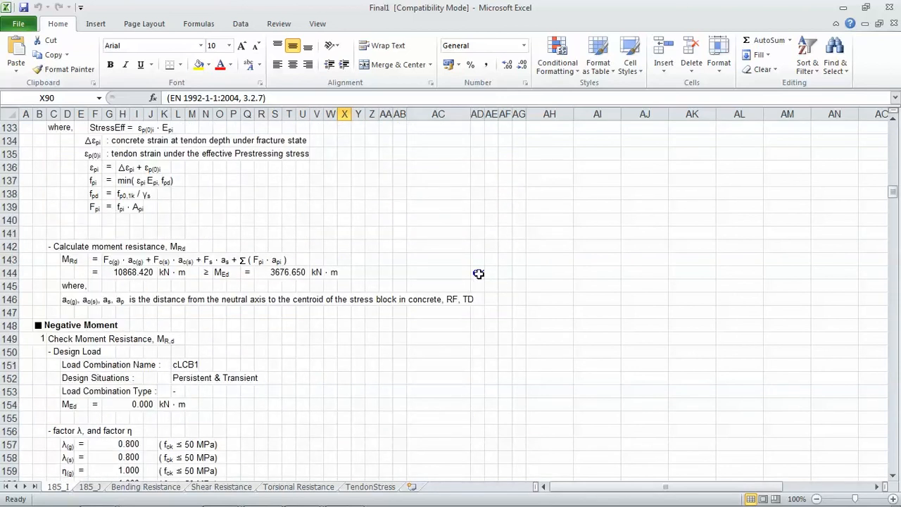
{"action": "left_click", "coordinate": [478, 273]}
Examine the concrete shear resistance and the minimum shear reinforcement ratio check, including its formula and EN 1992-1-1:2004 clause reference.
{"action": "scroll", "coordinate": [604, 276], "scroll_direction": "down", "scroll_amount": 20}
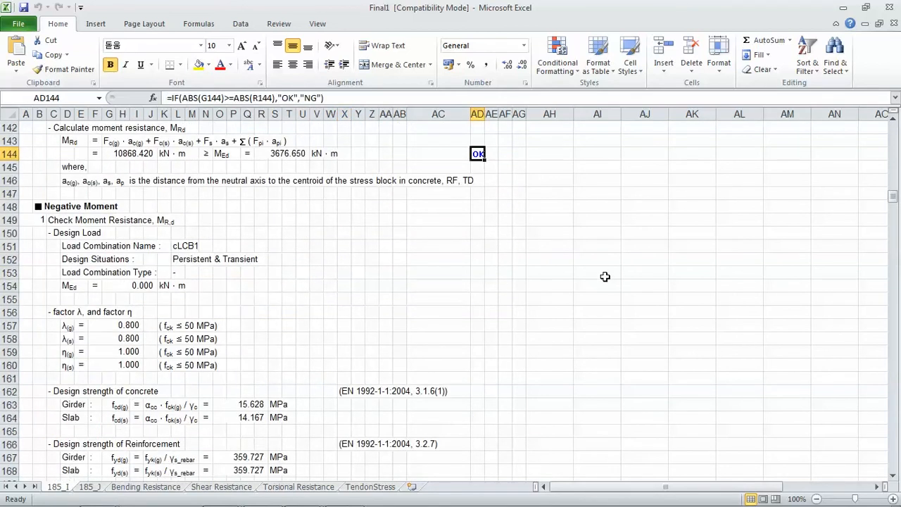
{"action": "scroll", "coordinate": [605, 277], "scroll_direction": "down", "scroll_amount": 10}
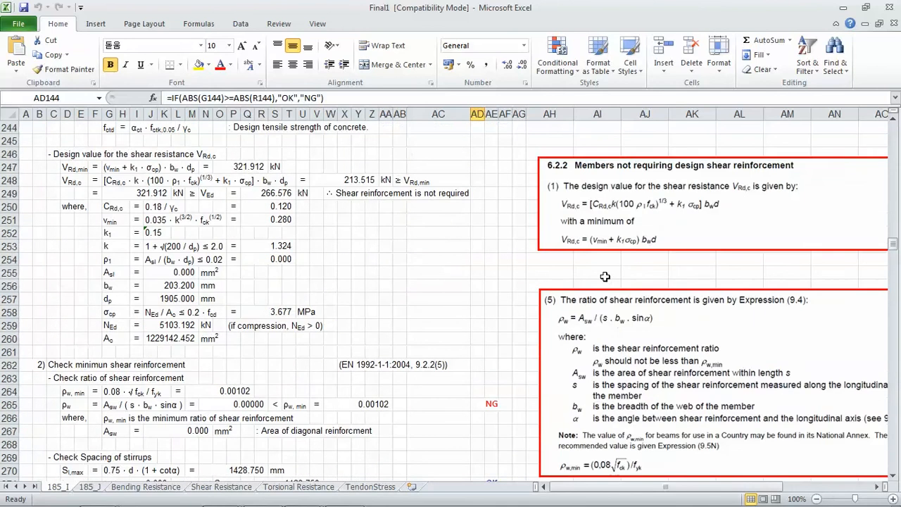
{"action": "scroll", "coordinate": [604, 276], "scroll_direction": "up", "scroll_amount": 2}
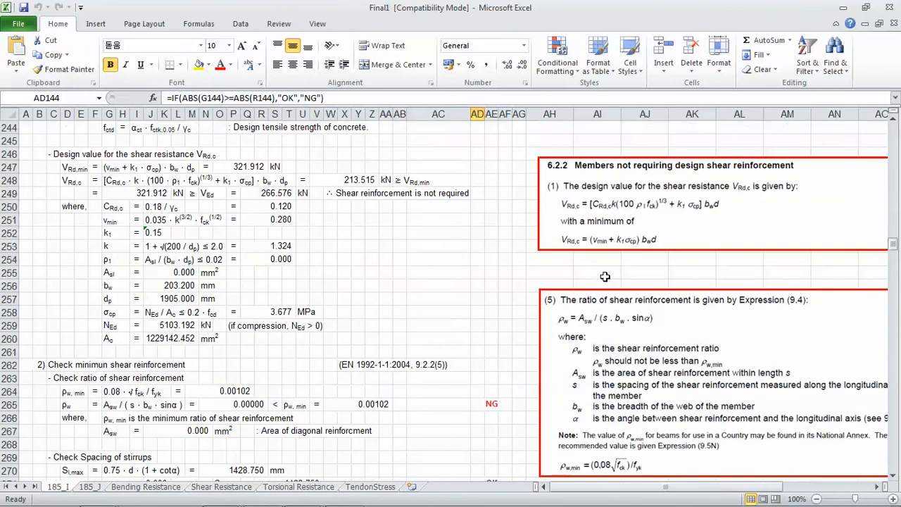
{"action": "left_click", "coordinate": [498, 405]}
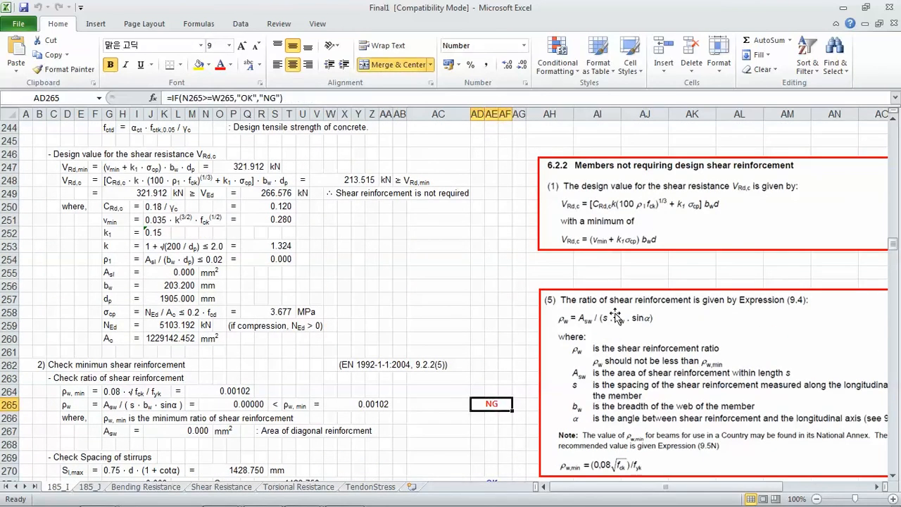
{"action": "left_click", "coordinate": [441, 324]}
{"action": "scroll", "coordinate": [442, 324], "scroll_direction": "up", "scroll_amount": 1}
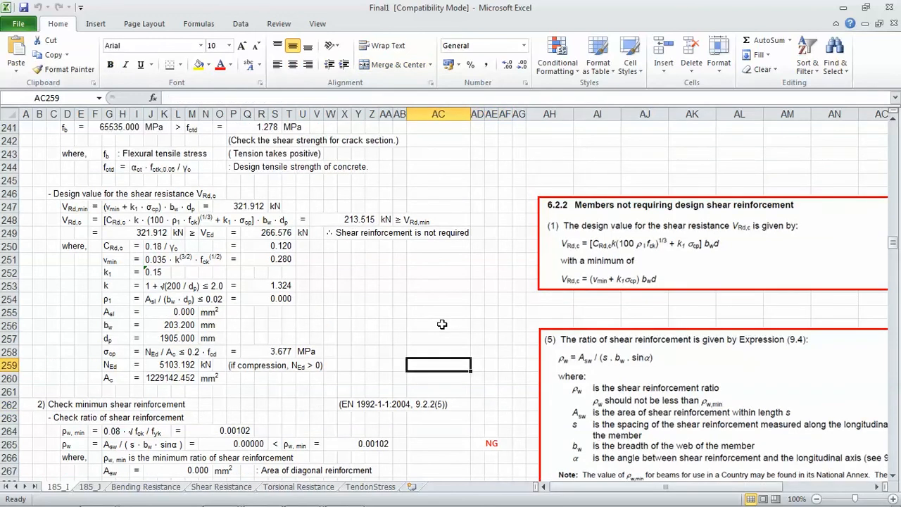
{"action": "scroll", "coordinate": [441, 323], "scroll_direction": "down", "scroll_amount": 1}
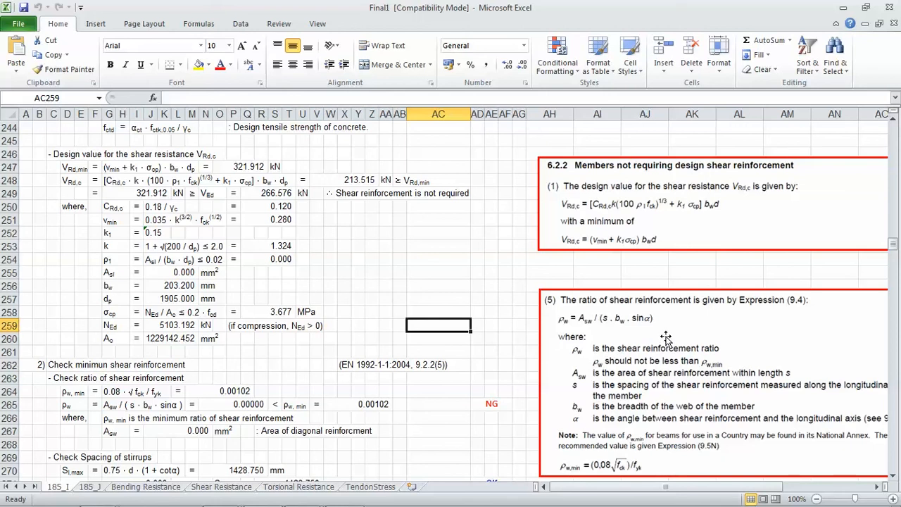
{"action": "left_click", "coordinate": [345, 364]}
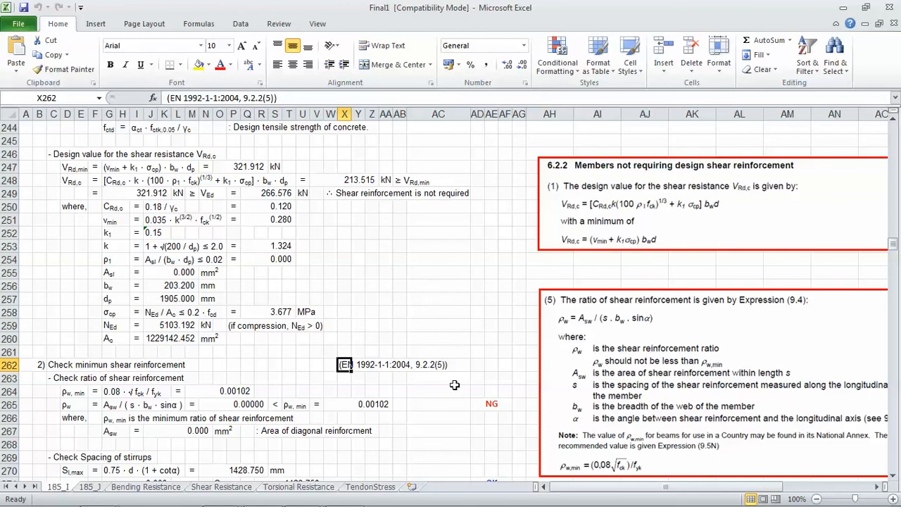
Review the interface shear resistance check and the Minimum Shear Force section of the report.
{"action": "scroll", "coordinate": [507, 365], "scroll_direction": "down", "scroll_amount": 14}
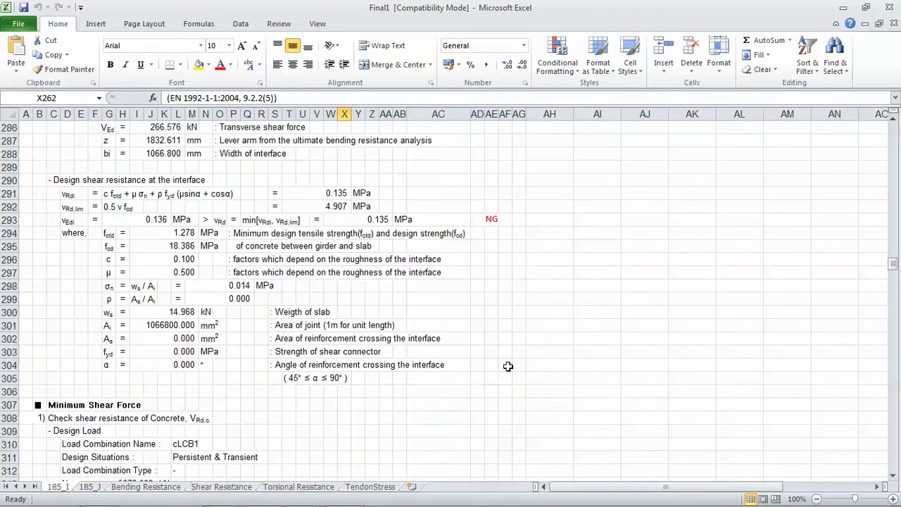
{"action": "scroll", "coordinate": [507, 366], "scroll_direction": "down", "scroll_amount": 6}
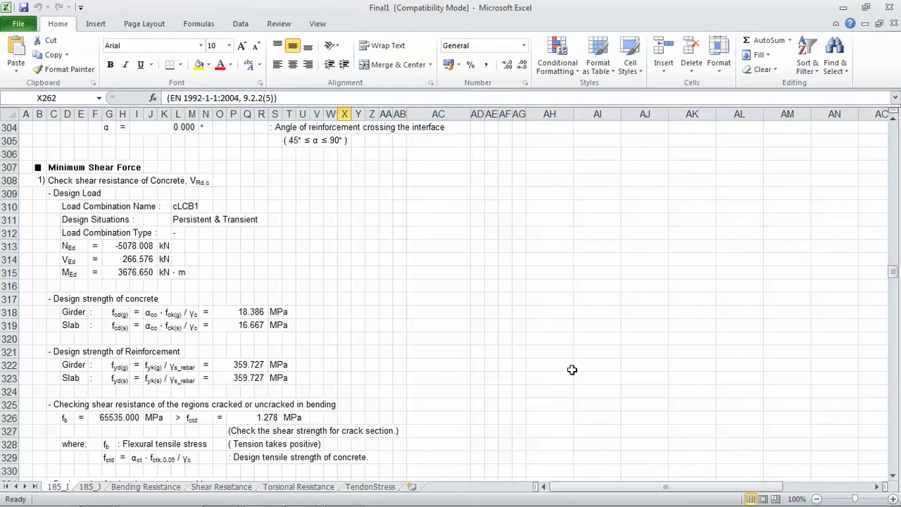
{"action": "scroll", "coordinate": [572, 368], "scroll_direction": "down", "scroll_amount": 2}
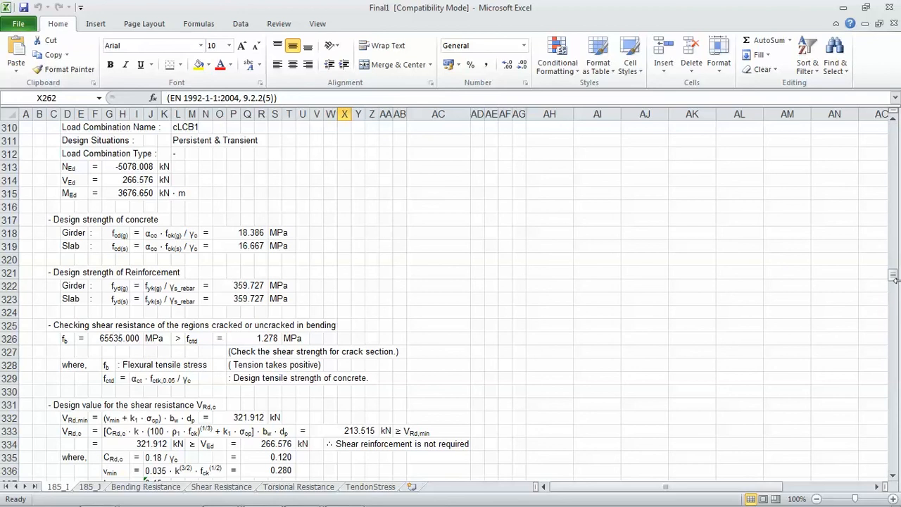
Return to the beginning of the element 185 report and switch to the QnA slide in the PowerPoint slide show.
{"action": "left_click_drag", "start_coordinate": [893, 276], "coordinate": [890, 127]}
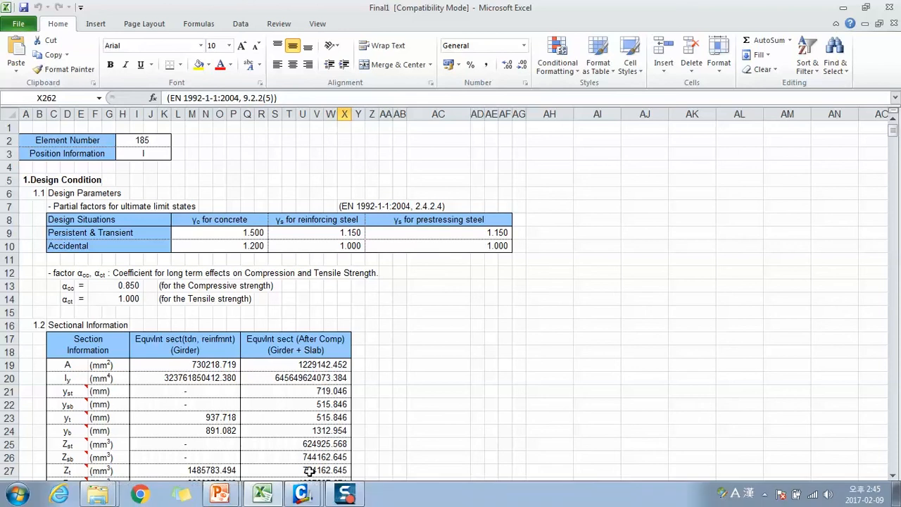
{"action": "left_click", "coordinate": [223, 492]}
{"action": "left_click", "coordinate": [227, 466]}
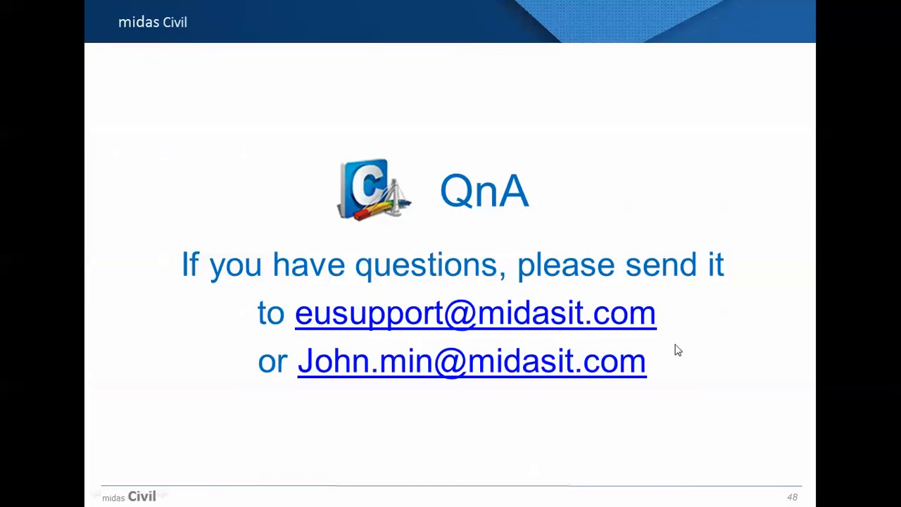